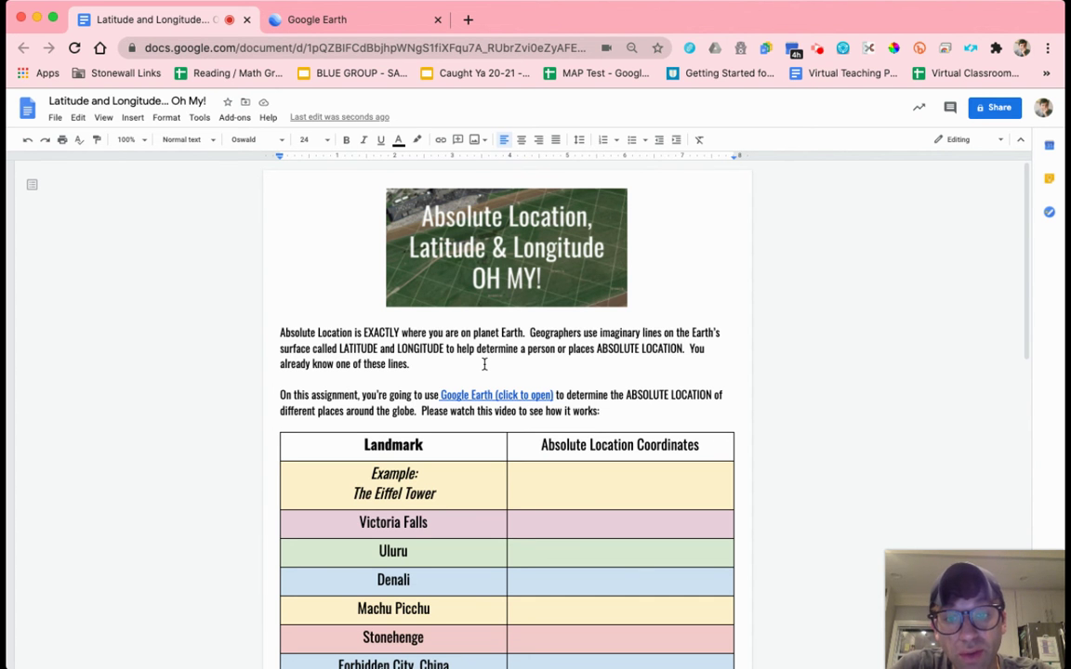
Step: Review the assignment's landmark table, its Absolute Location Coordinates column and the coordinate questions on the second page
scroll(484, 365, "down", 5)
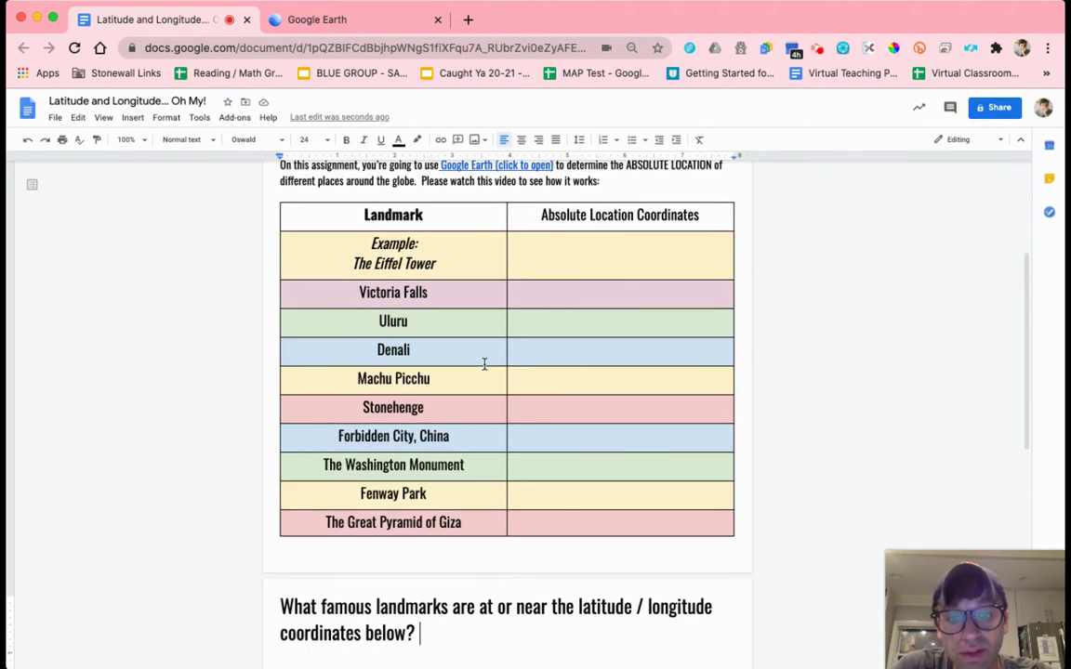
scroll(484, 365, "down", 7)
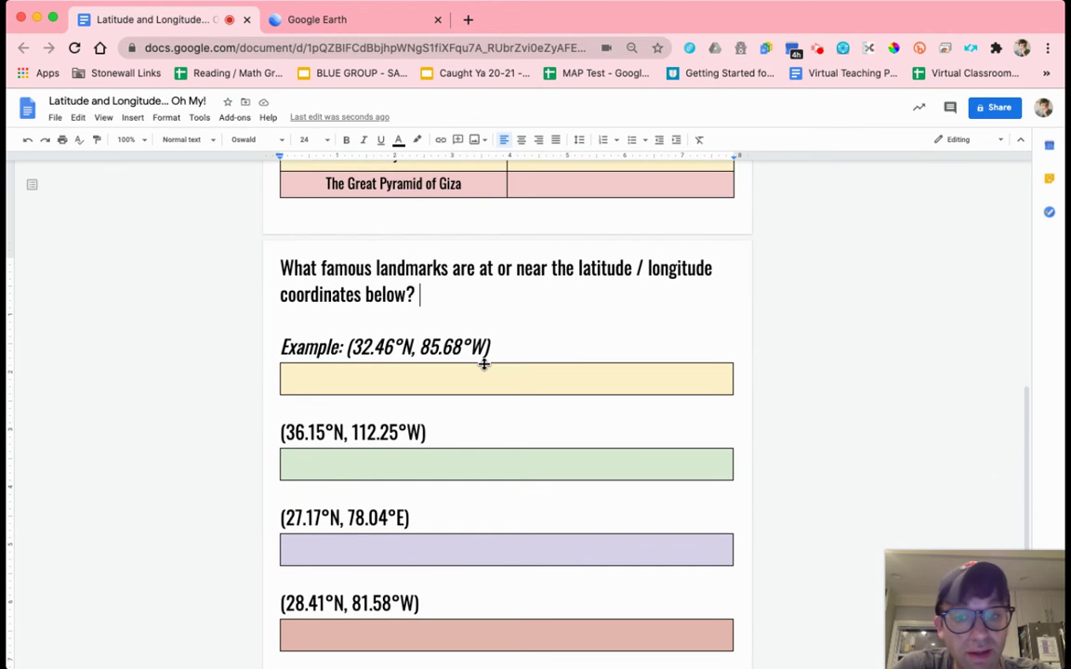
scroll(485, 364, "down", 5)
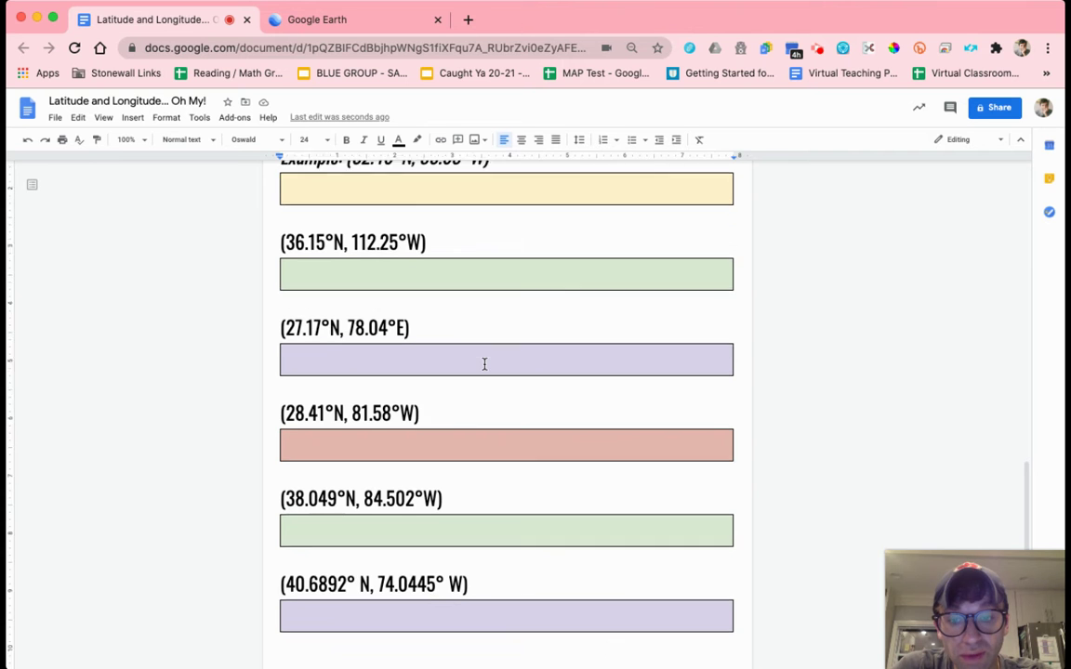
scroll(484, 364, "up", 15)
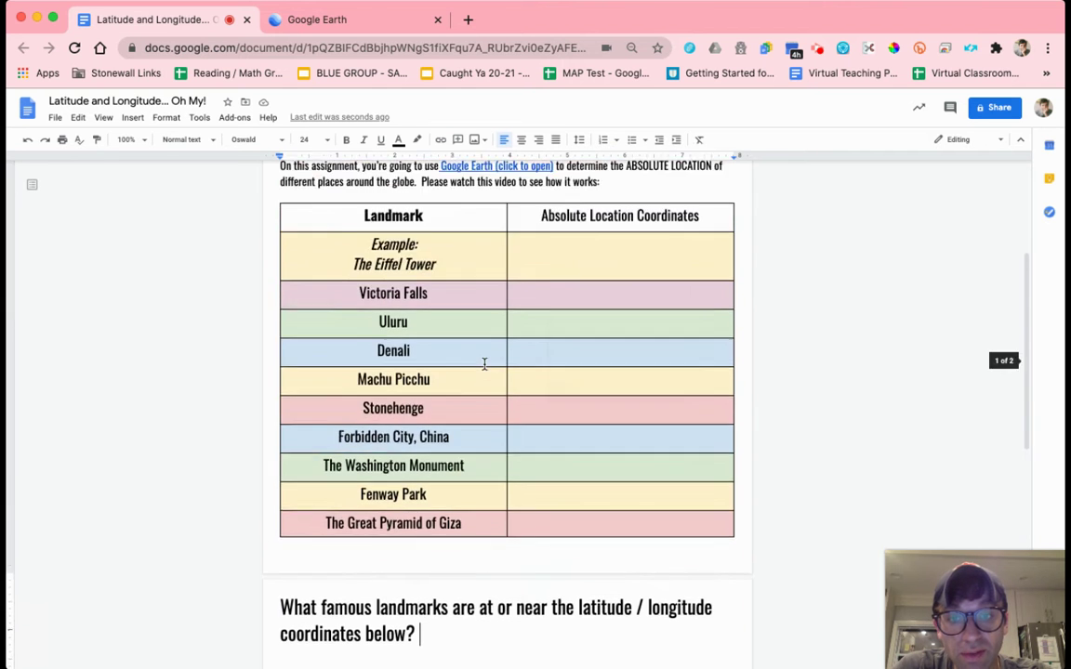
scroll(484, 364, "down", 5)
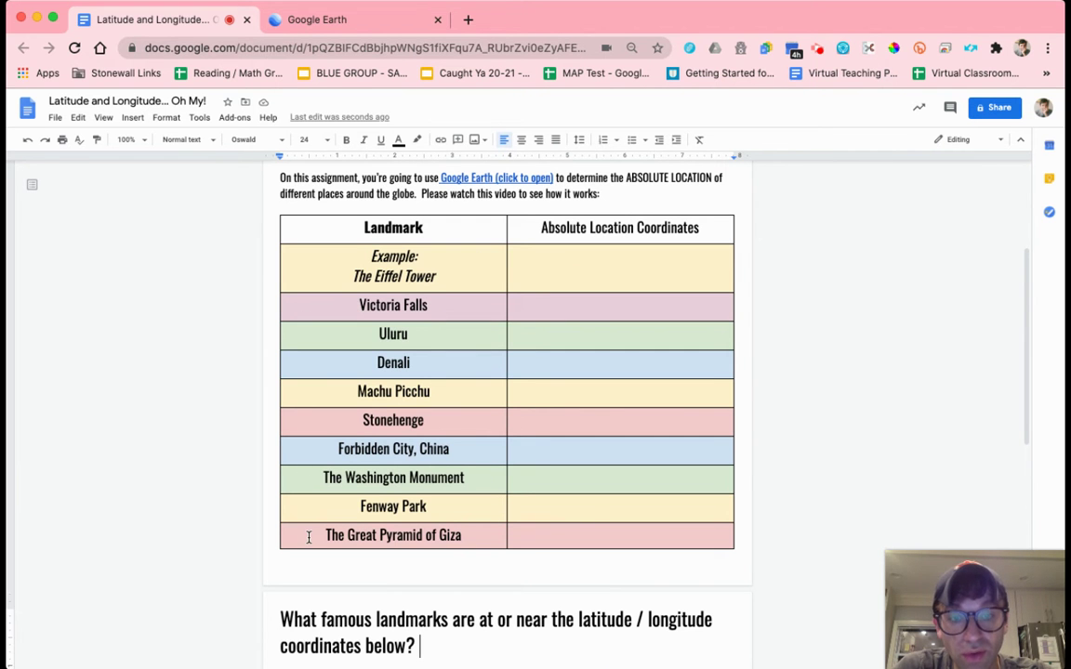
left_click(569, 256)
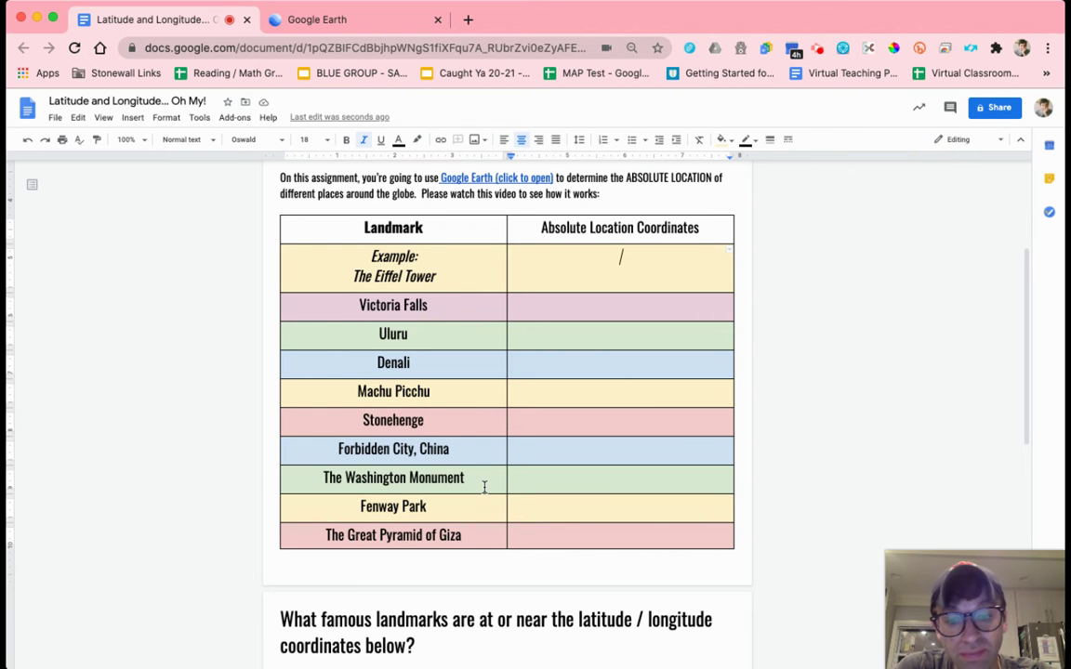
scroll(484, 487, "down", 5)
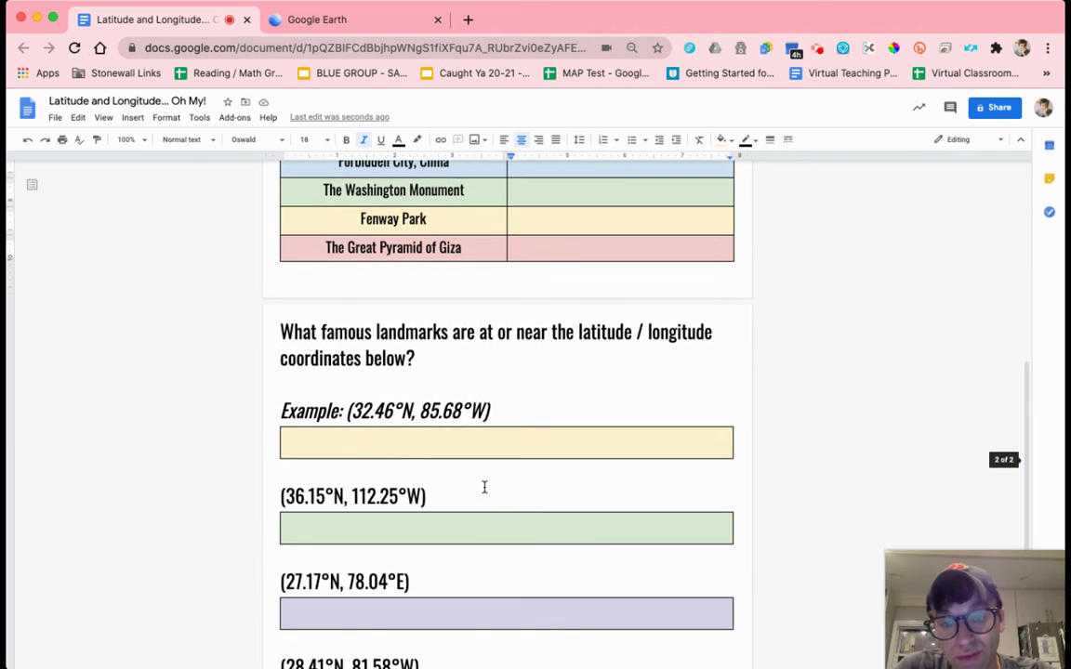
scroll(484, 487, "down", 3)
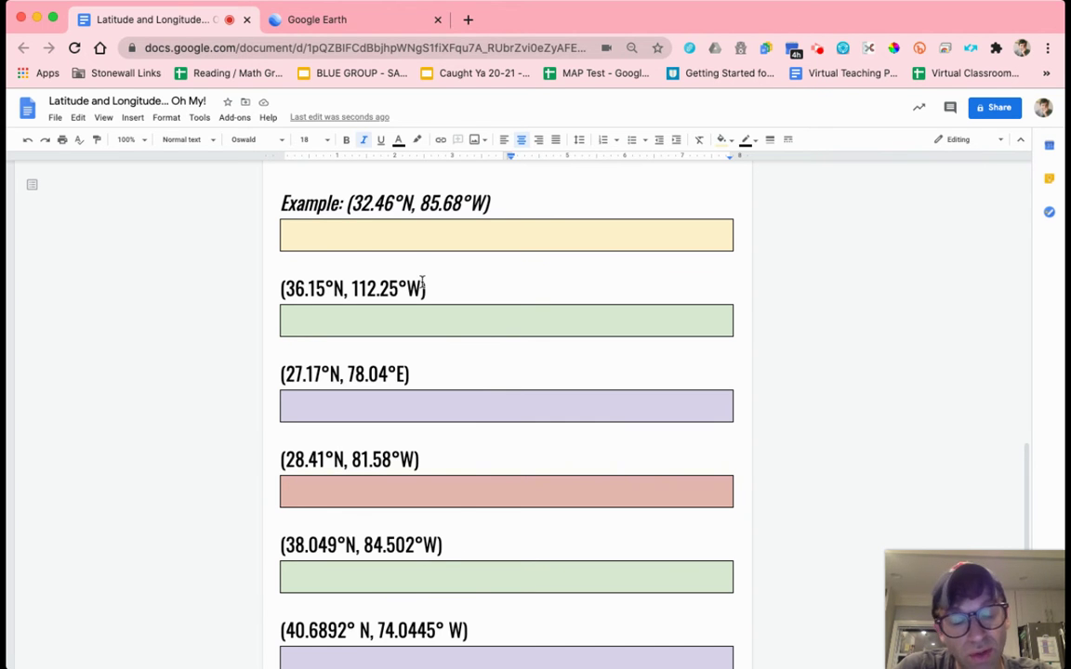
scroll(422, 284, "up", 8)
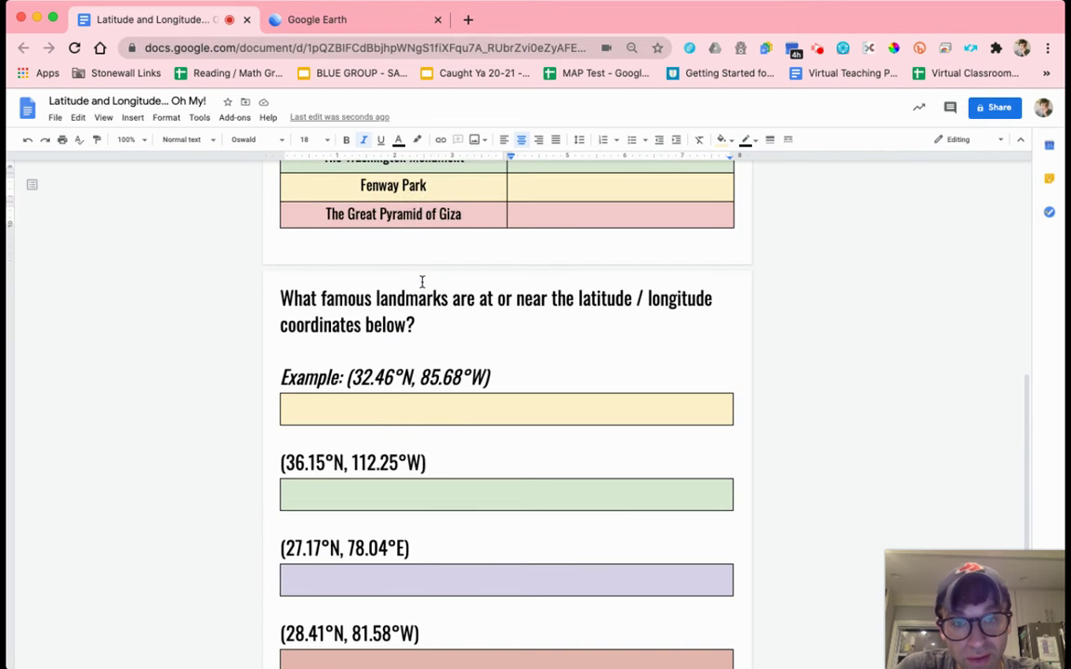
scroll(422, 284, "up", 4)
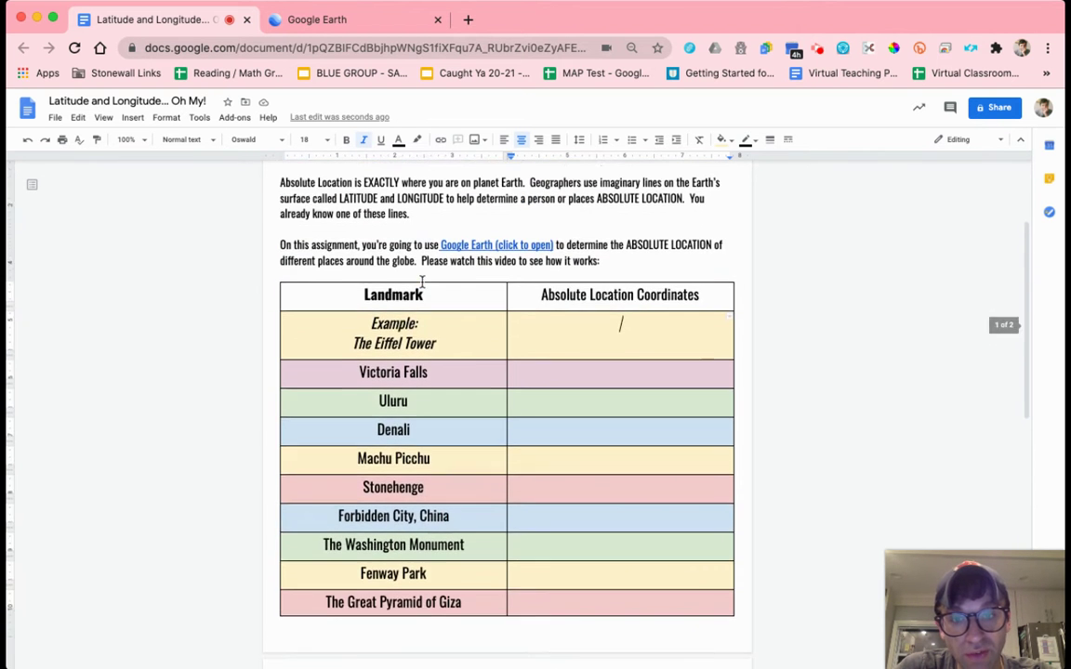
scroll(422, 283, "down", 2)
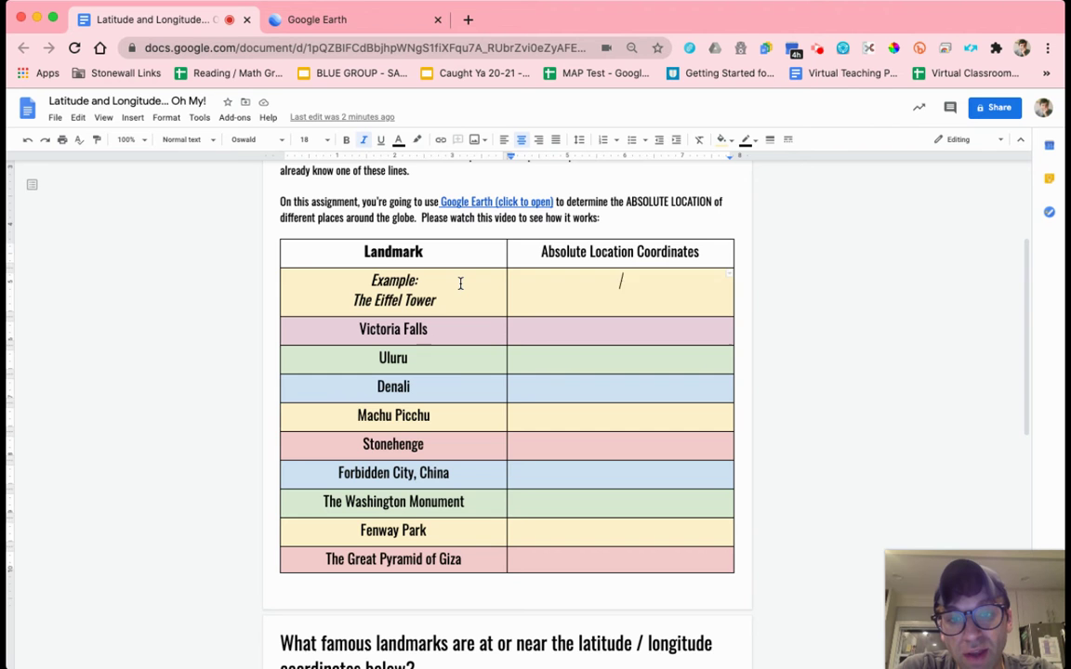
scroll(461, 284, "up", 1)
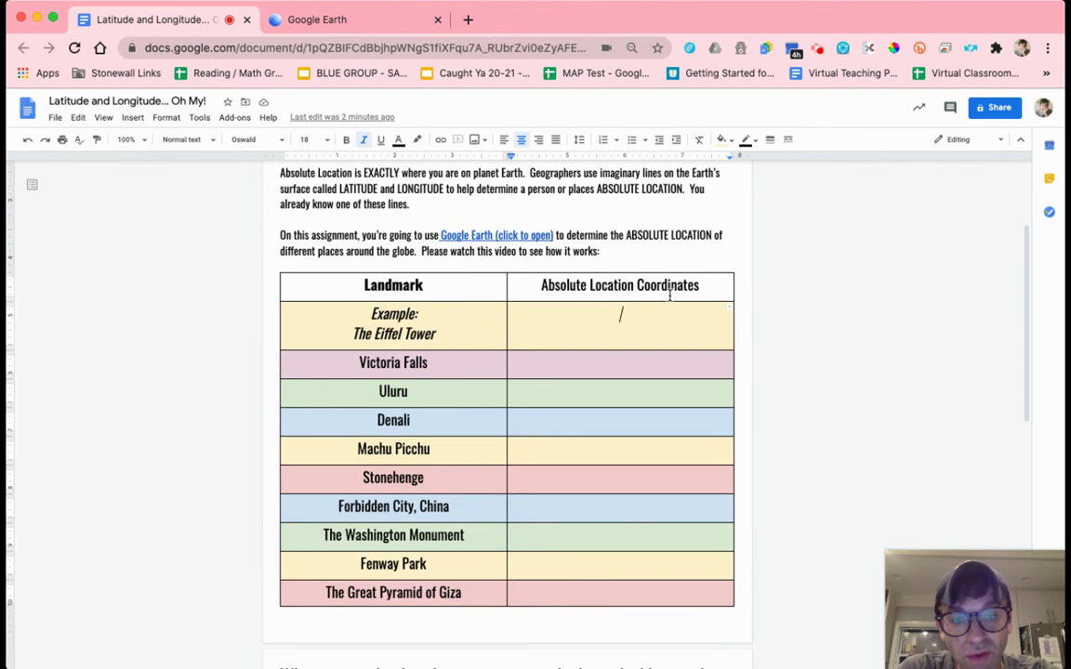
scroll(671, 285, "up", 3, "ctrl")
scroll(670, 286, "up", 3, "ctrl")
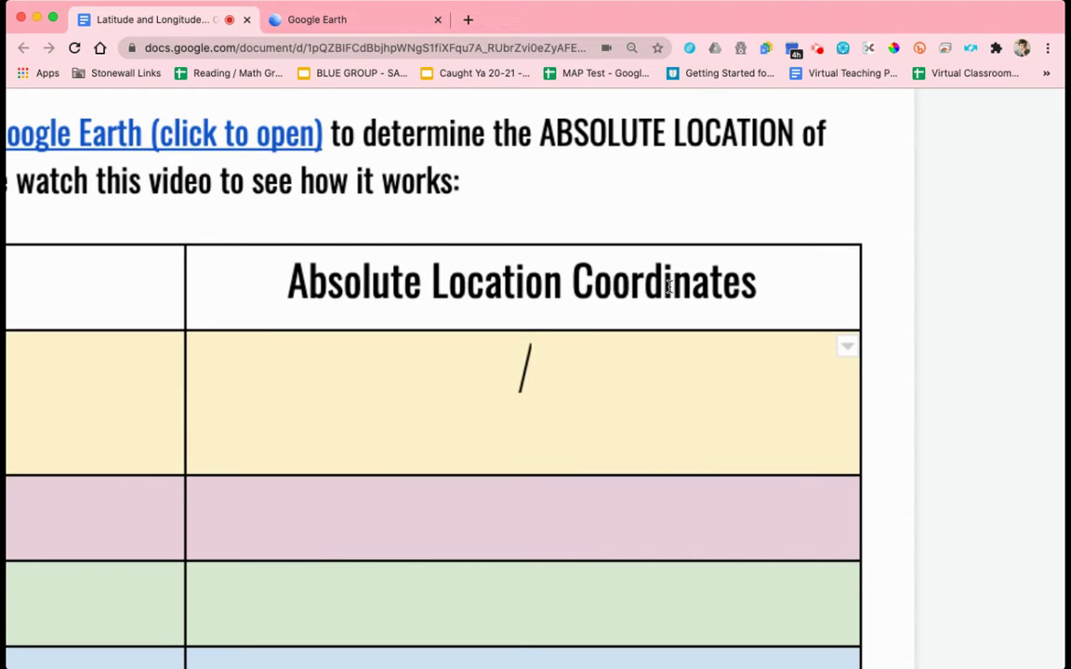
scroll(668, 286, "down", 3, "ctrl")
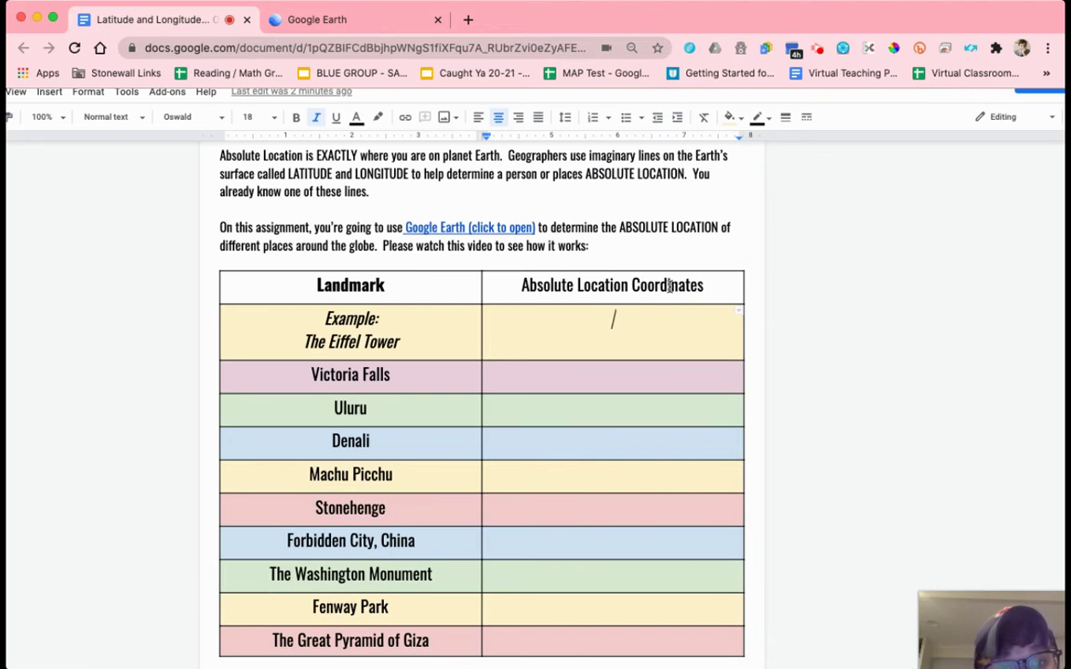
scroll(670, 286, "down", 2, "ctrl")
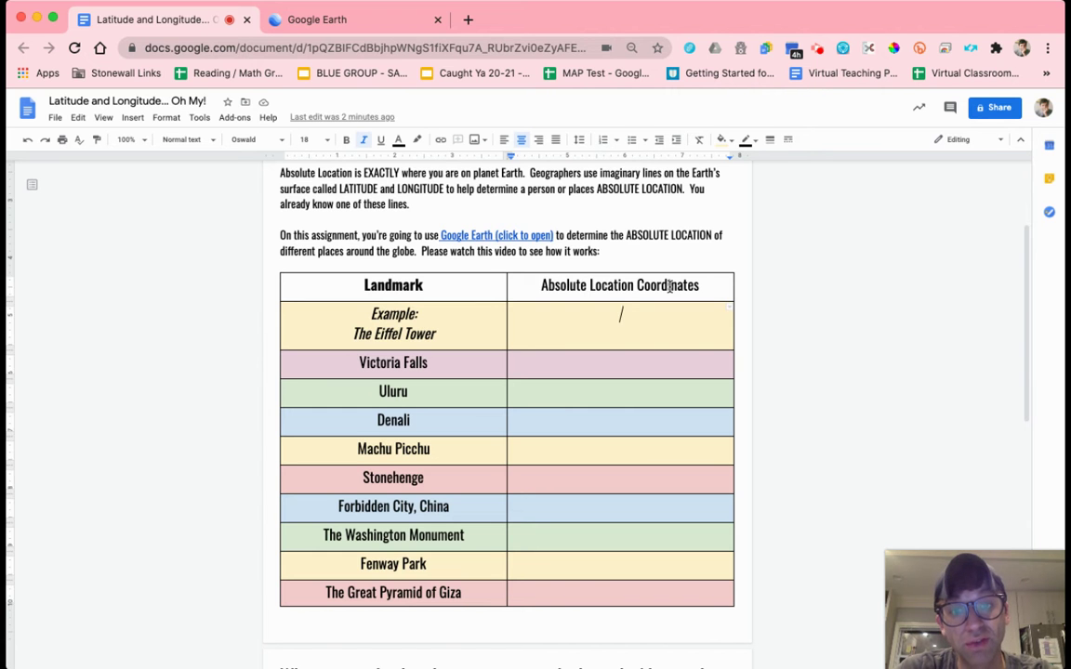
Step: Check the assignment's Google Earth link, switch to the already open Google Earth page and dismiss the recording controls
left_click(487, 236)
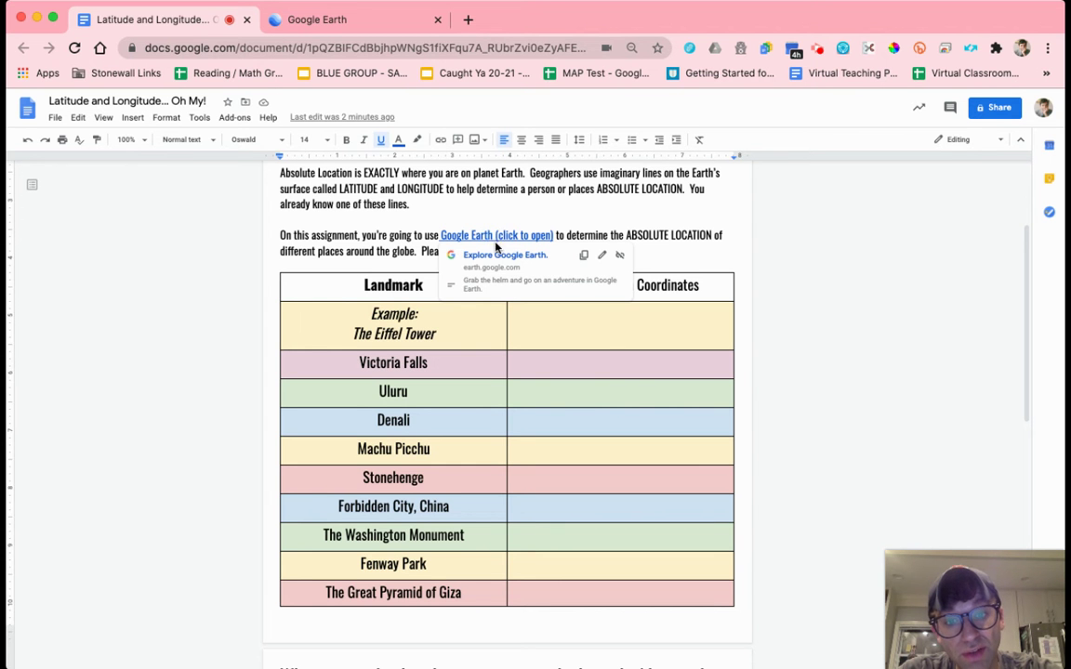
left_click(323, 19)
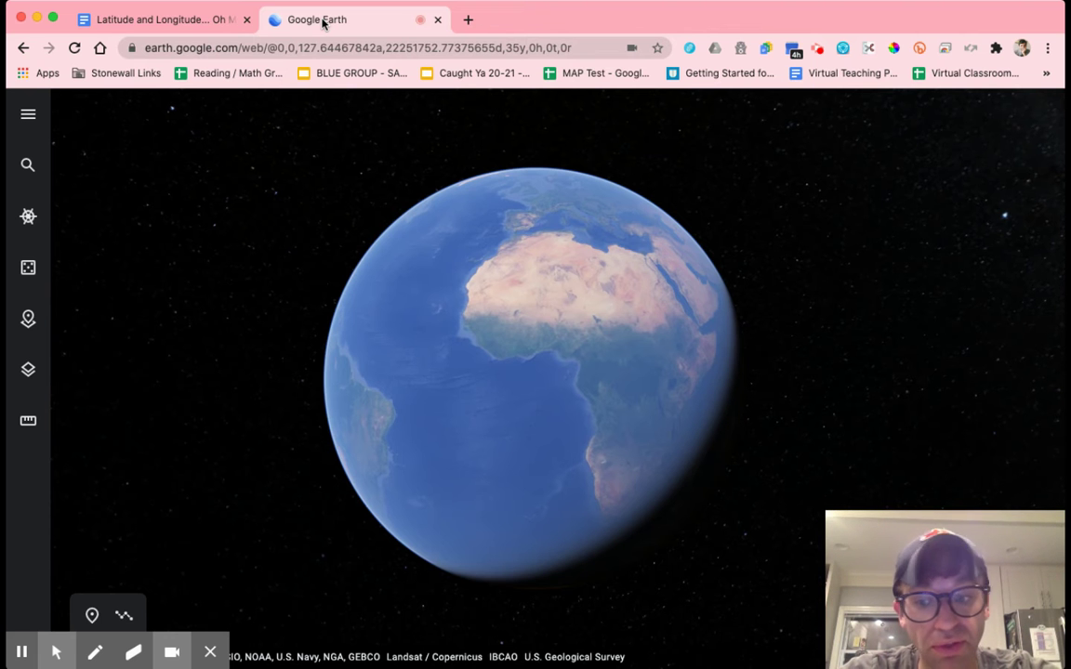
left_click(209, 651)
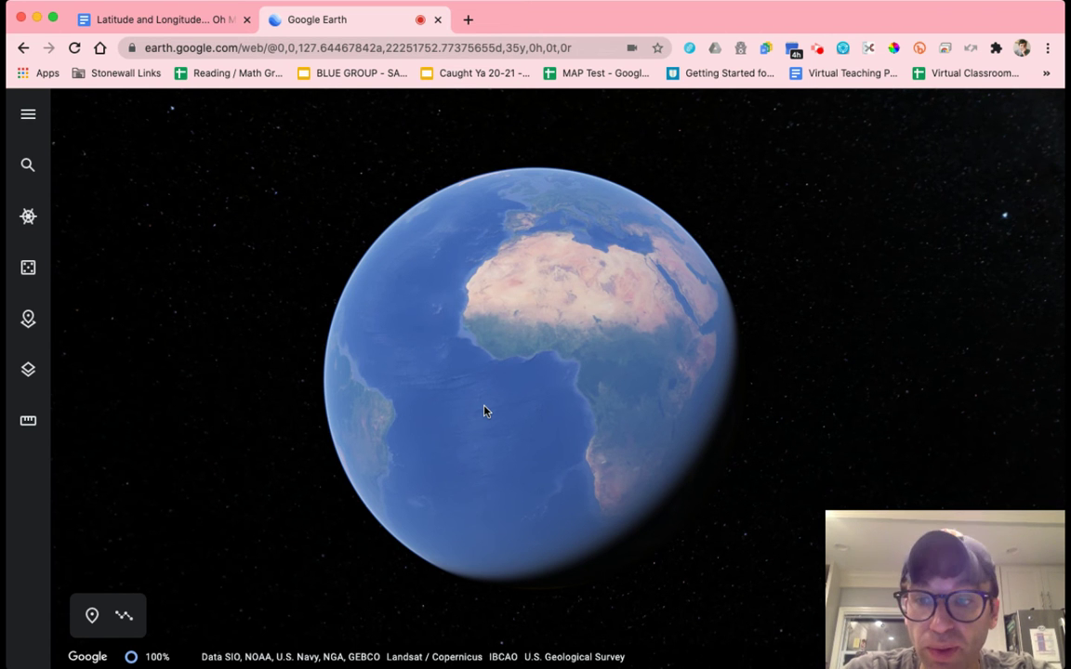
Step: Rotate the globe from Africa around to North America and the Atlantic to examine the continents without gridlines
left_click_drag(483, 410, 401, 322)
left_click_drag(633, 320, 378, 449)
left_click_drag(599, 344, 466, 376)
left_click_drag(561, 342, 421, 303)
left_click_drag(653, 332, 604, 363)
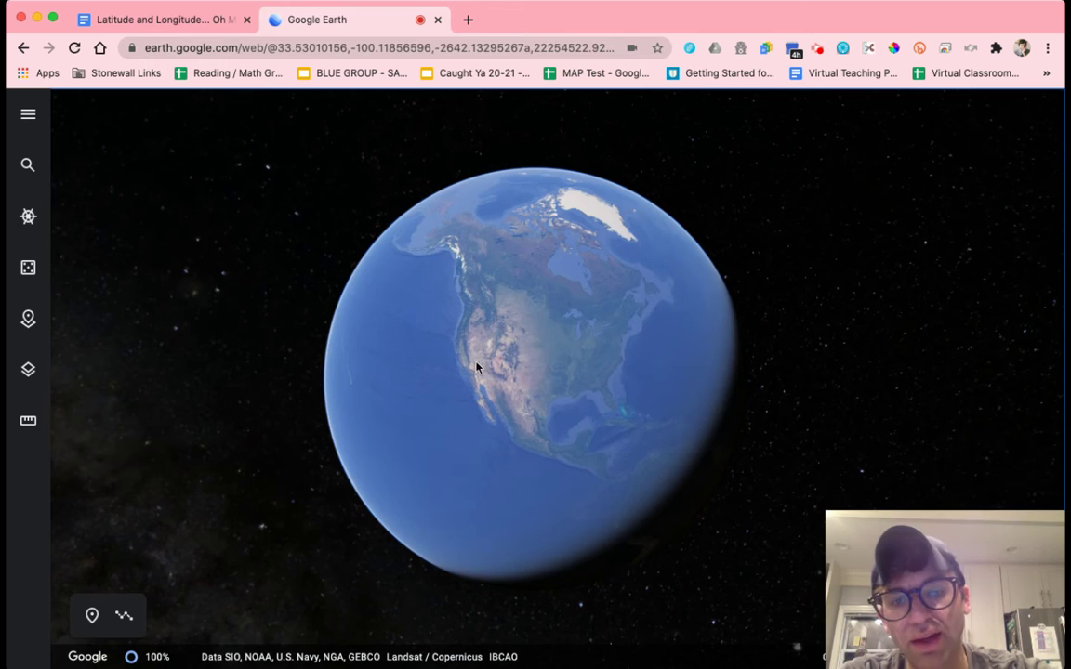
left_click_drag(423, 353, 364, 361)
left_click_drag(533, 483, 614, 324)
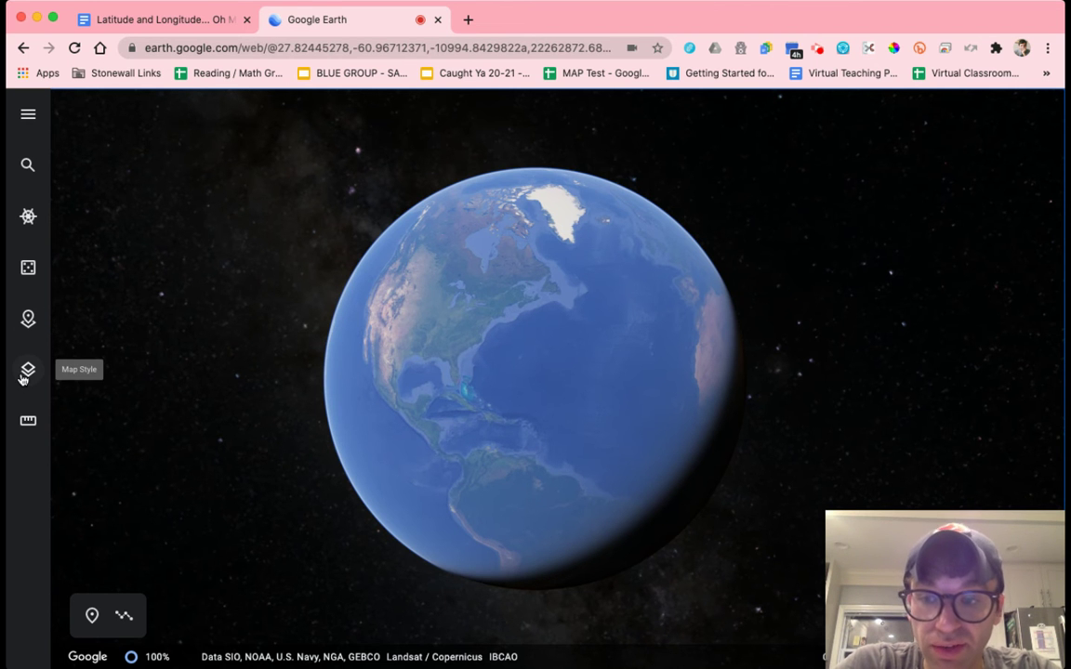
Step: Open the map style settings and select the Clean style without borders, labels, places or roads
scroll(23, 379, "up", 3, "ctrl")
scroll(24, 379, "up", 3, "ctrl")
scroll(24, 379, "down", 6, "ctrl")
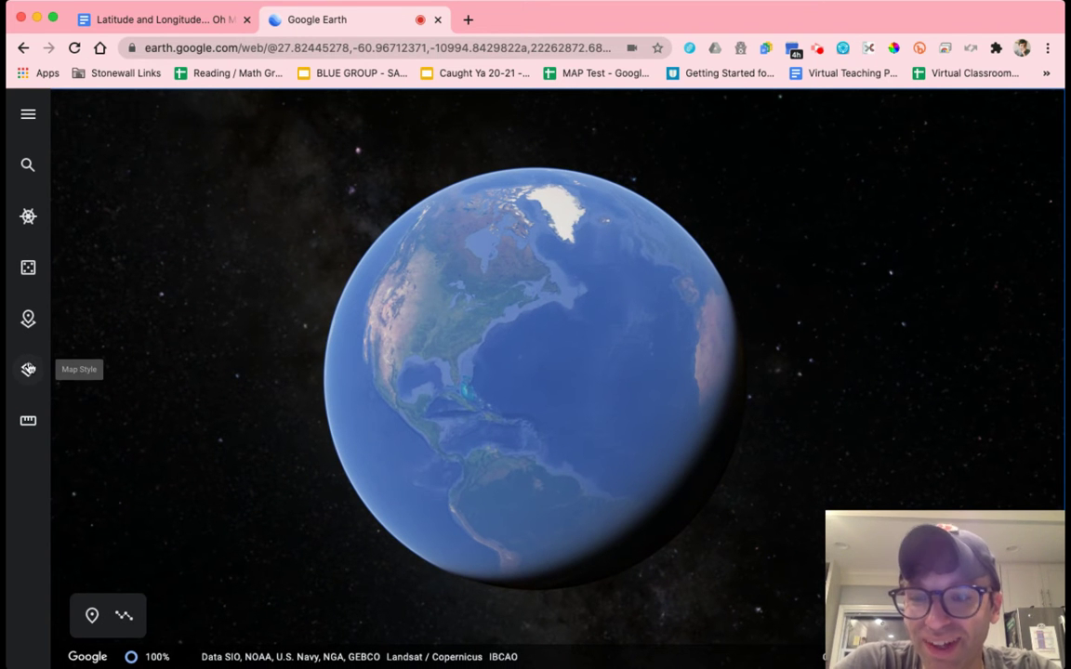
left_click(28, 369)
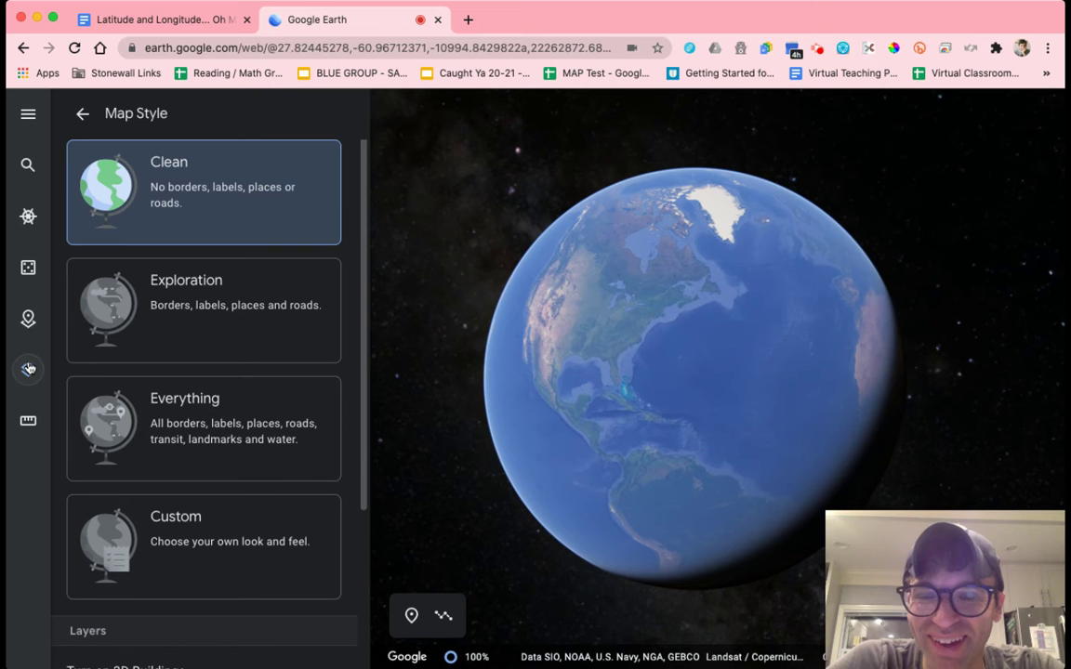
left_click(207, 177)
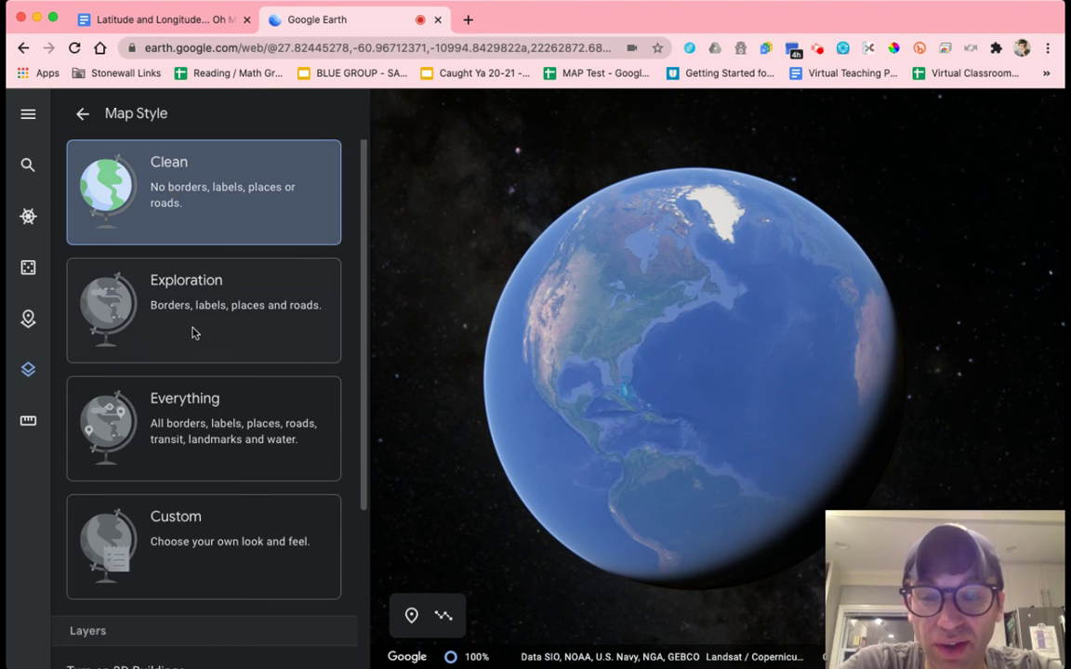
left_click(171, 170)
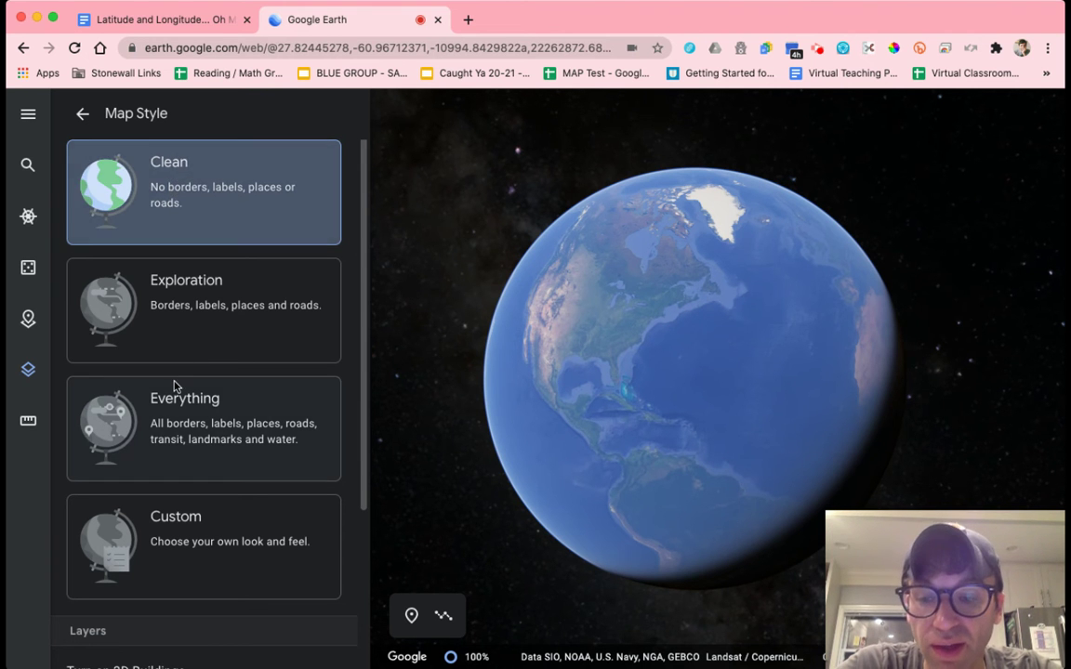
Step: Turn on the Gridlines layer to show latitude/longitude lines on the globe, and close the map style settings
scroll(174, 386, "down", 5)
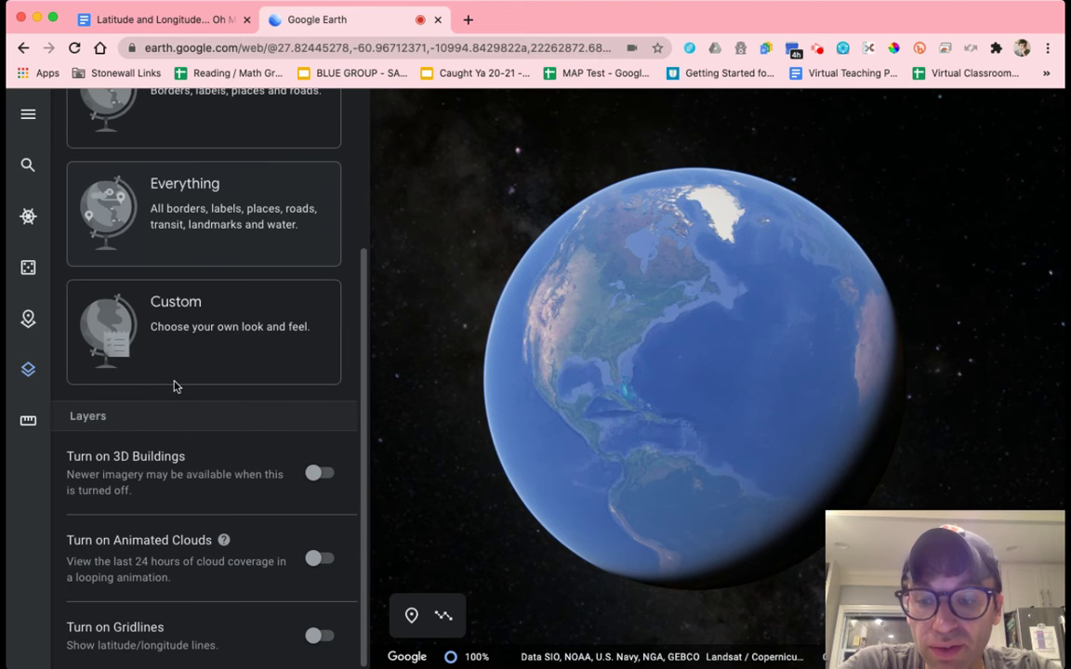
scroll(116, 655, "up", 5, "ctrl")
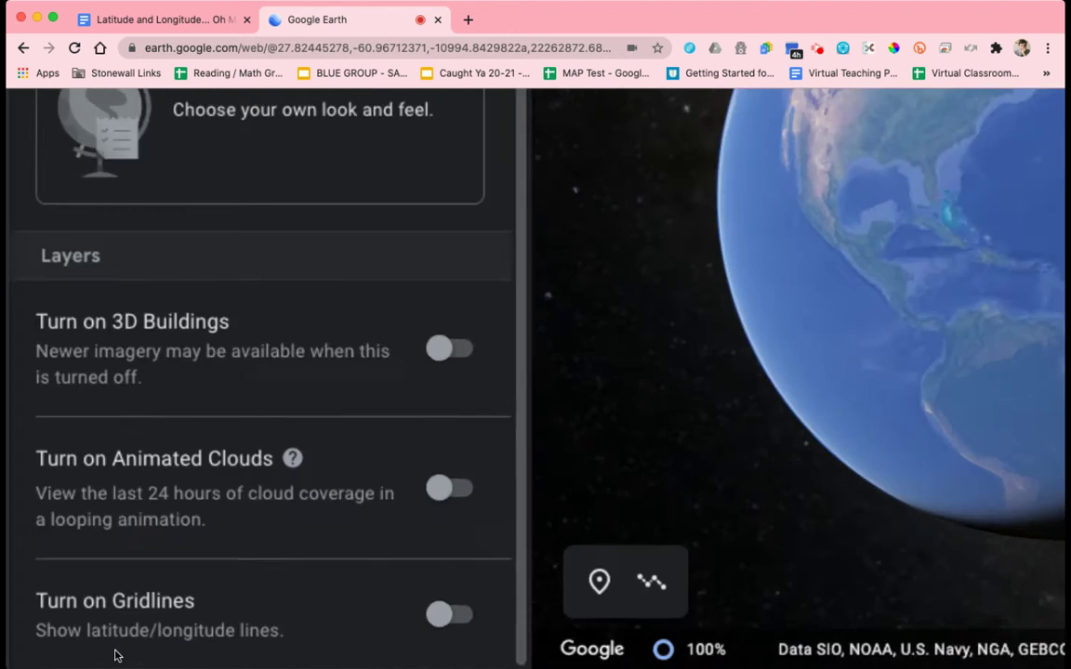
scroll(118, 657, "left", 2)
scroll(118, 657, "right", 2)
scroll(118, 656, "left", 2)
scroll(117, 656, "left", 1)
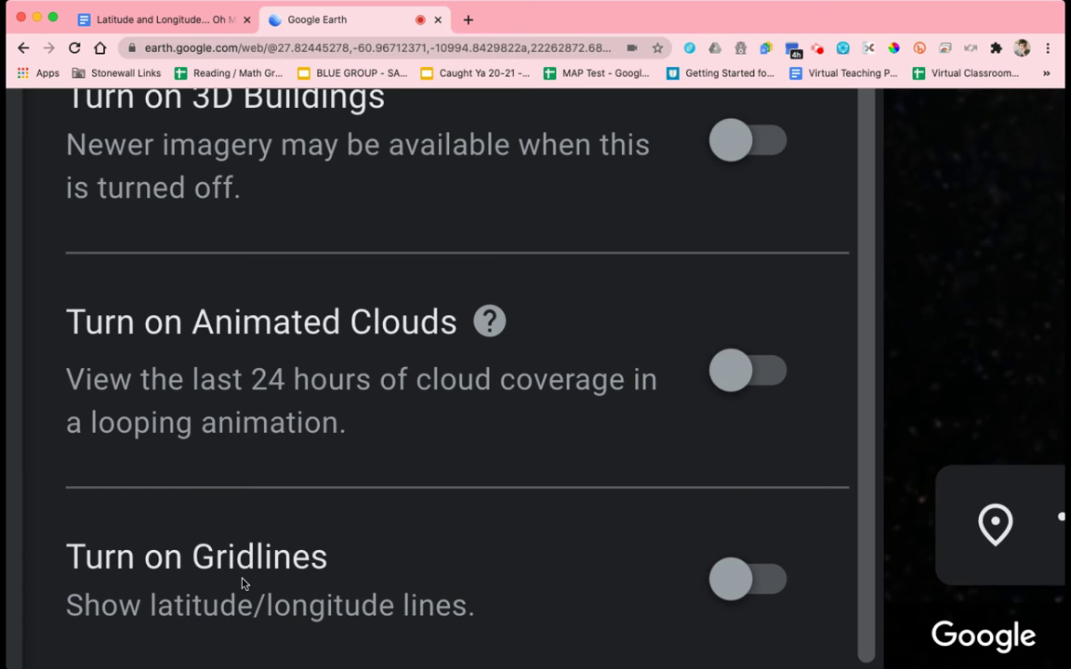
key("ctrl+0")
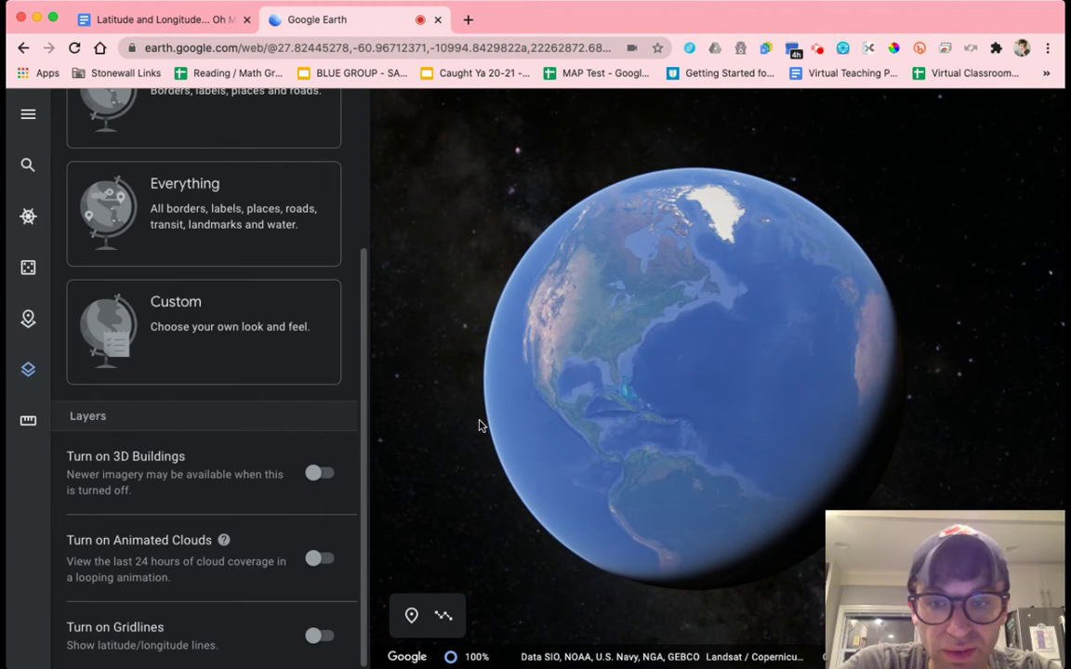
left_click(31, 370)
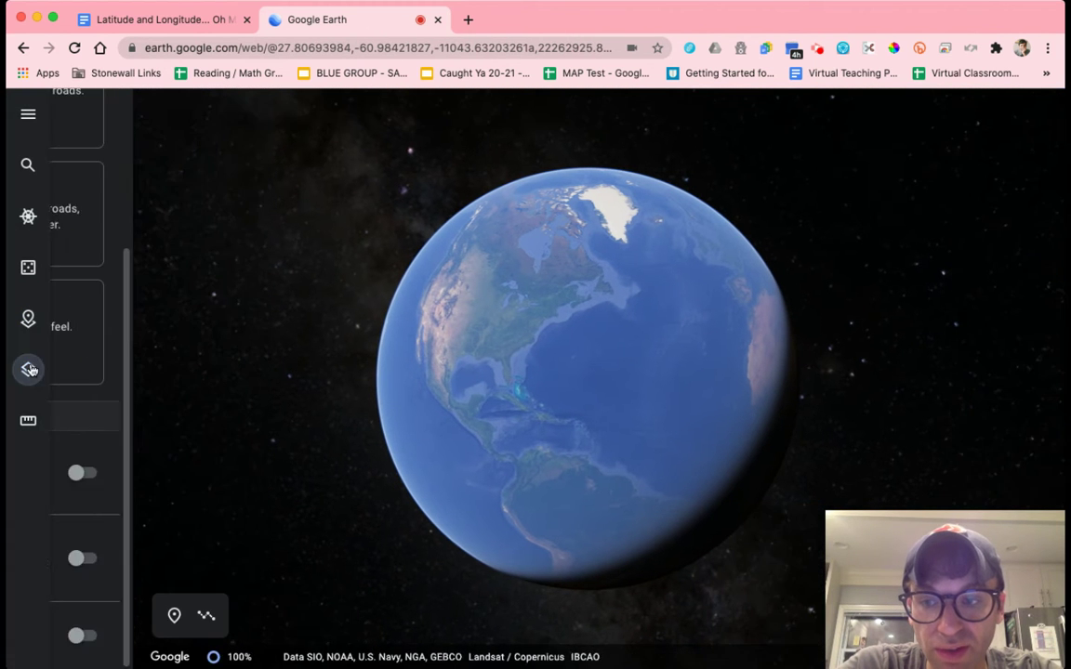
left_click(31, 370)
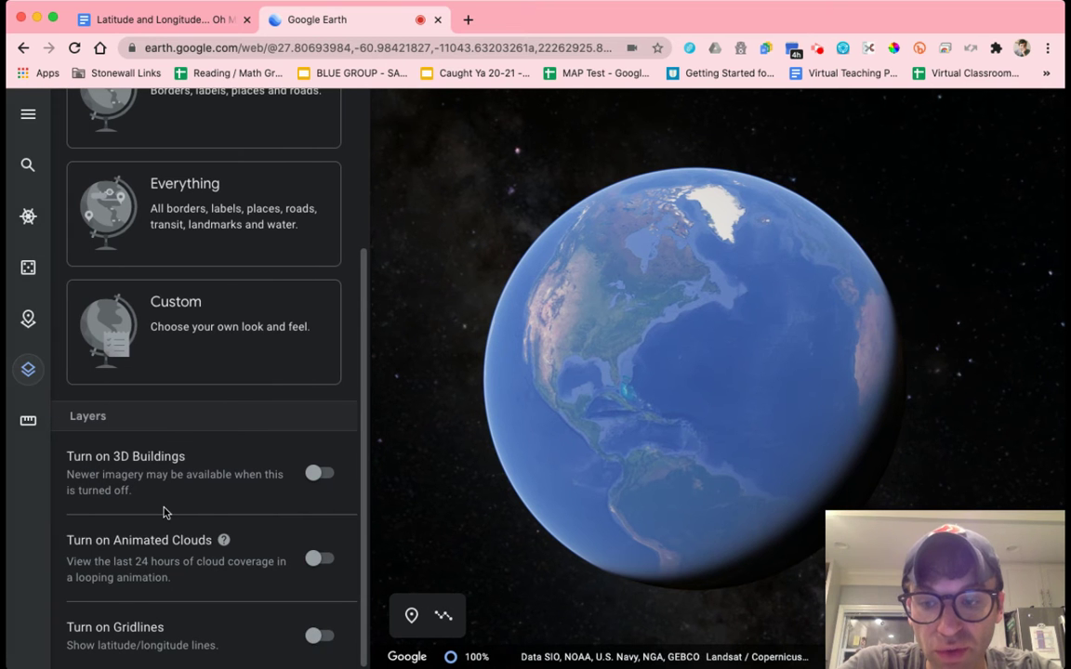
left_click(318, 636)
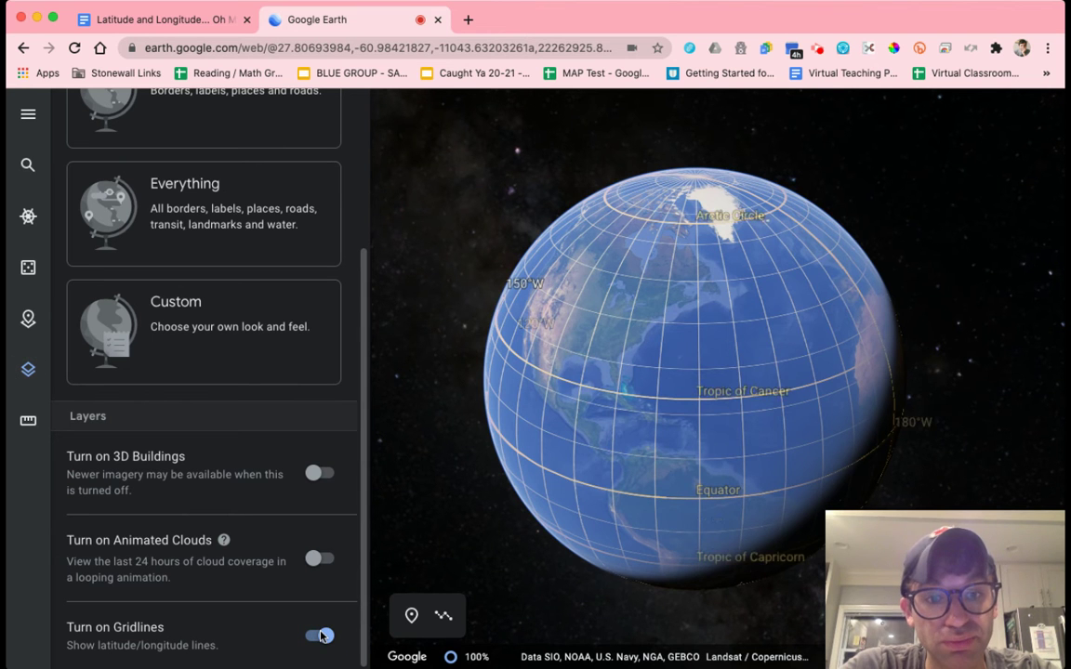
double_click(410, 257)
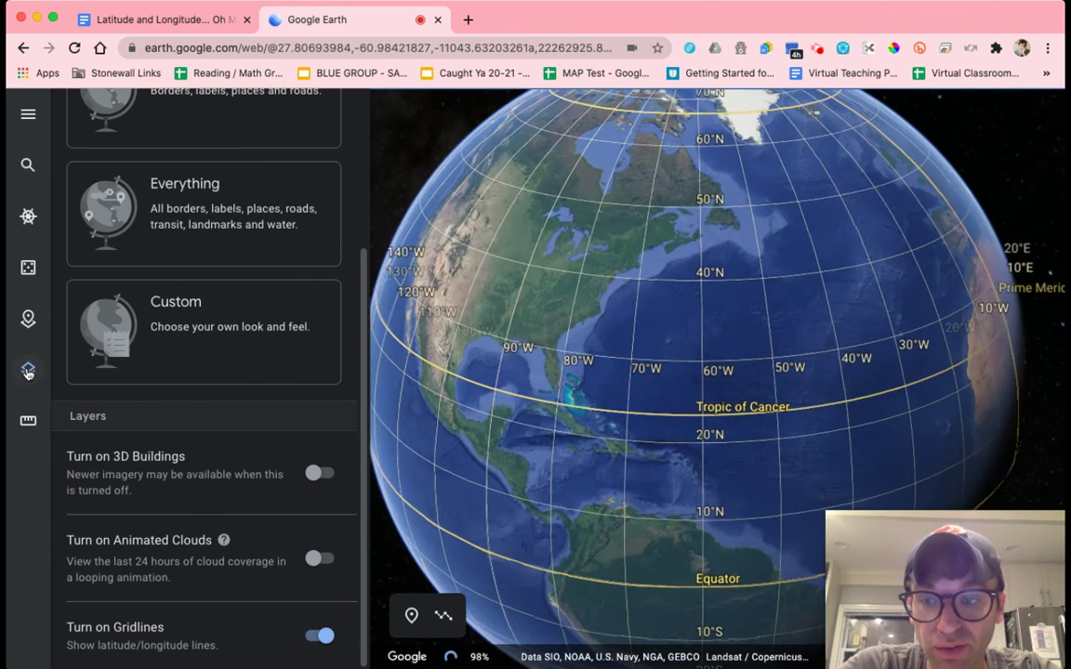
left_click(28, 371)
Step: Rotate the globe across the Pacific and the Americas to examine the labelled latitude and longitude lines
left_click(578, 336)
left_click_drag(578, 335, 759, 158)
left_click_drag(514, 231, 379, 493)
left_click_drag(736, 258, 799, 165)
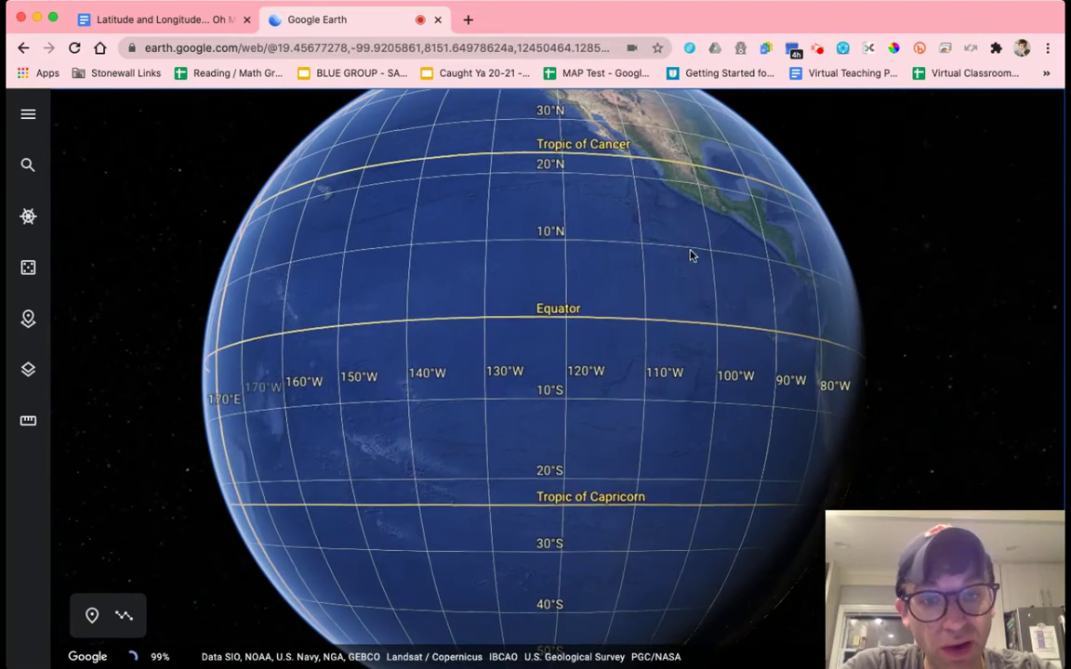
left_click(649, 275)
left_click_drag(606, 301, 782, 460)
left_click(738, 286)
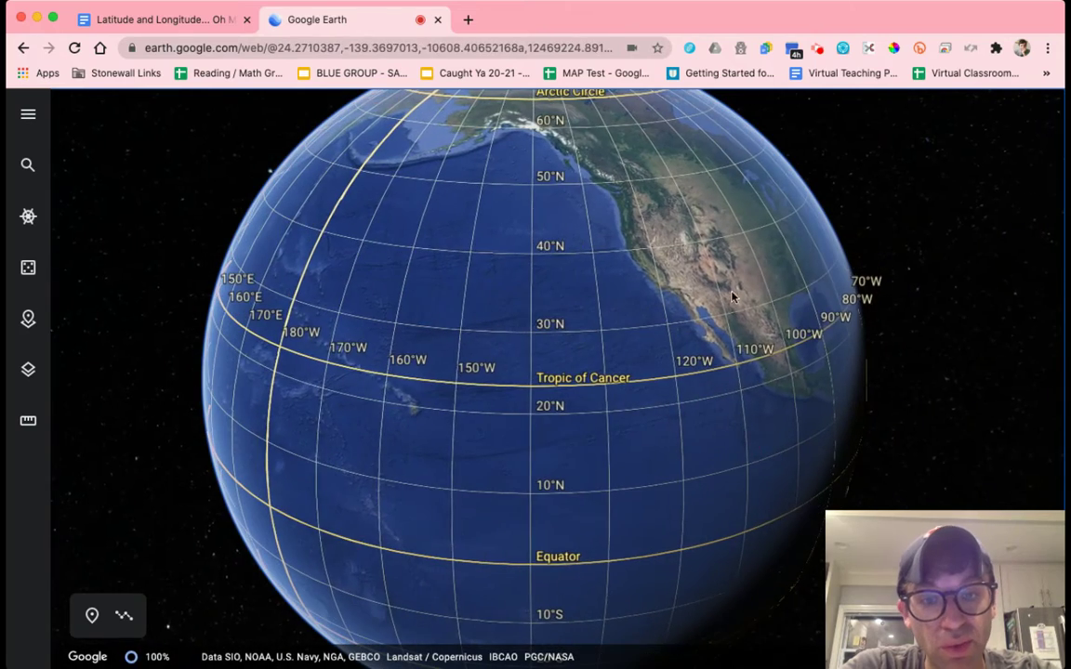
left_click_drag(738, 287, 316, 188)
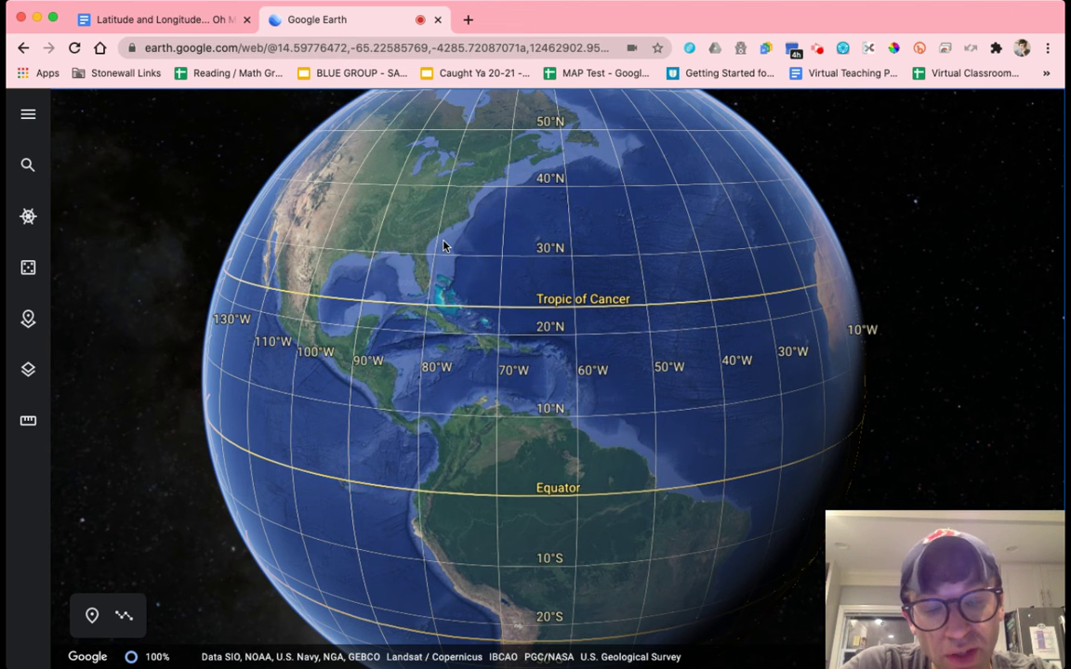
Step: Rotate the globe between North America, South America and the Atlantic to examine where the Equator, tropics, Prime Meridian and numbered gridlines run
left_click_drag(364, 230, 627, 252)
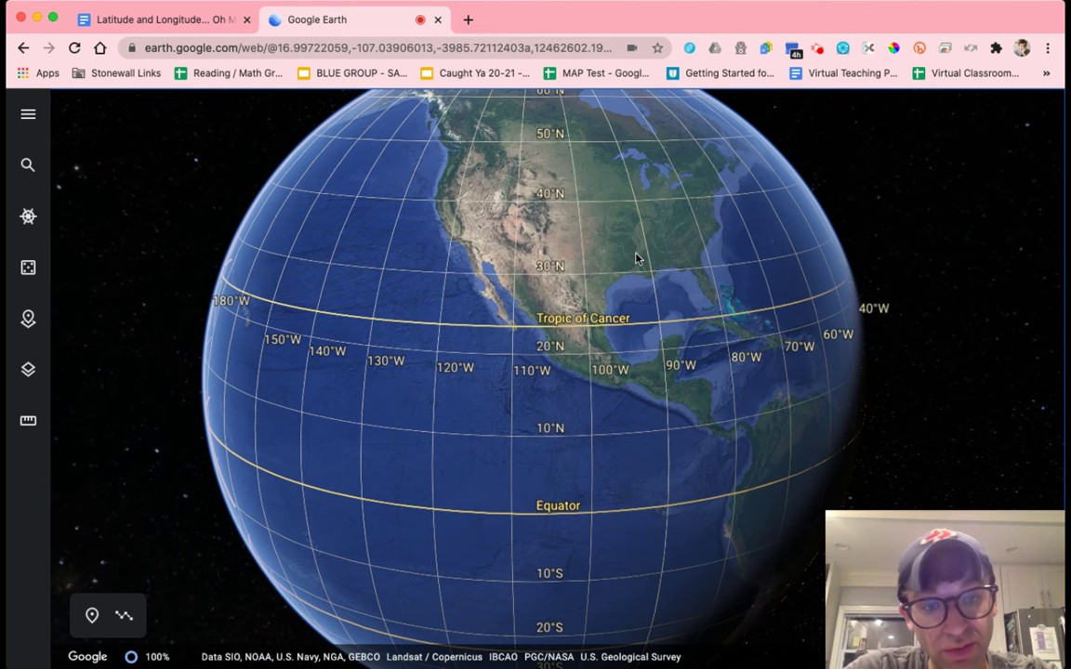
left_click_drag(748, 410, 583, 279)
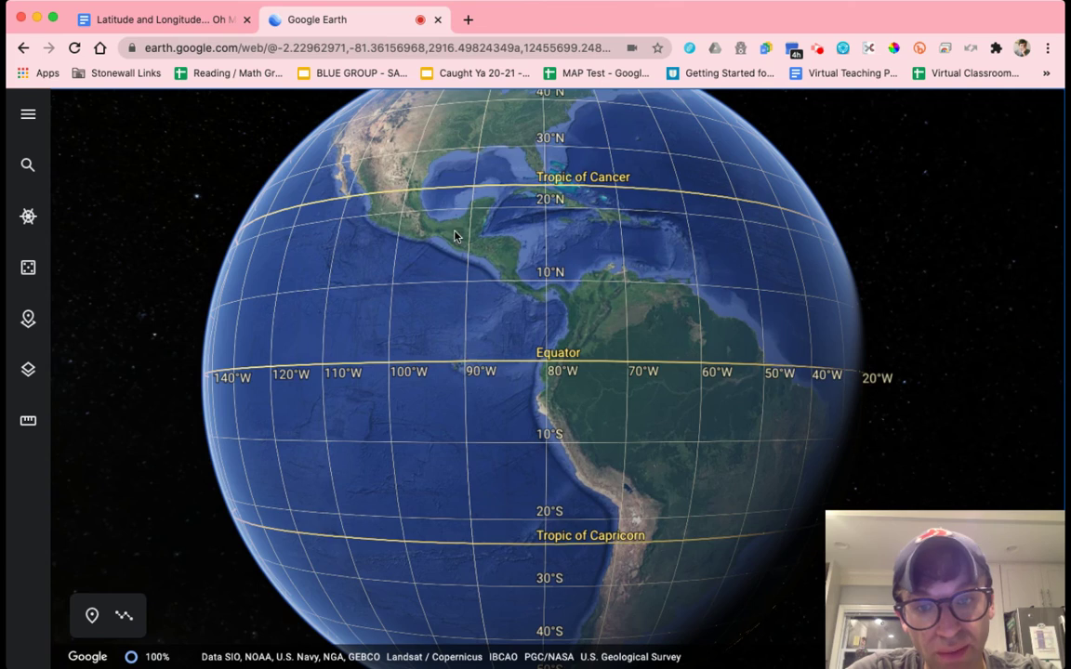
left_click_drag(456, 183, 270, 477)
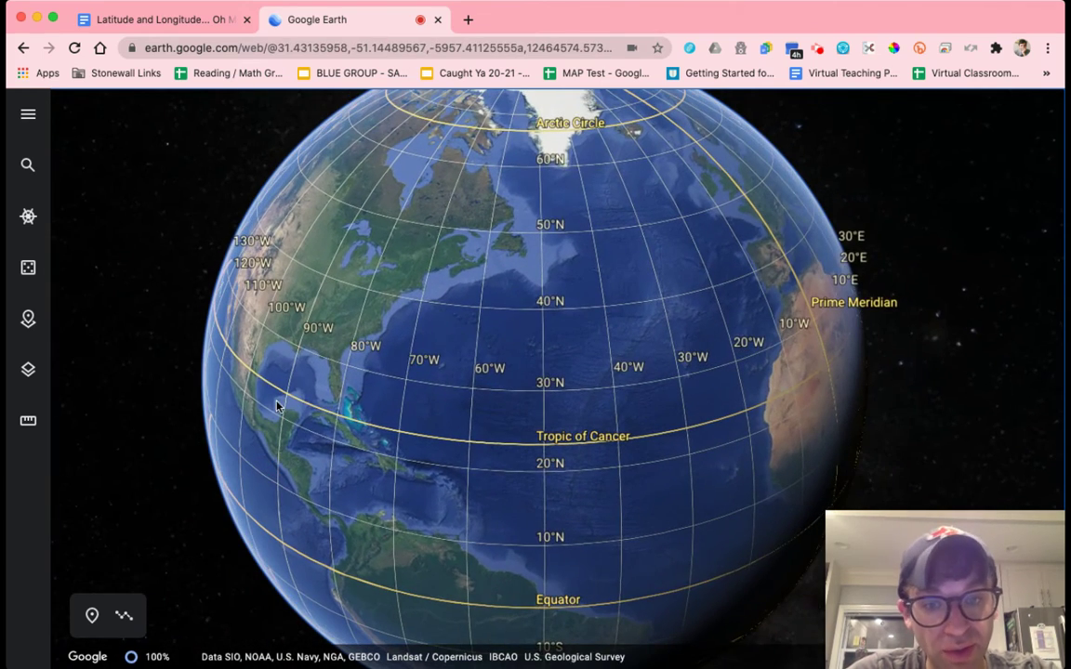
left_click_drag(629, 574, 623, 289)
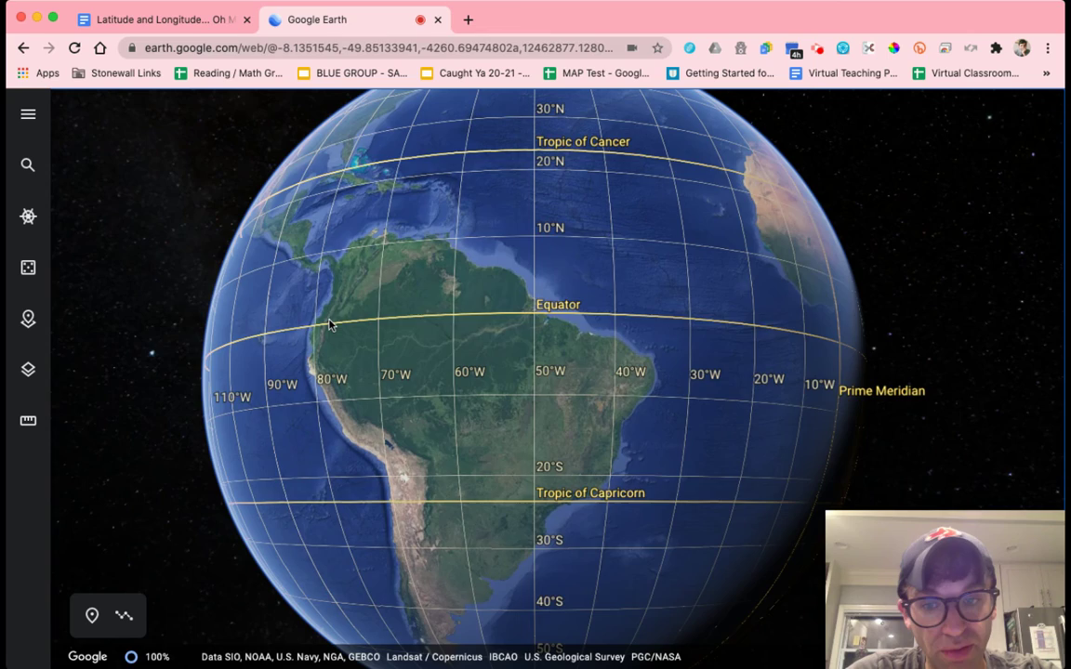
left_click_drag(302, 327, 717, 334)
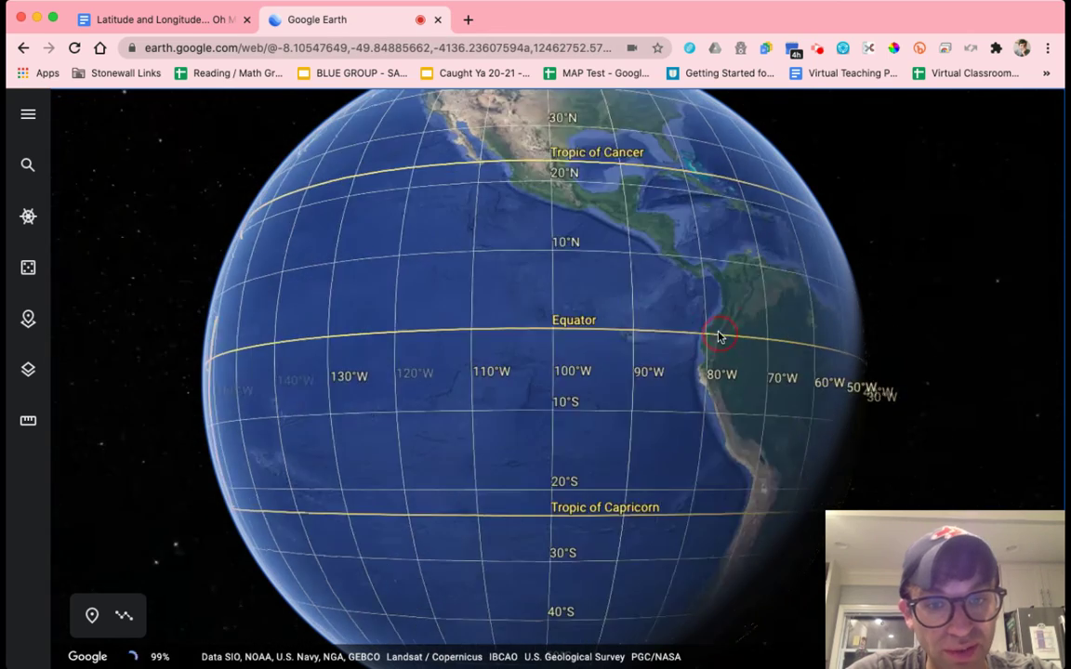
left_click_drag(257, 335, 227, 357)
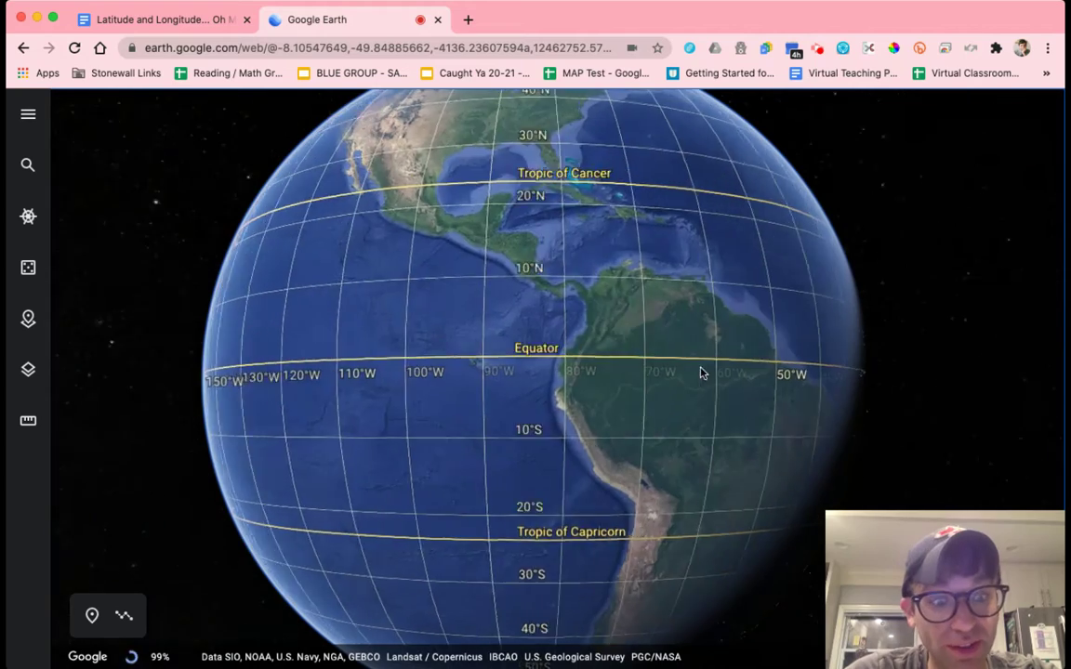
left_click_drag(803, 341, 878, 346)
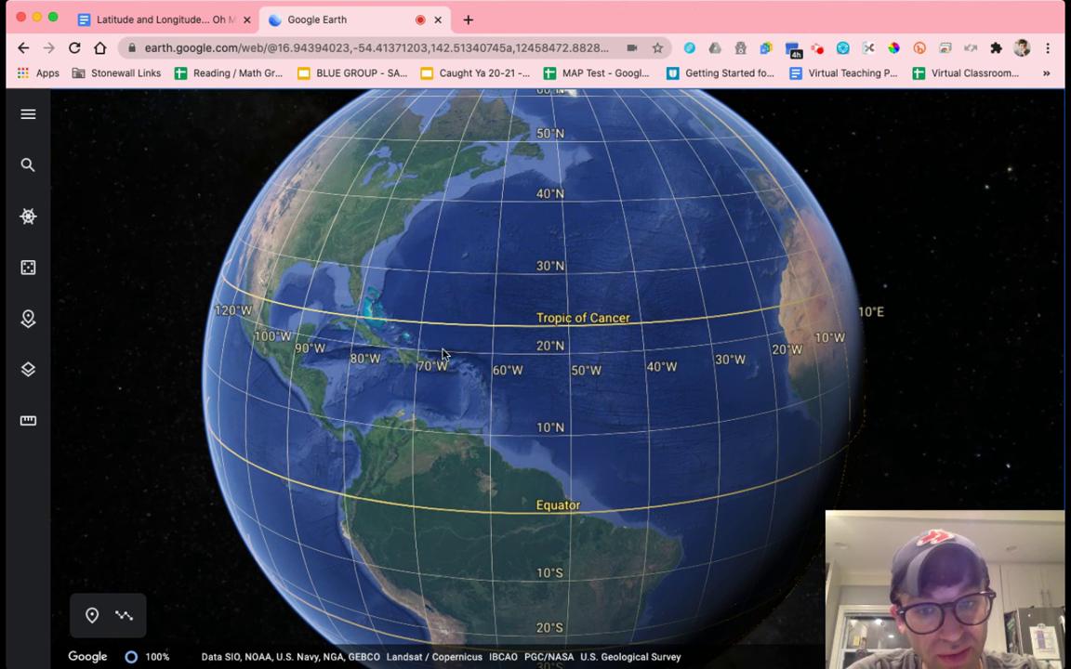
left_click_drag(577, 355, 602, 353)
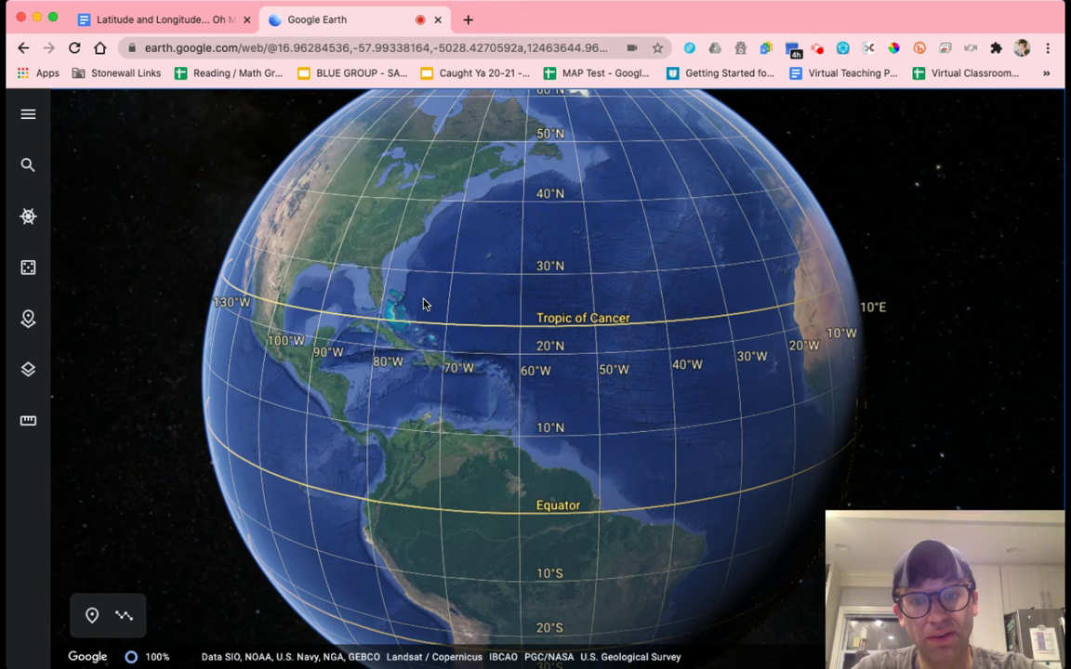
Step: Switch to the Latitude and Longitude assignment document and review the landmarks listed in the Absolute Location Coordinates table
left_click(158, 23)
scroll(352, 430, "down", 1)
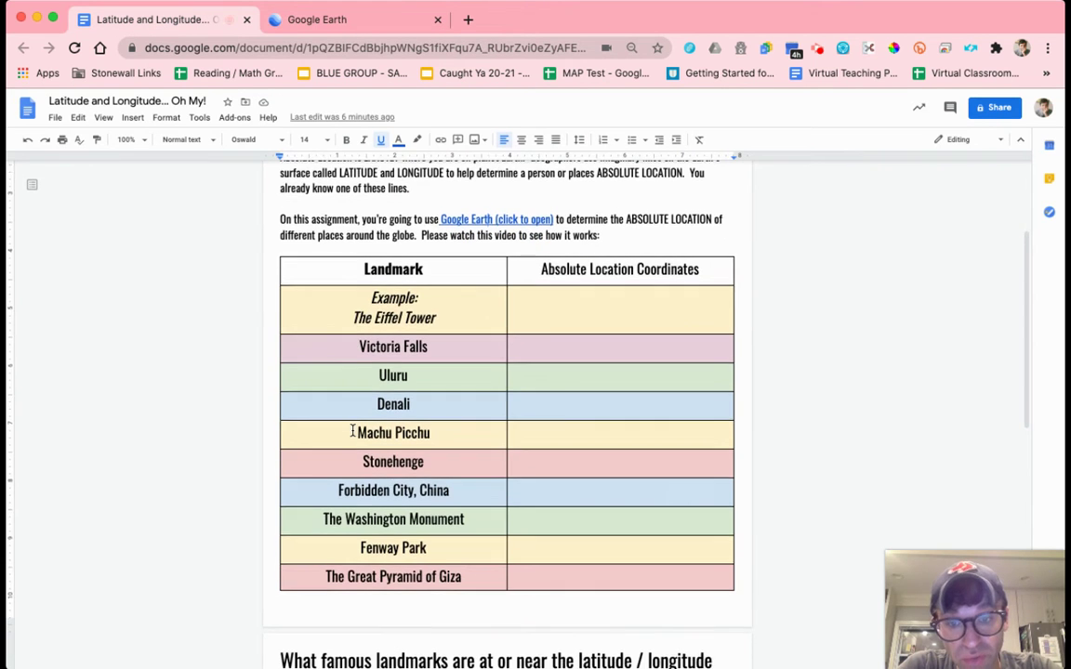
scroll(353, 431, "down", 3)
scroll(352, 430, "up", 2)
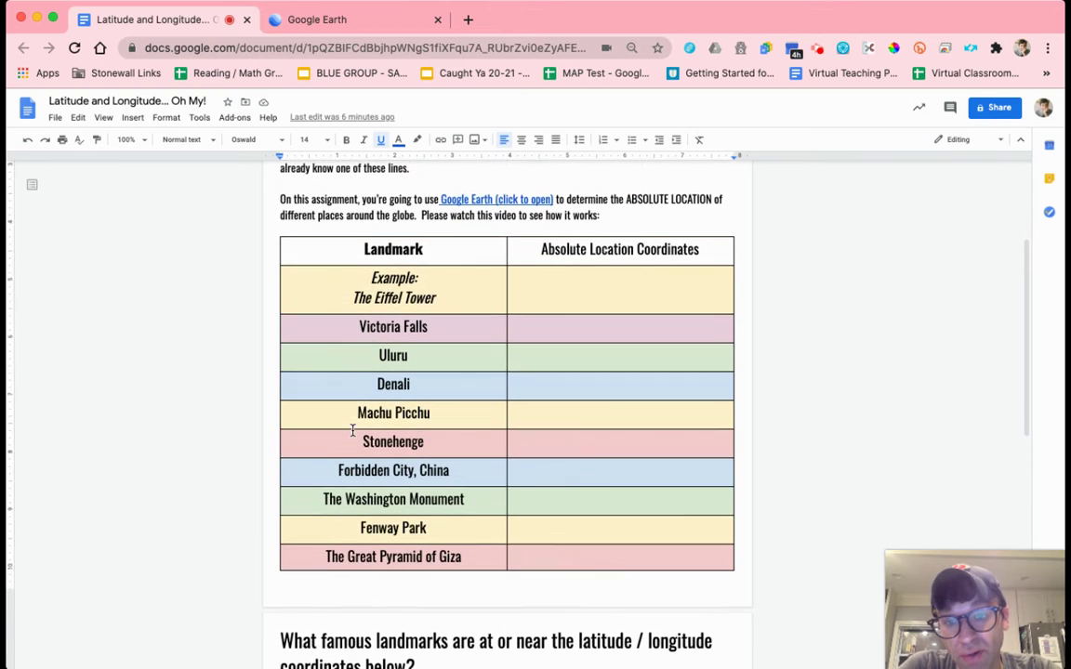
scroll(352, 430, "up", 2)
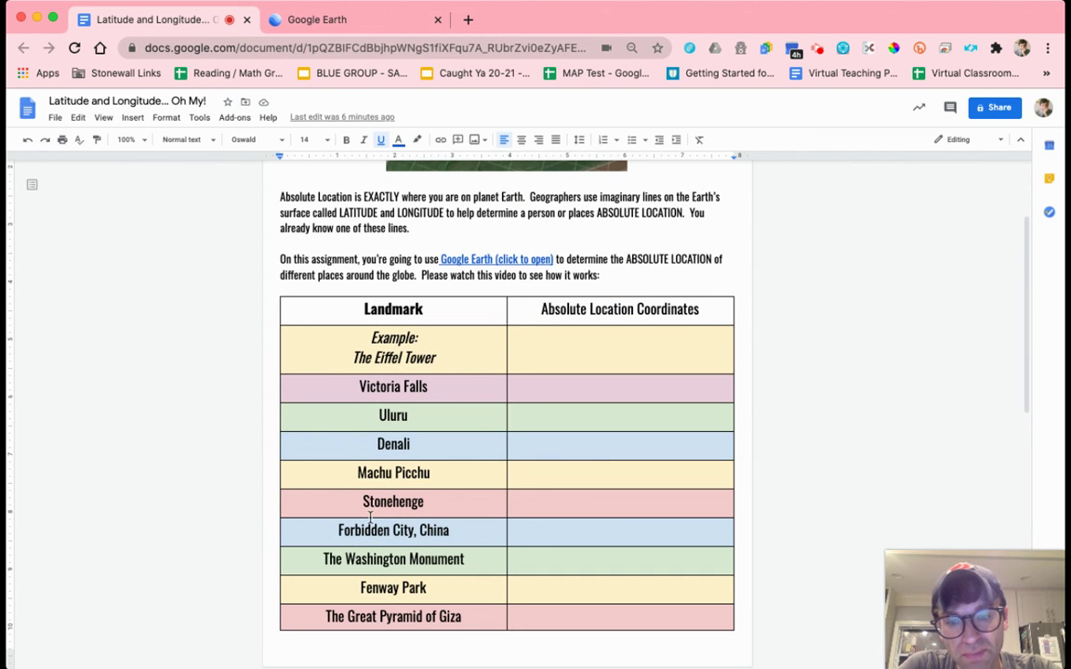
left_click_drag(347, 472, 453, 467)
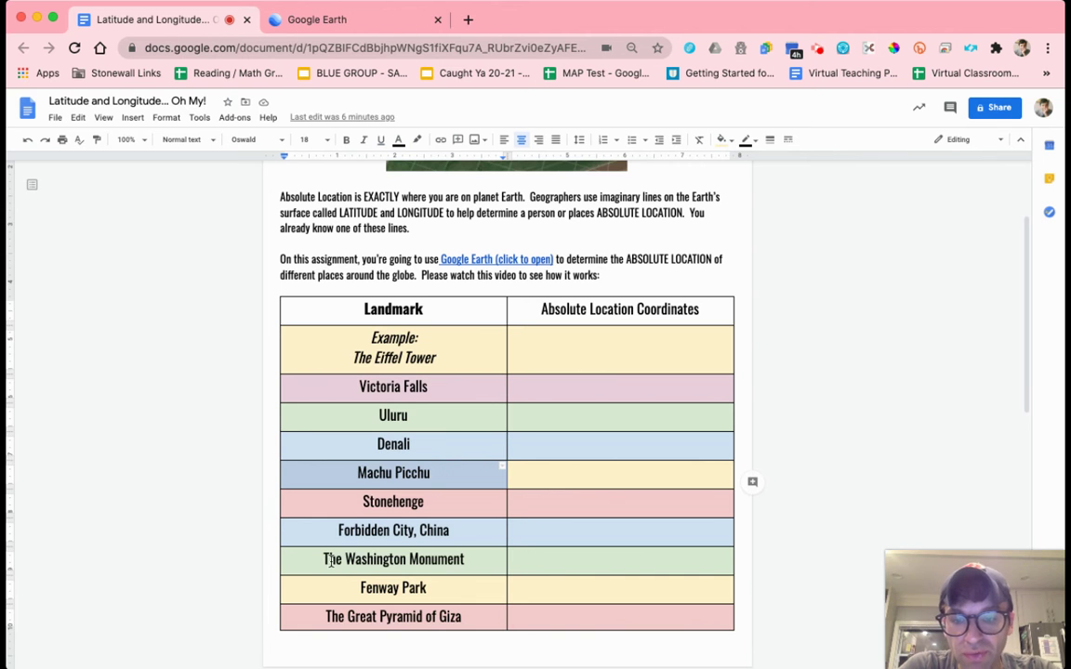
left_click_drag(316, 558, 442, 564)
left_click(366, 588)
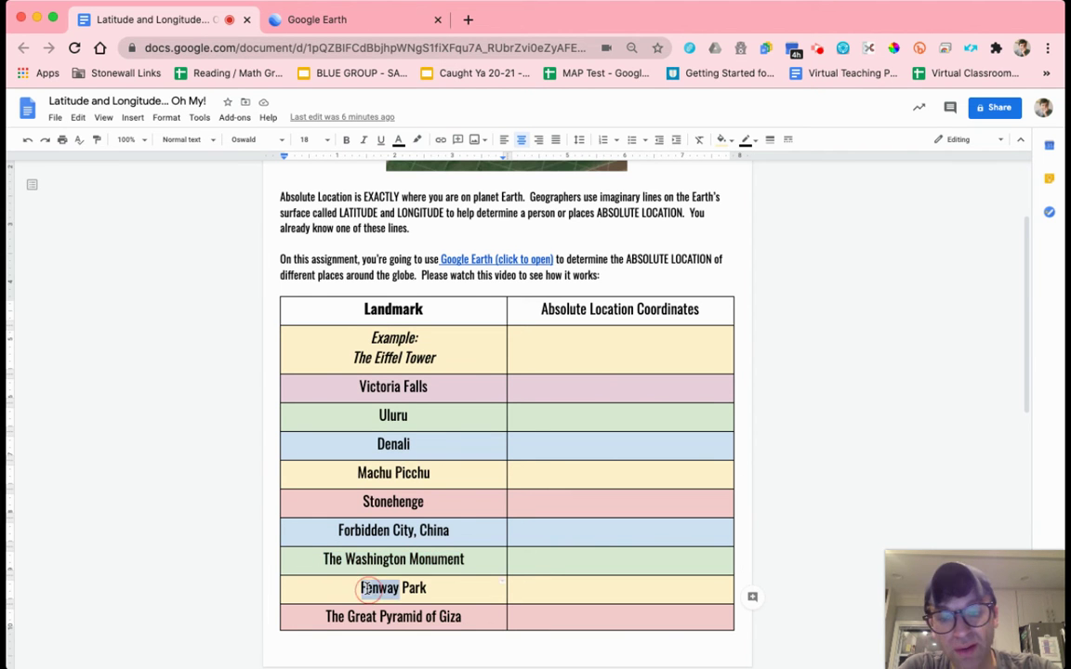
left_click_drag(365, 587, 446, 589)
scroll(382, 497, "down", 4)
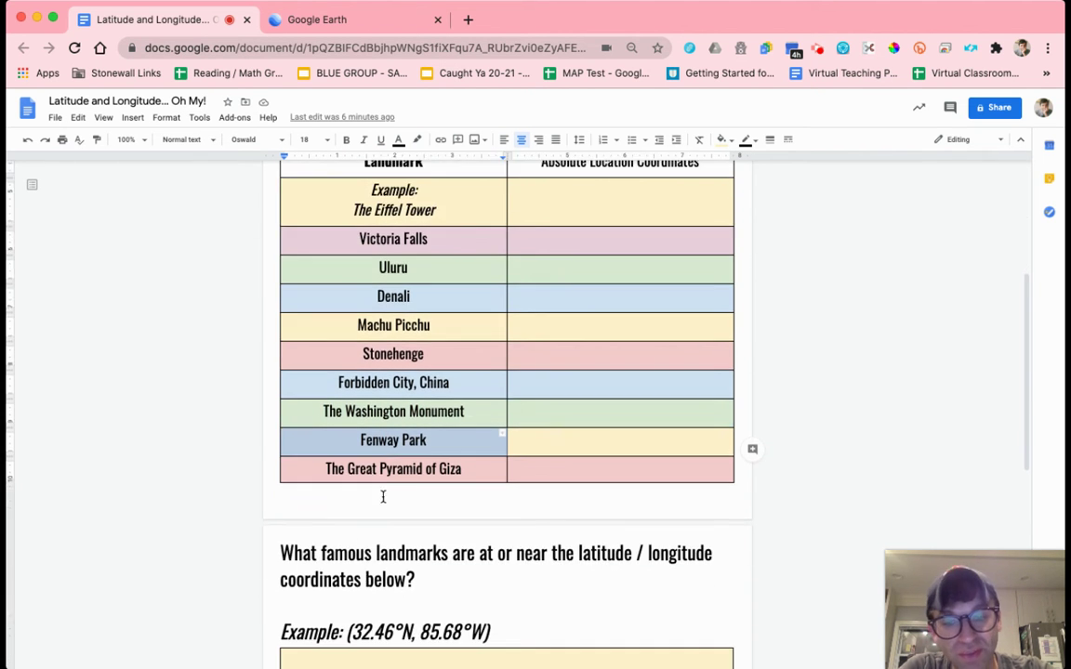
Step: Copy the text "The Eiffel Tower" from the example row of the landmark table
scroll(410, 450, "up", 3)
left_click_drag(353, 340, 442, 342)
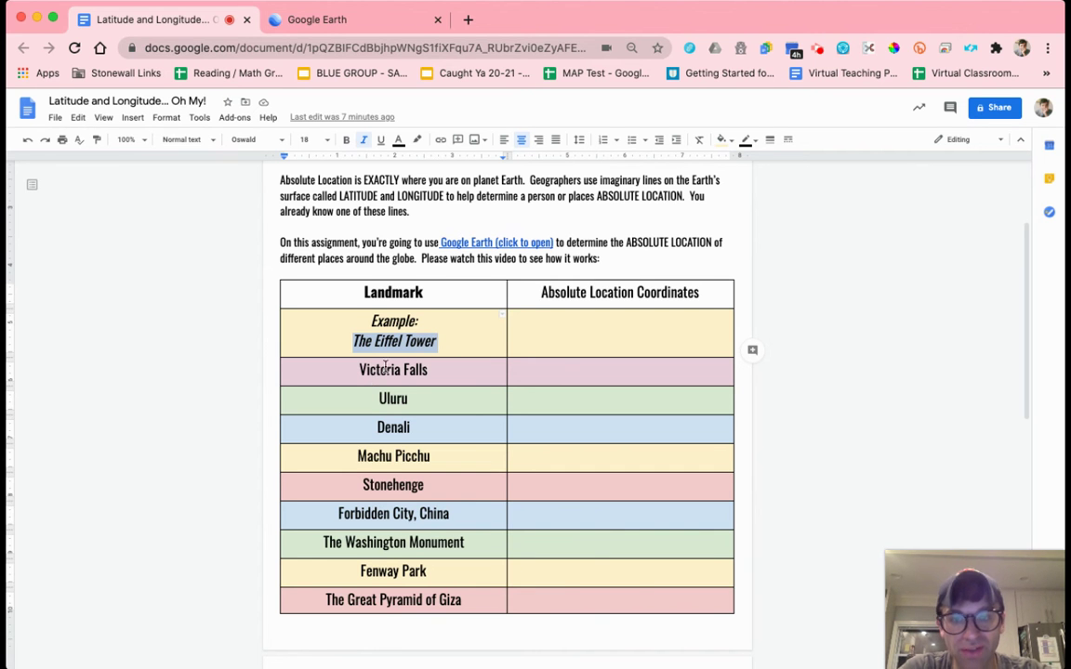
right_click(369, 349)
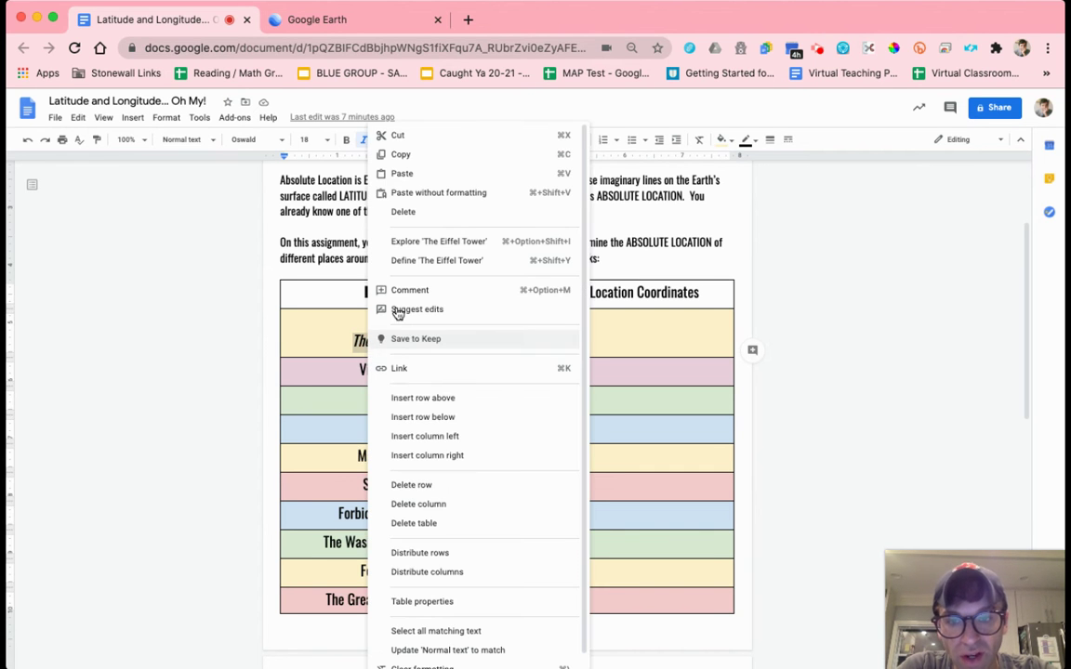
left_click(432, 153)
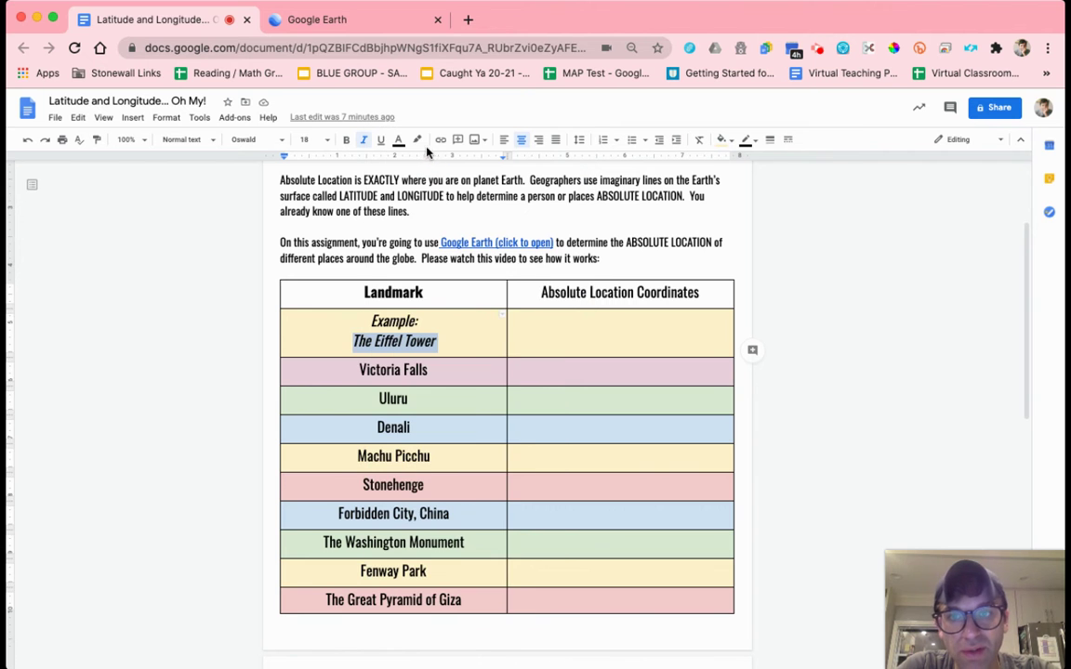
Step: Switch to Google Earth and search for the copied landmark name, "The Eiffel Tower", to fly to it
left_click(322, 19)
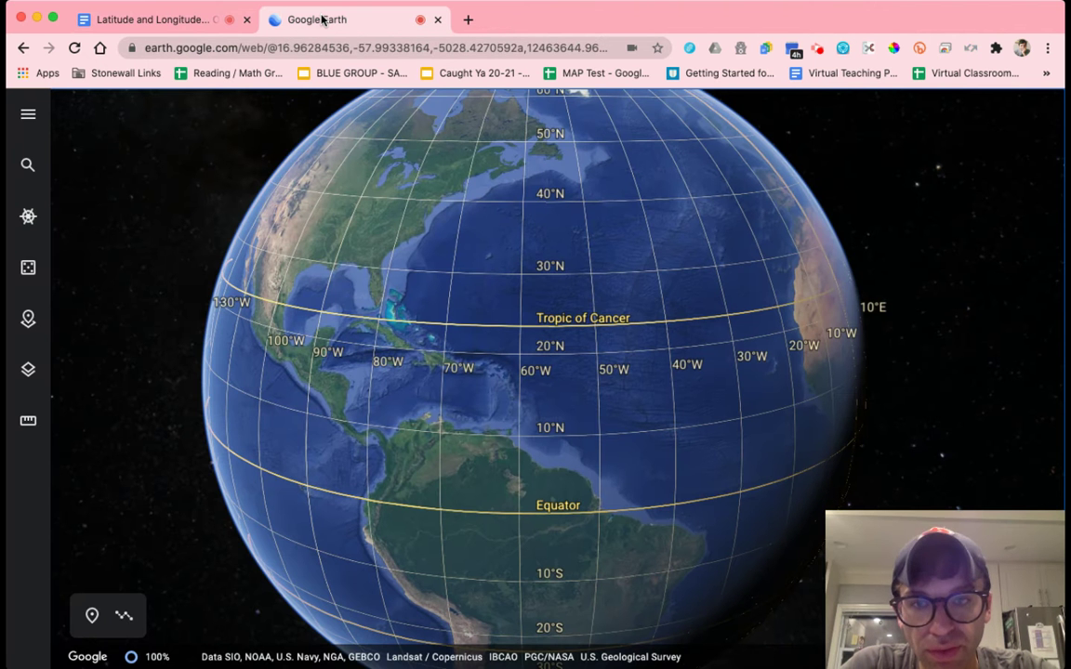
left_click(28, 165)
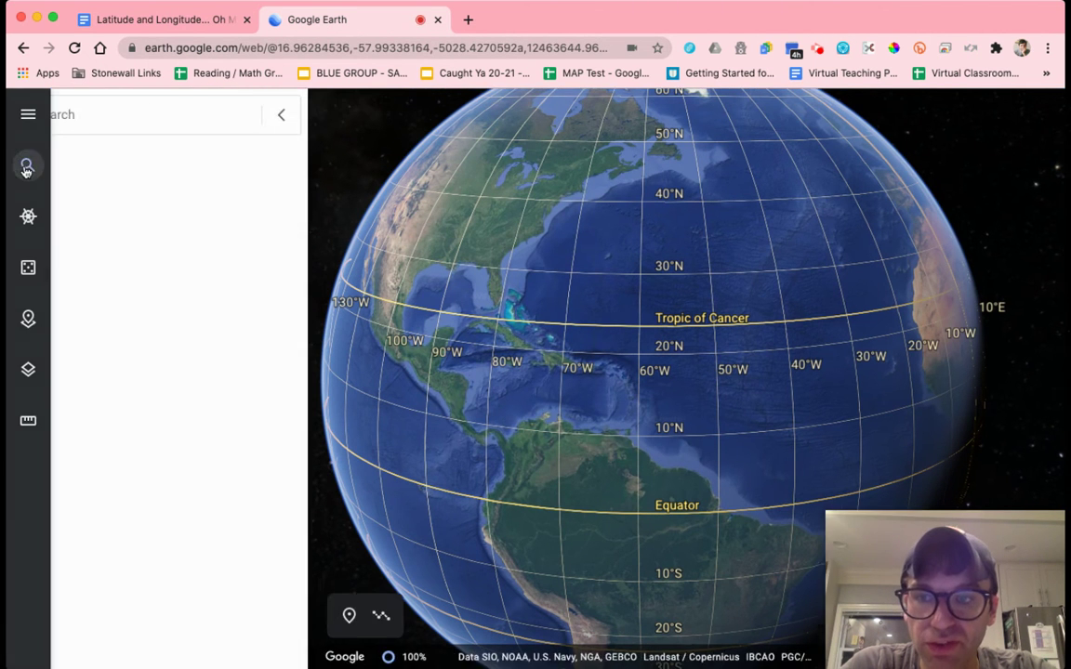
left_click(133, 133)
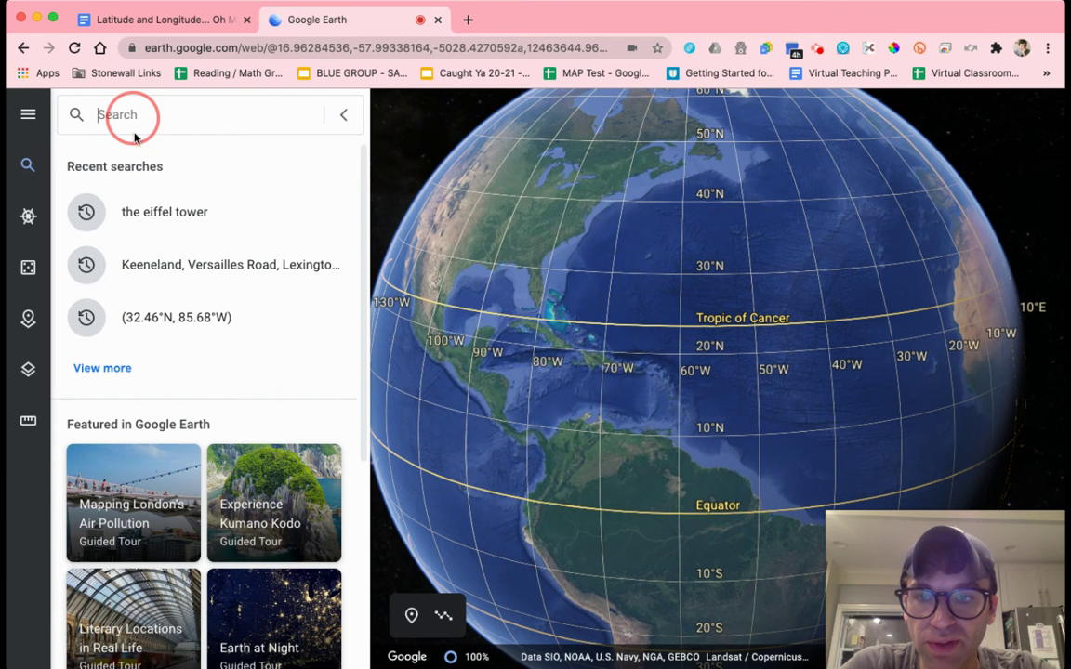
key("super+v")
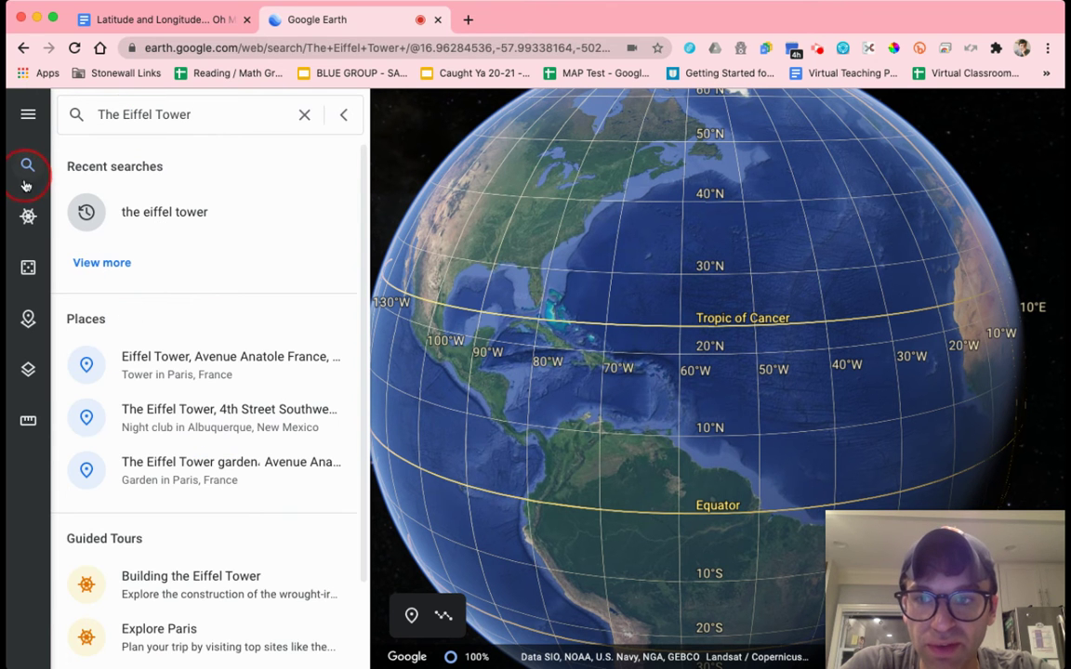
left_click(201, 116)
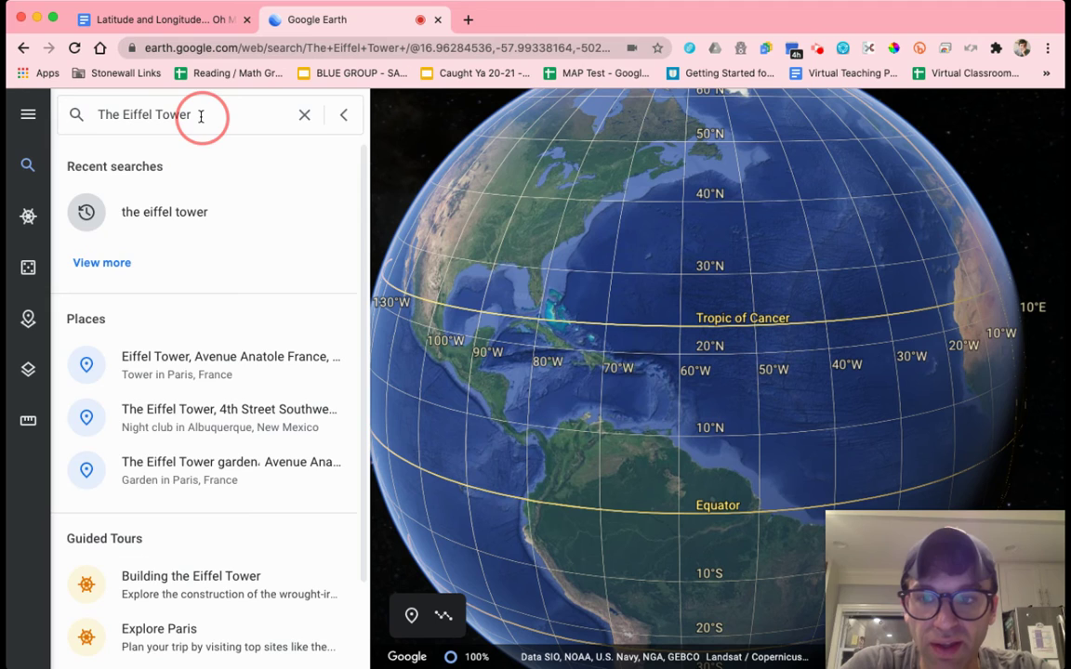
key("Return")
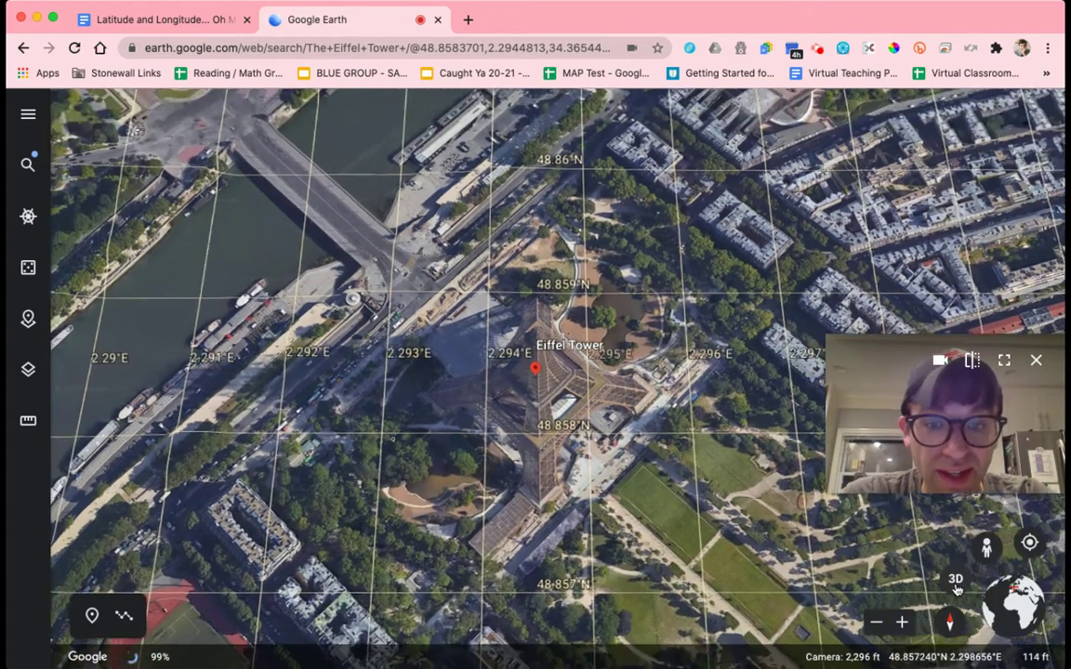
Step: Toggle the Eiffel Tower view between 3D and 2D twice to compare them, ending in 2D
left_click(956, 580)
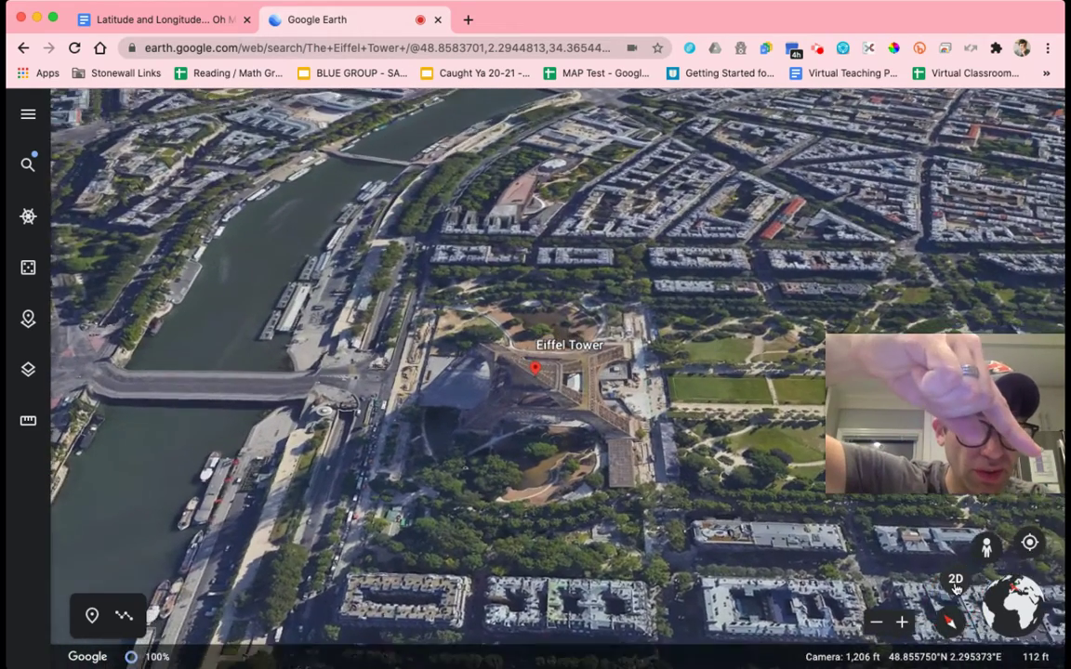
left_click(955, 582)
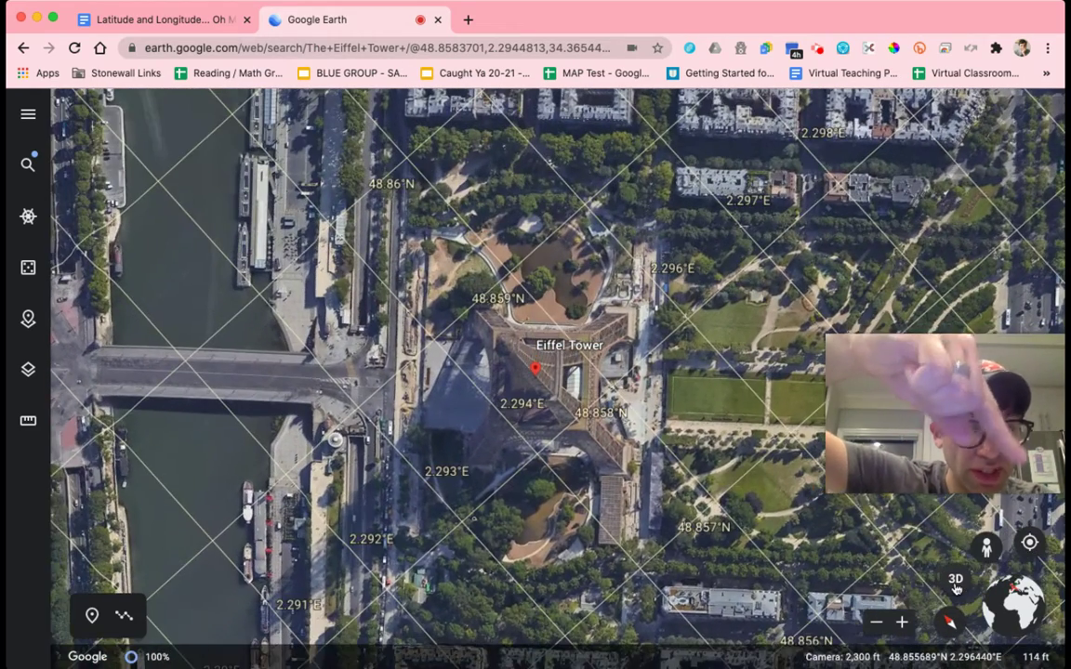
left_click(955, 586)
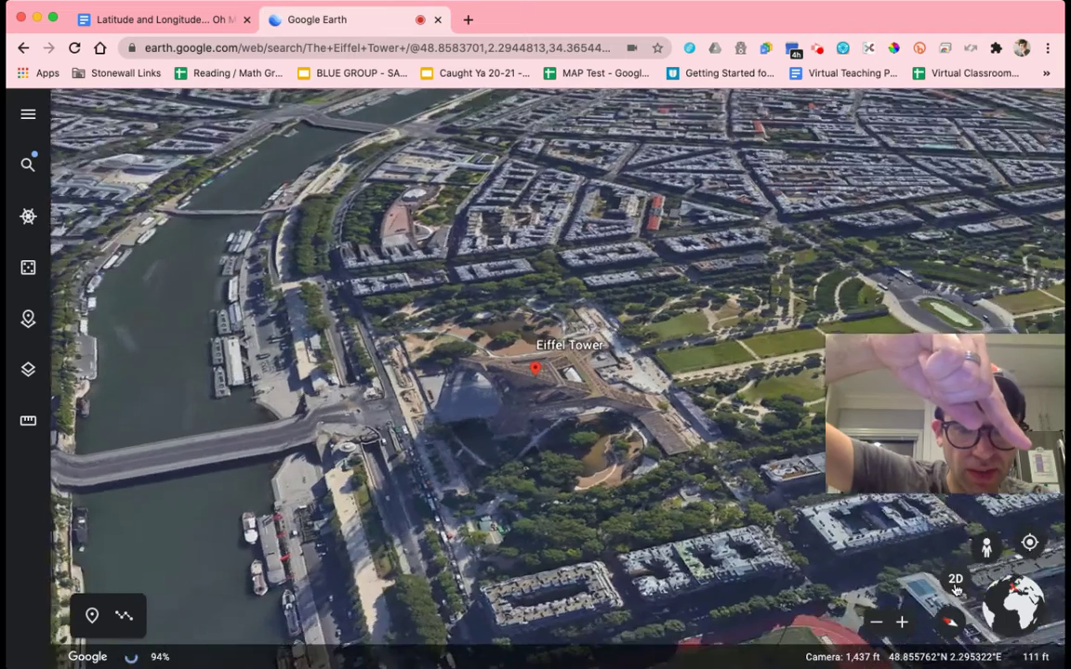
left_click(956, 582)
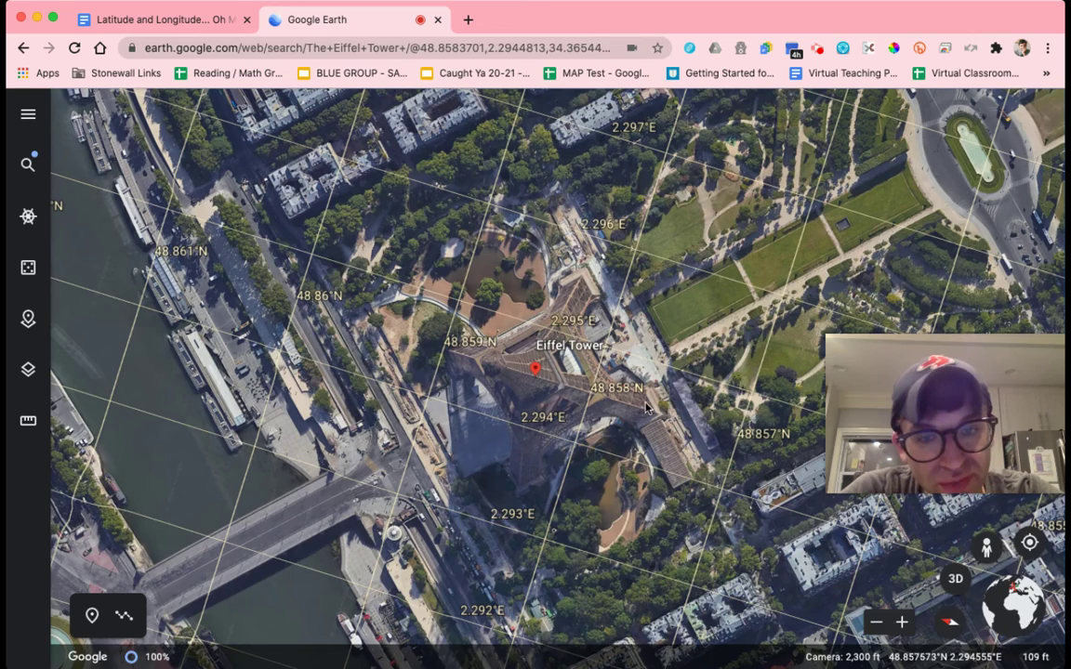
Step: Zoom in on the Eiffel Tower marker and examine the latitude and longitude gridlines around it
scroll(648, 408, "up", 5)
left_click_drag(581, 405, 627, 406)
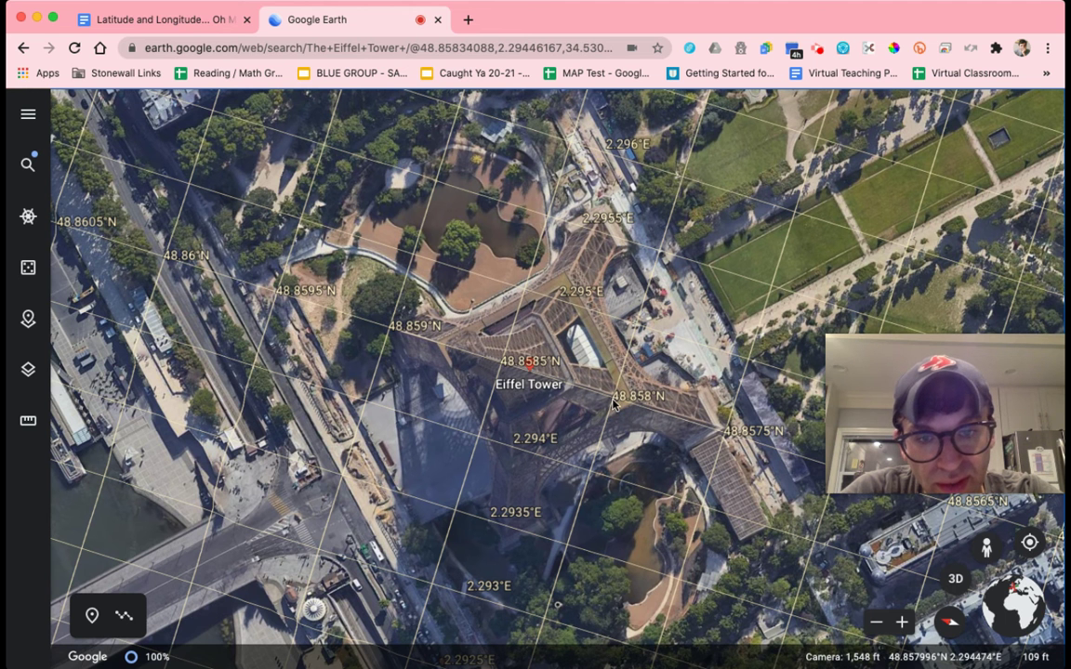
left_click_drag(530, 474, 638, 418)
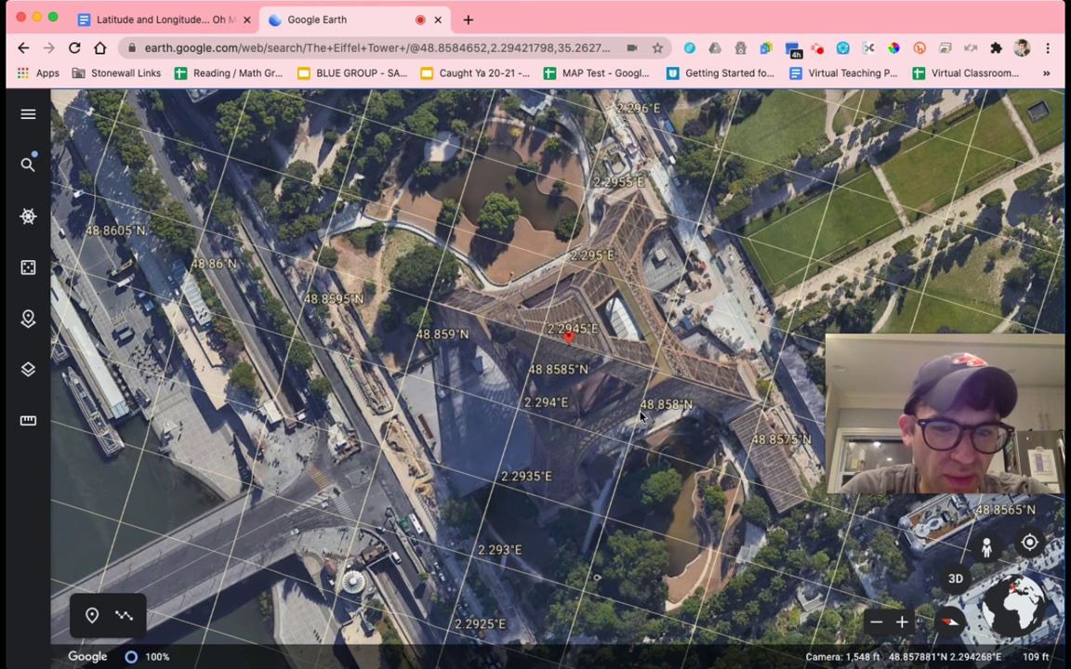
Step: Switch to the Google Docs assignment and enter the Eiffel Tower's latitude as "(48.86 degrees N," in its Absolute Location Coordinates cell
left_click(163, 20)
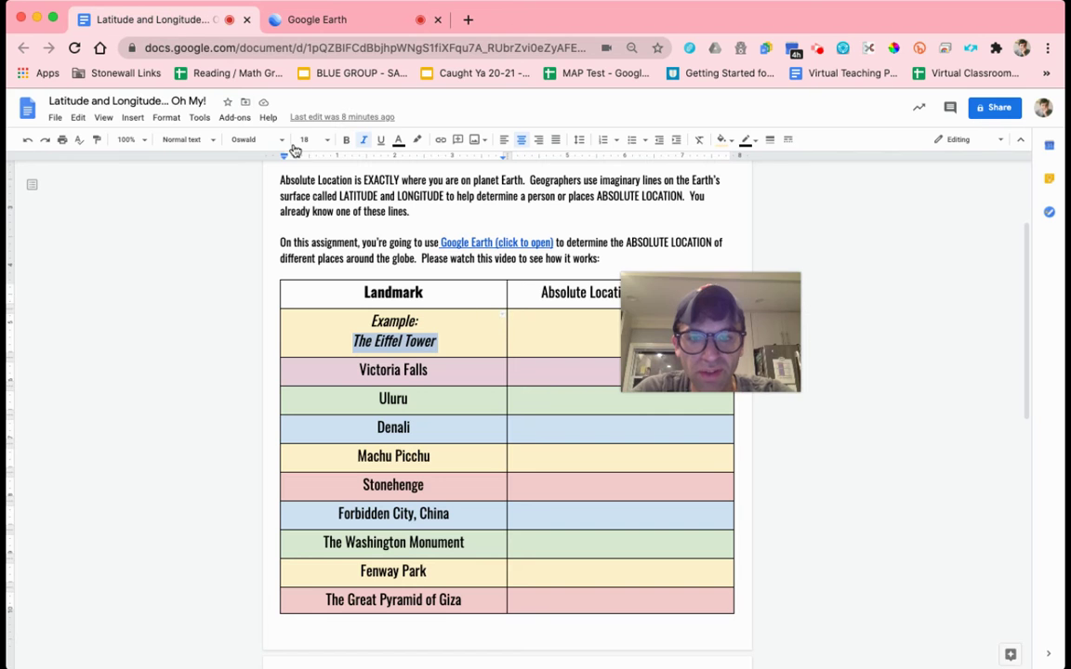
left_click(540, 327)
left_click_drag(654, 322, 870, 360)
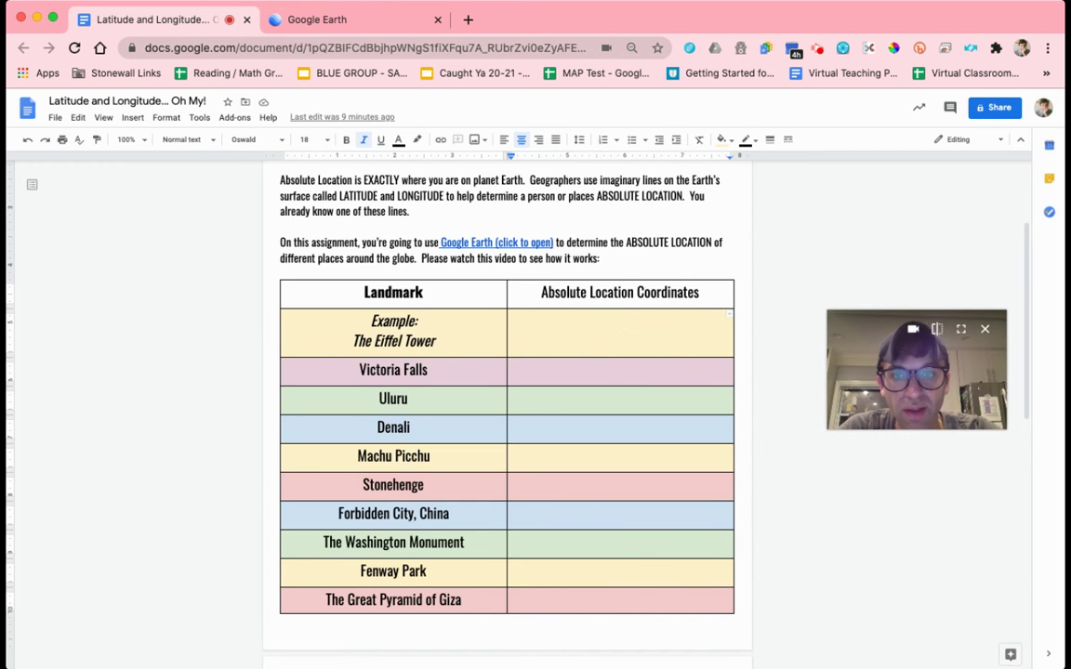
left_click(361, 27)
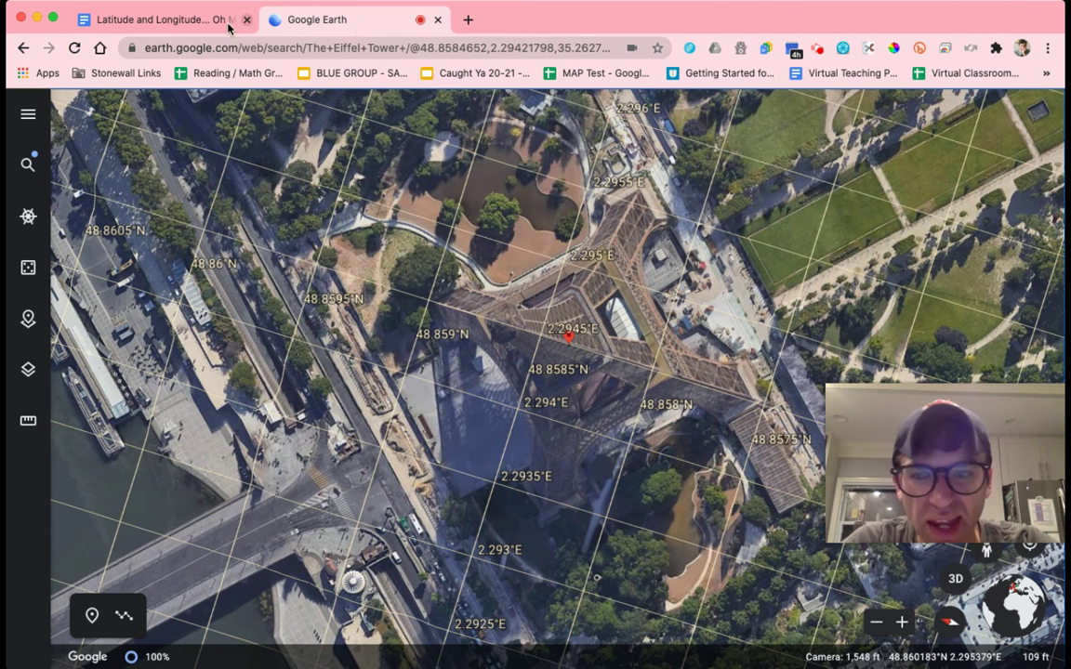
left_click(154, 16)
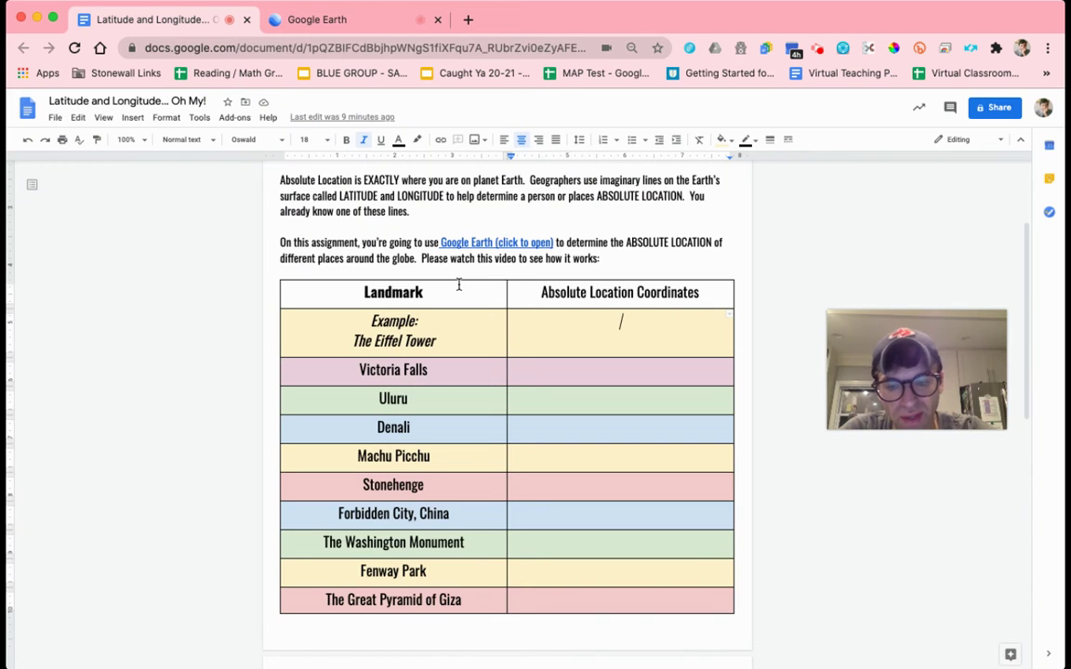
type("(")
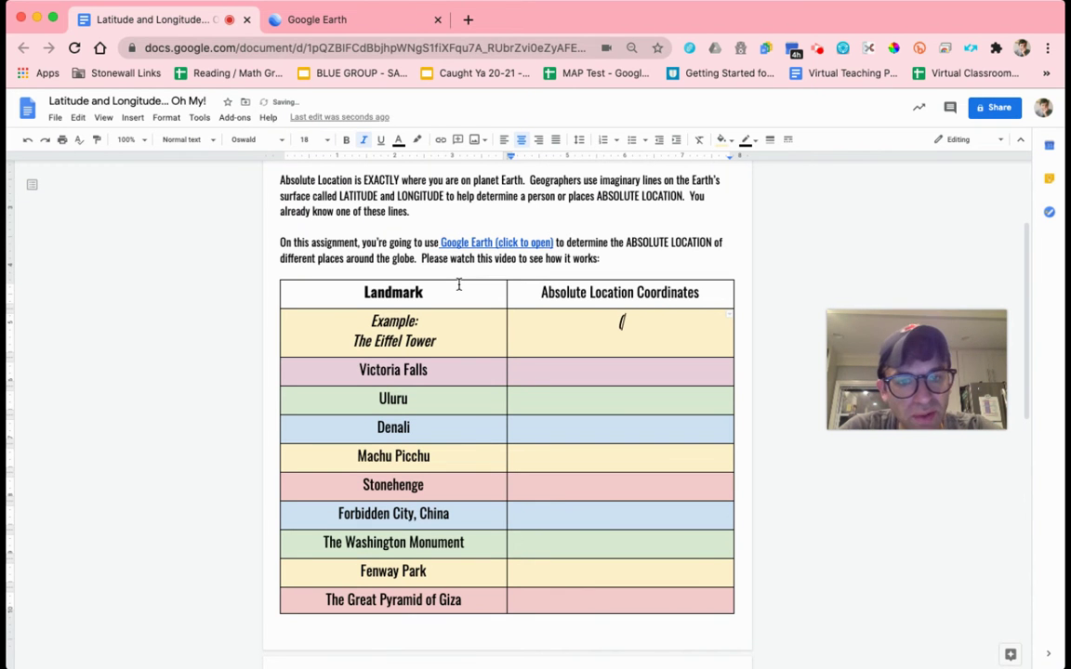
type("48")
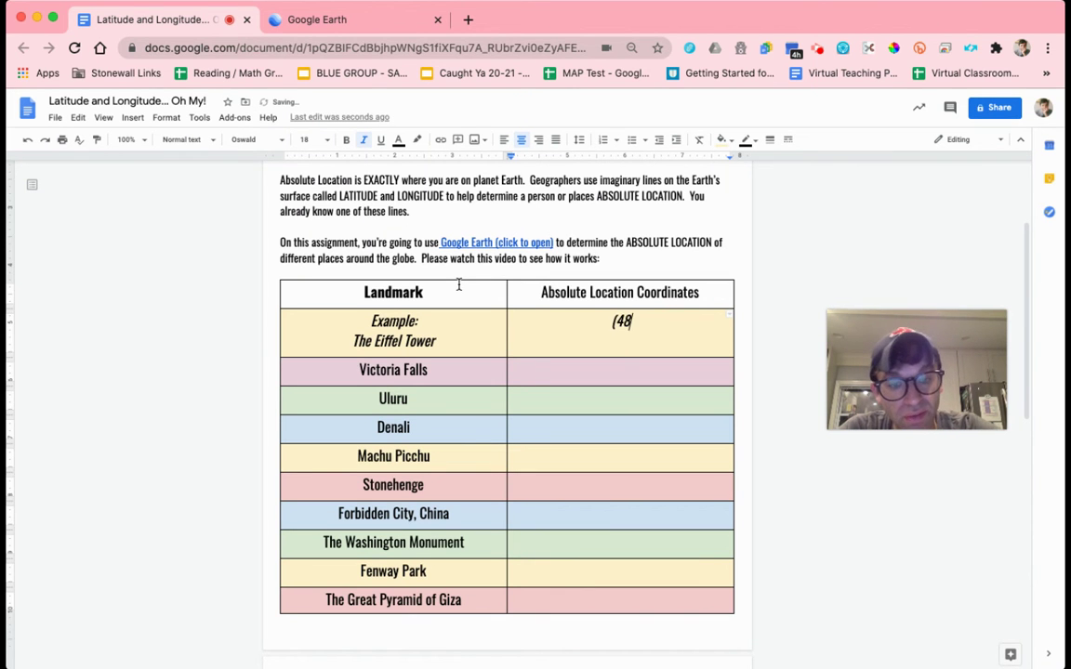
type(".86")
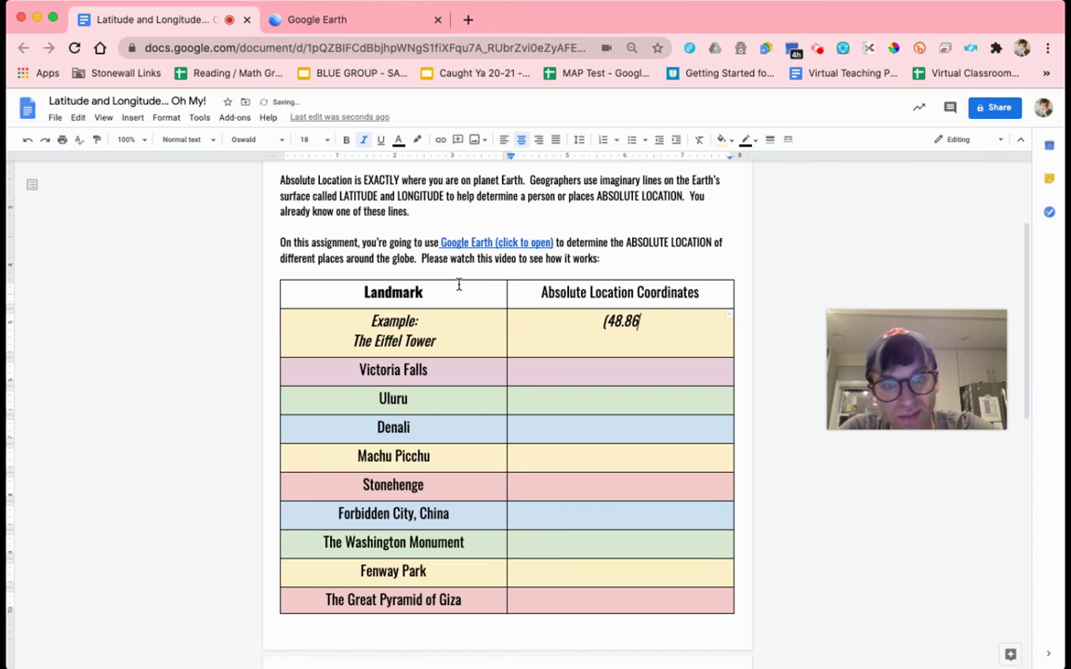
type(" degrees")
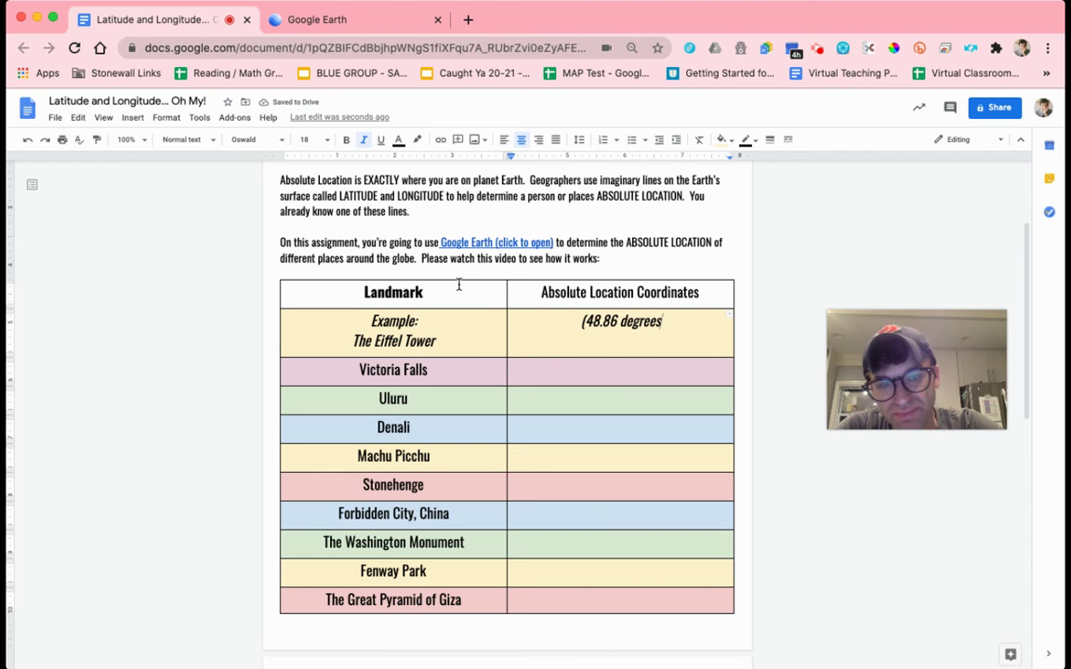
type("N,")
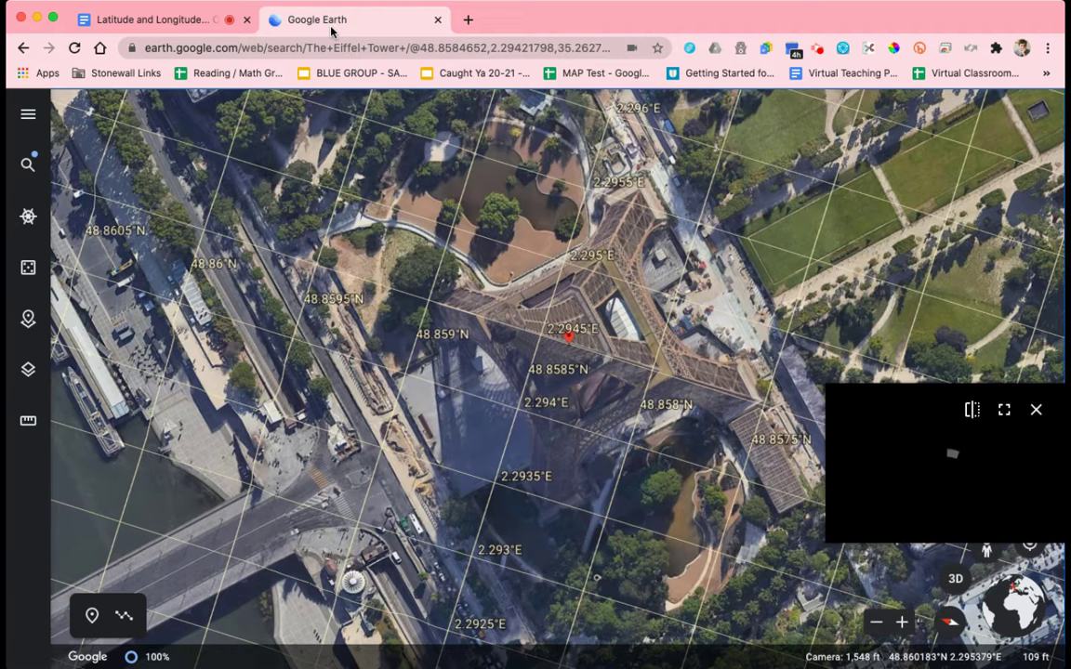
Step: Check the longitude in Google Earth and complete the Eiffel Tower coordinates in the document with "2.29 degrees E)"
left_click(316, 20)
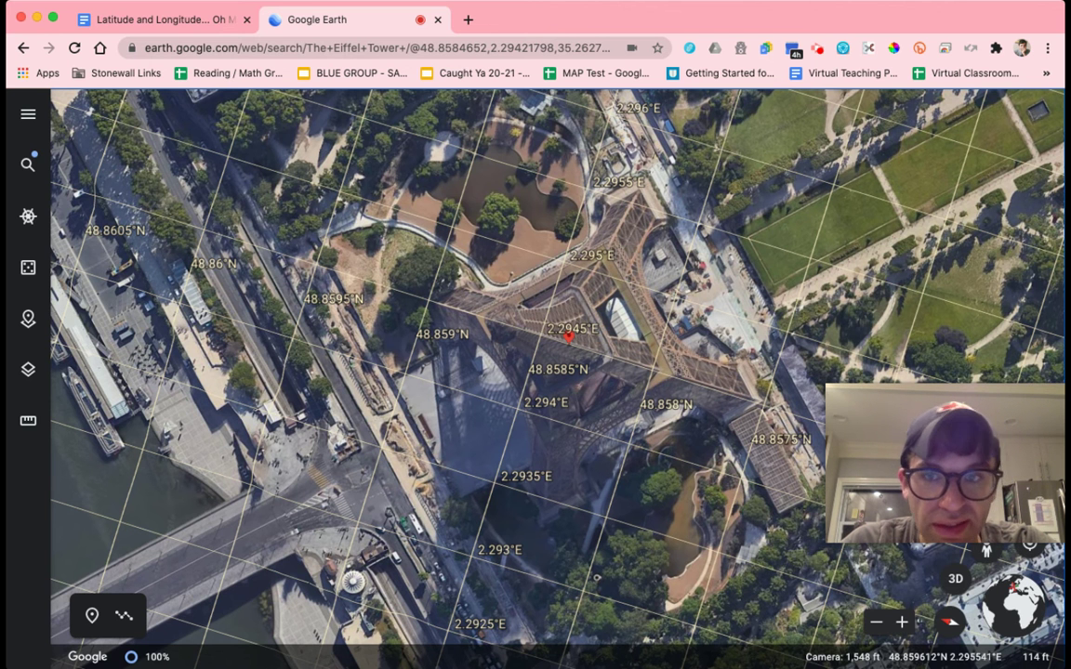
left_click(178, 16)
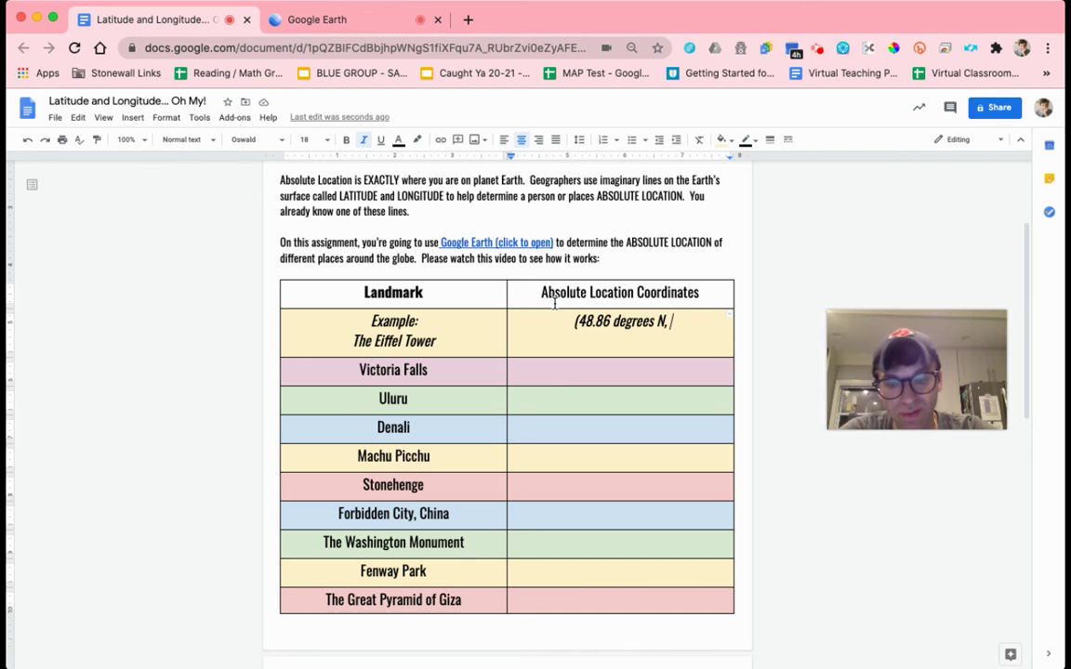
type("2.29")
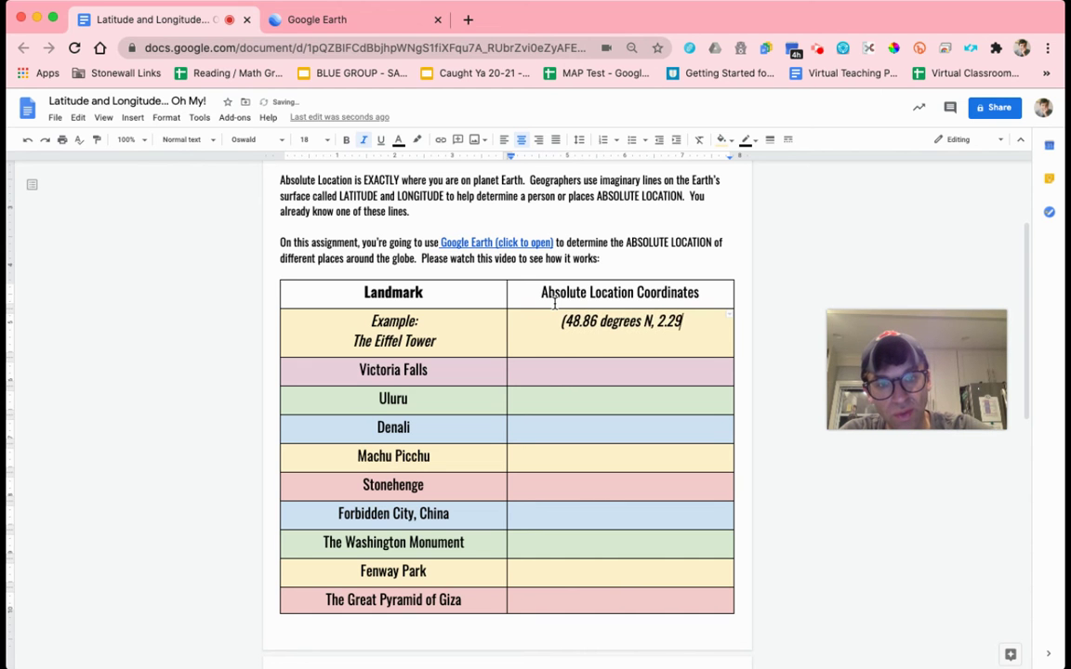
type(" degrees E")
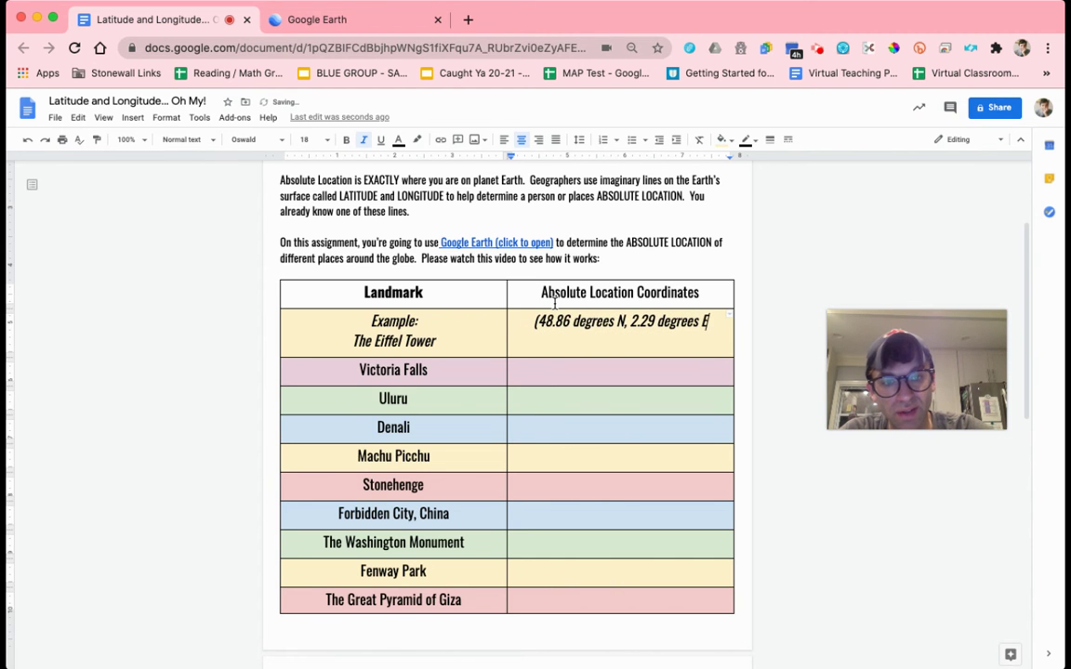
type(")")
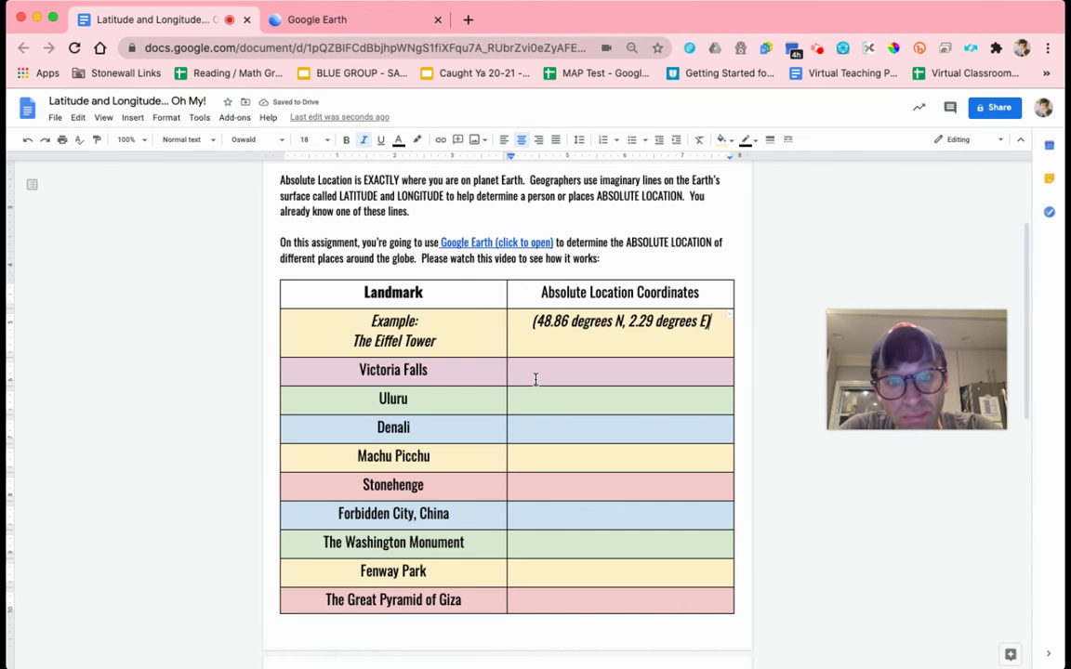
Step: Copy the degree symbol from the example coordinates on page 2 and replace both words "degrees" in the Eiffel Tower cell with it
scroll(539, 363, "down", 5)
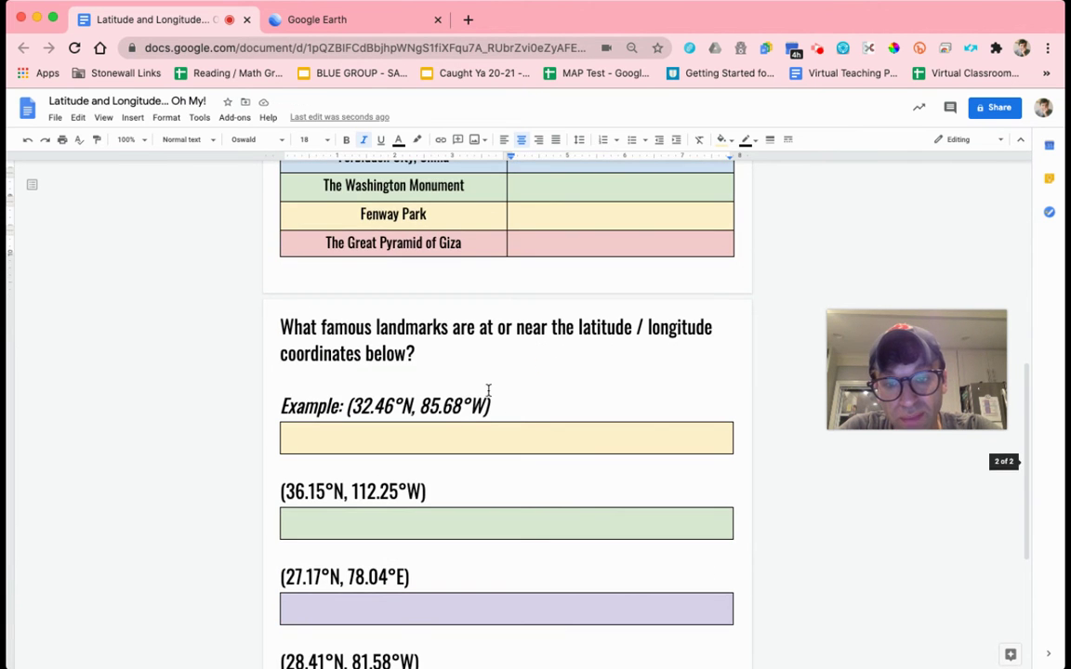
left_click_drag(469, 401, 463, 402)
key("super+c")
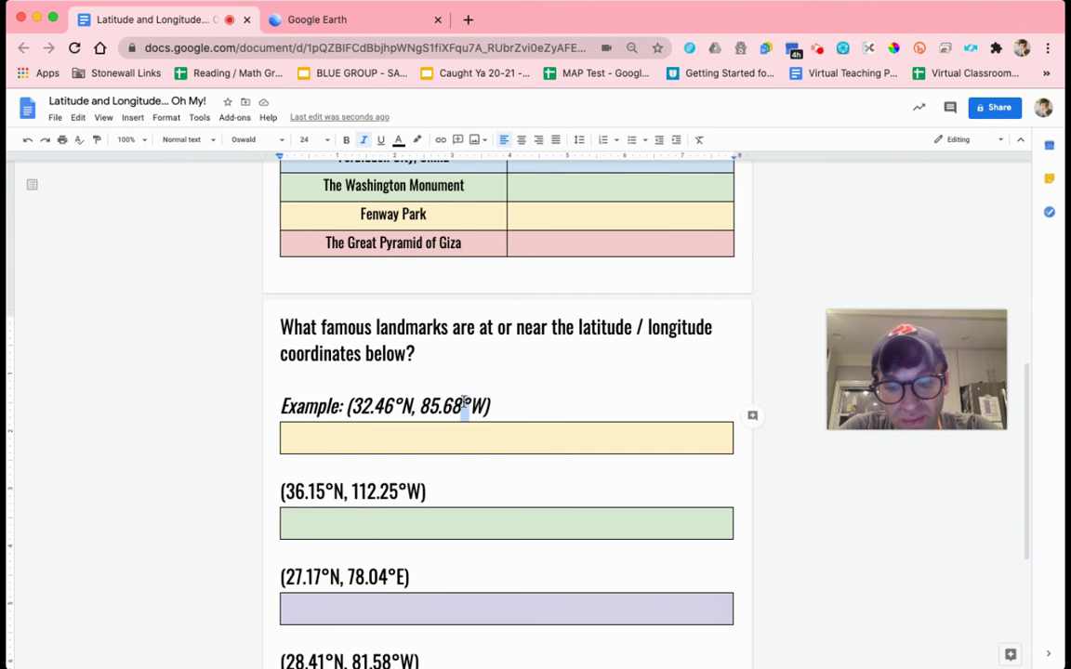
scroll(463, 402, "up", 4)
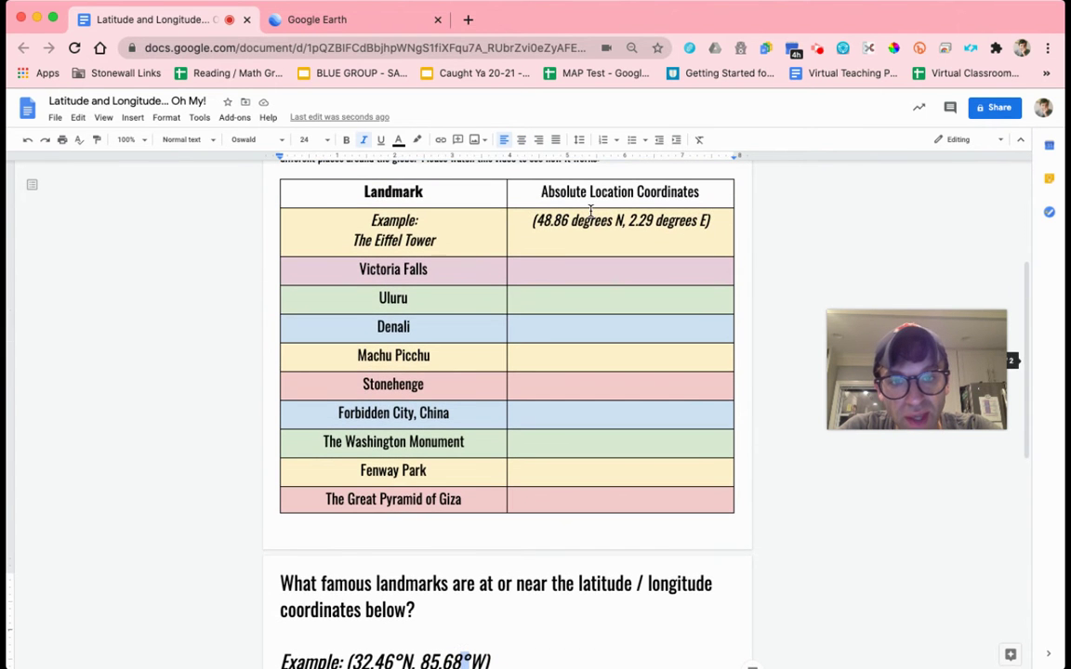
double_click(589, 220)
key("super+v")
double_click(658, 225)
key("super+v")
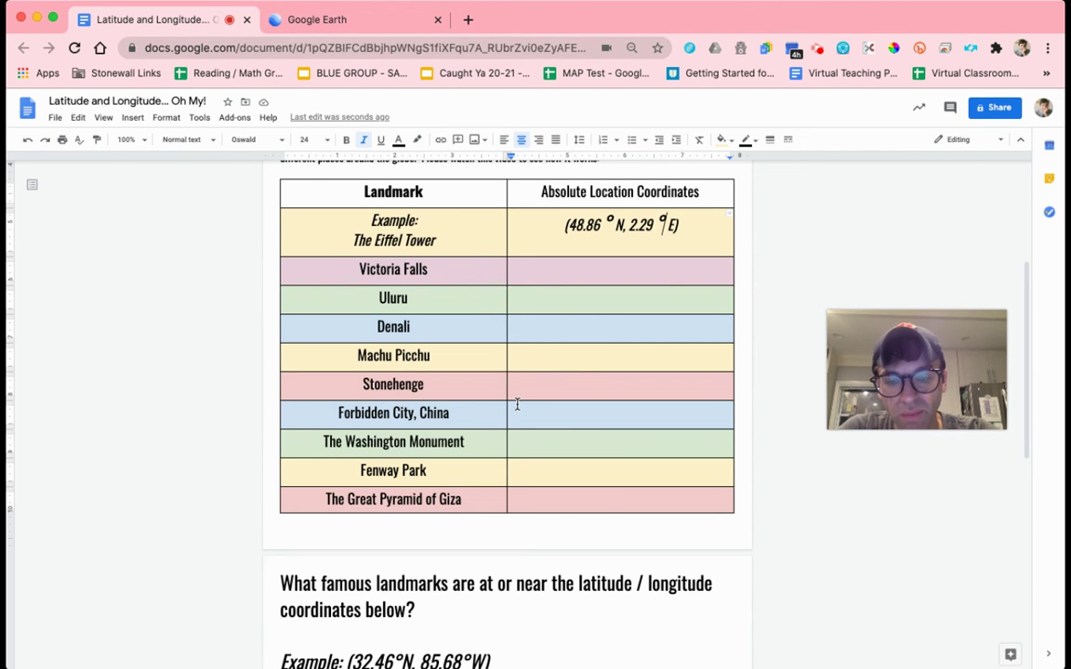
Step: Look through the second-page questions asking which famous landmarks are at or near the listed coordinates
scroll(517, 404, "down", 5)
scroll(517, 403, "down", 3)
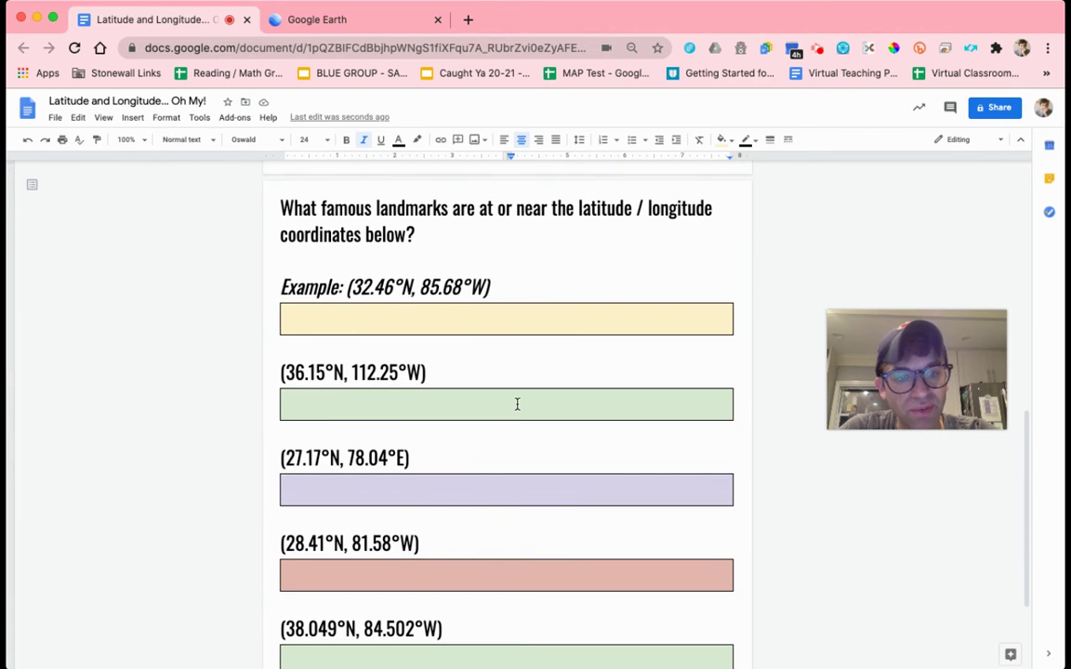
scroll(517, 404, "down", 2)
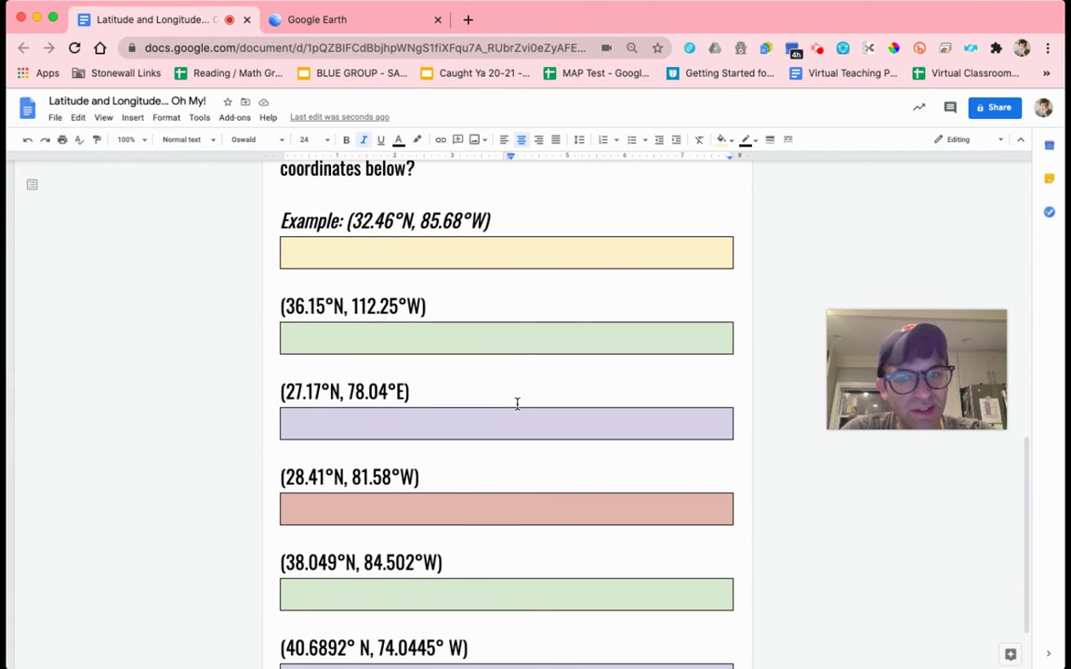
Step: Switch to Google Earth and zoom out from the Eiffel Tower until the whole globe is in view
left_click(319, 18)
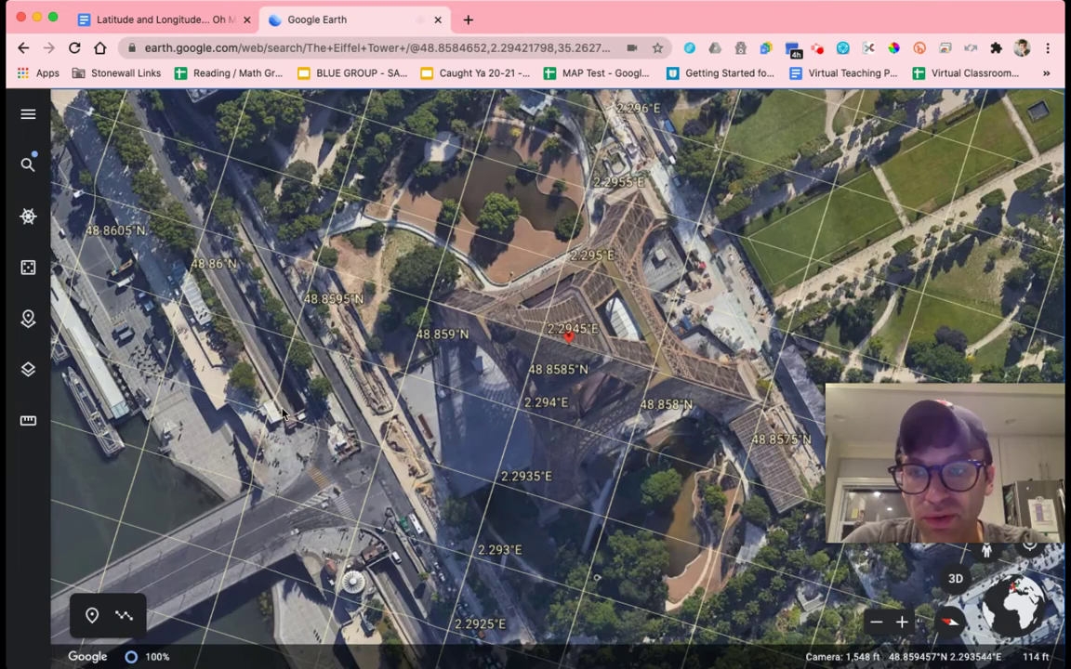
scroll(424, 502, "down", 3)
scroll(424, 502, "down", 5)
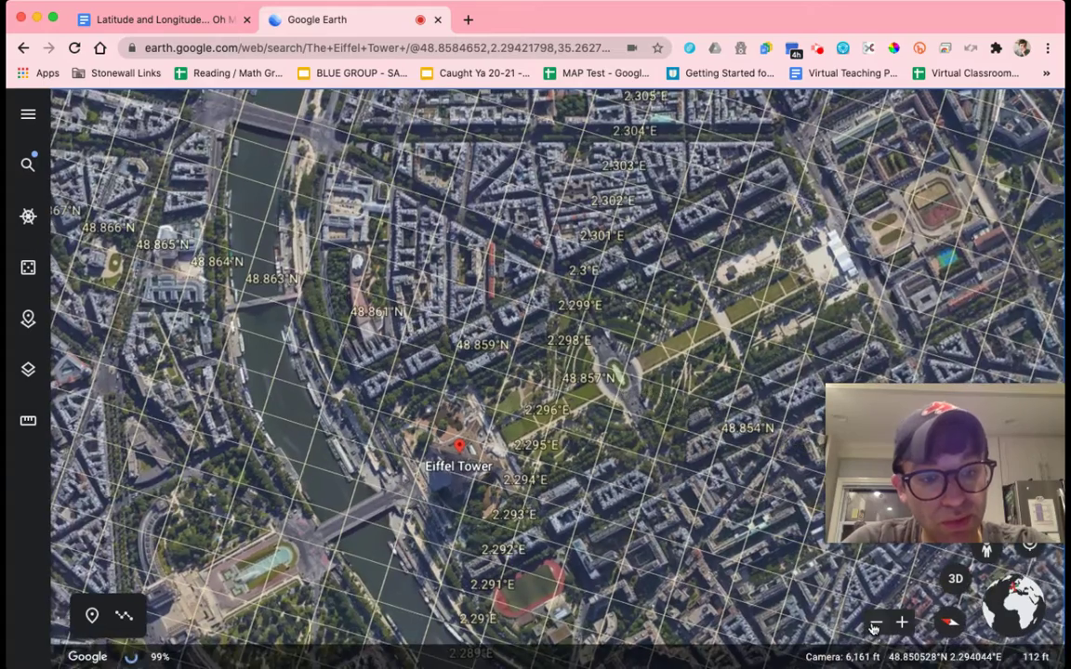
left_click(874, 628)
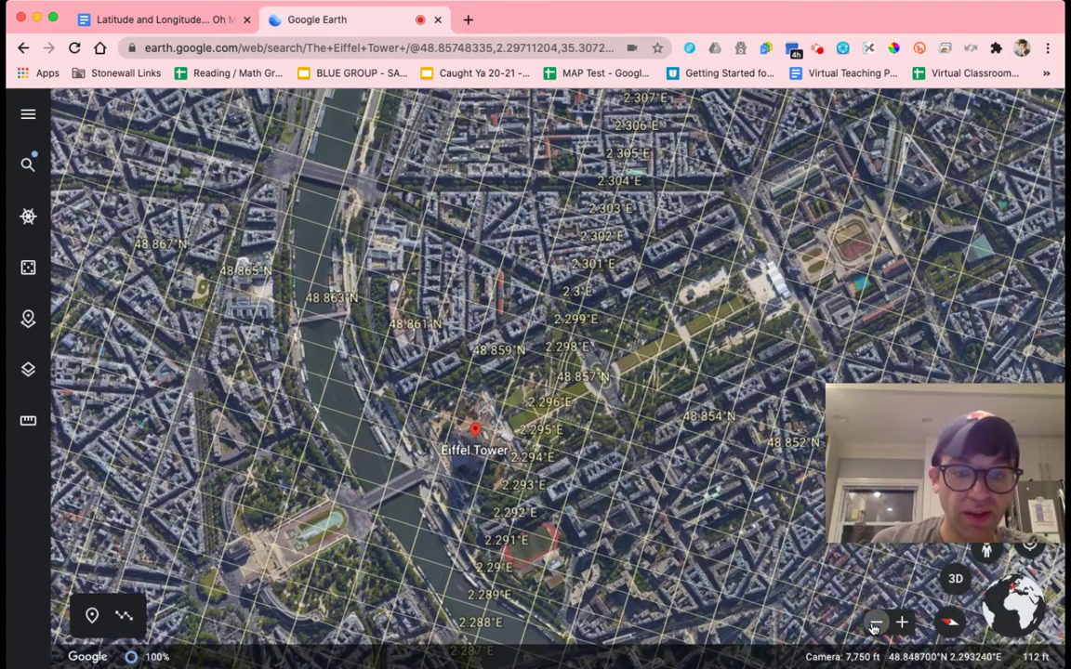
left_click(874, 623)
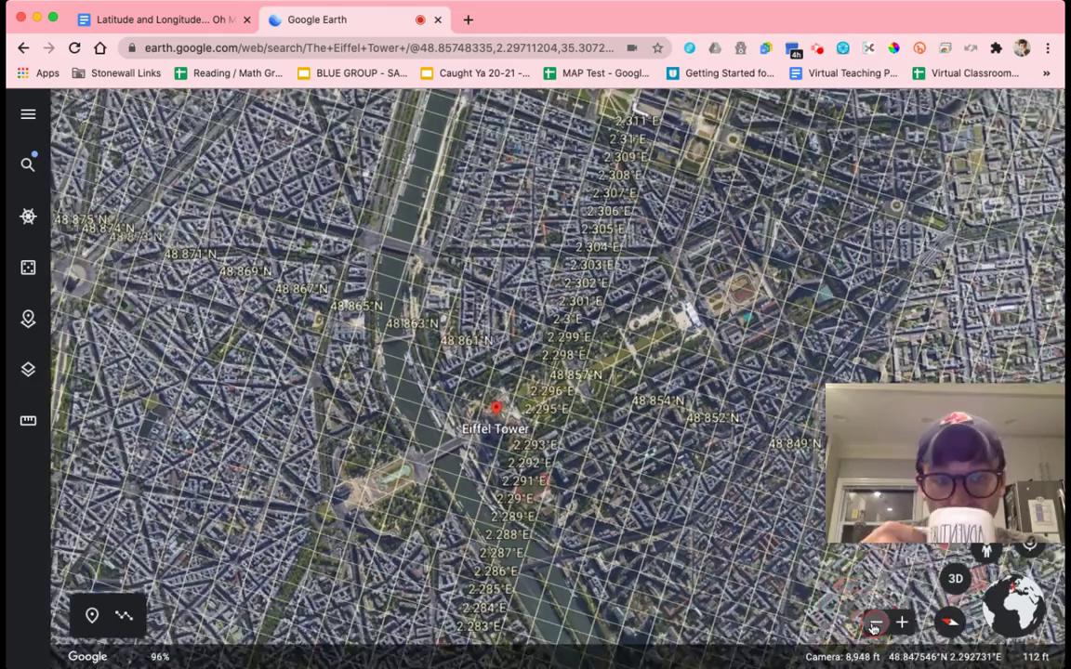
left_click(873, 622)
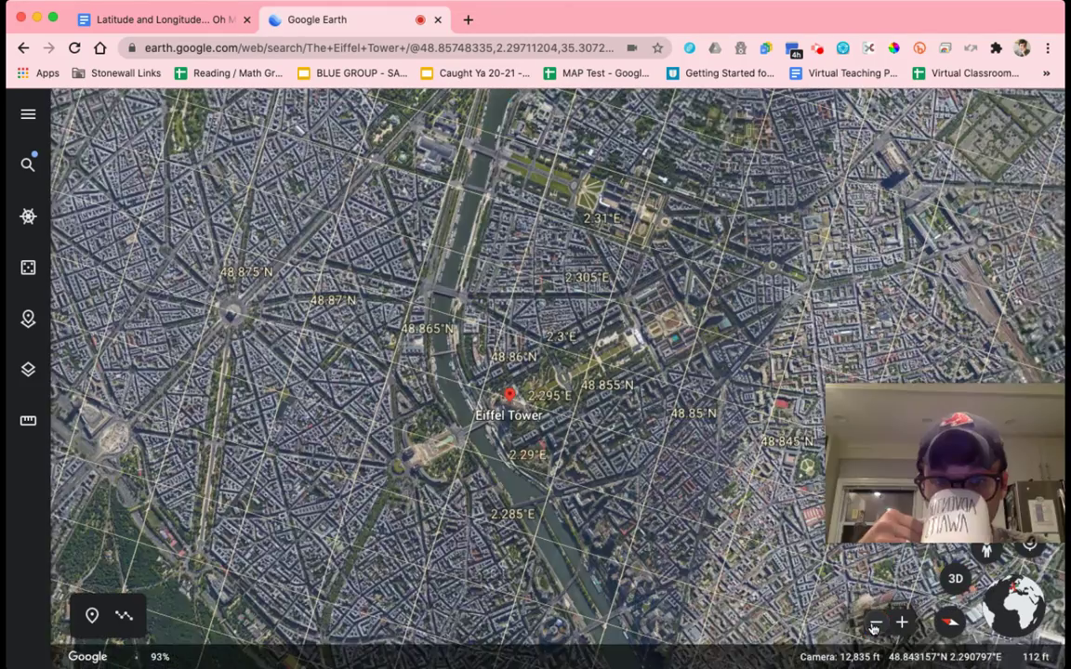
left_click(872, 623)
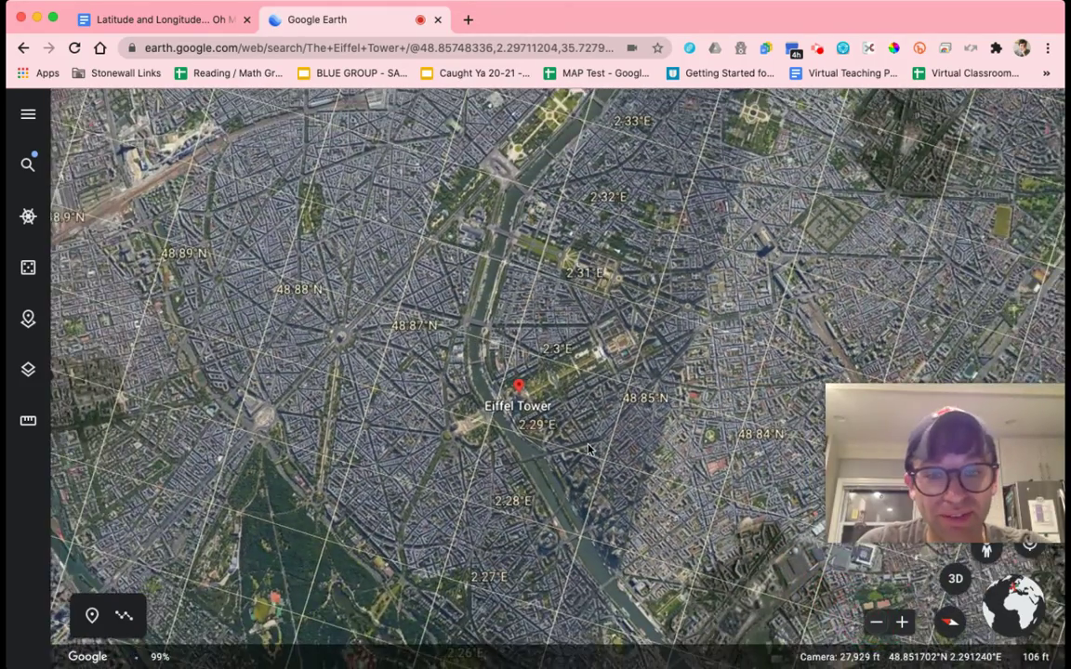
scroll(589, 450, "down", 3)
scroll(588, 450, "down", 2)
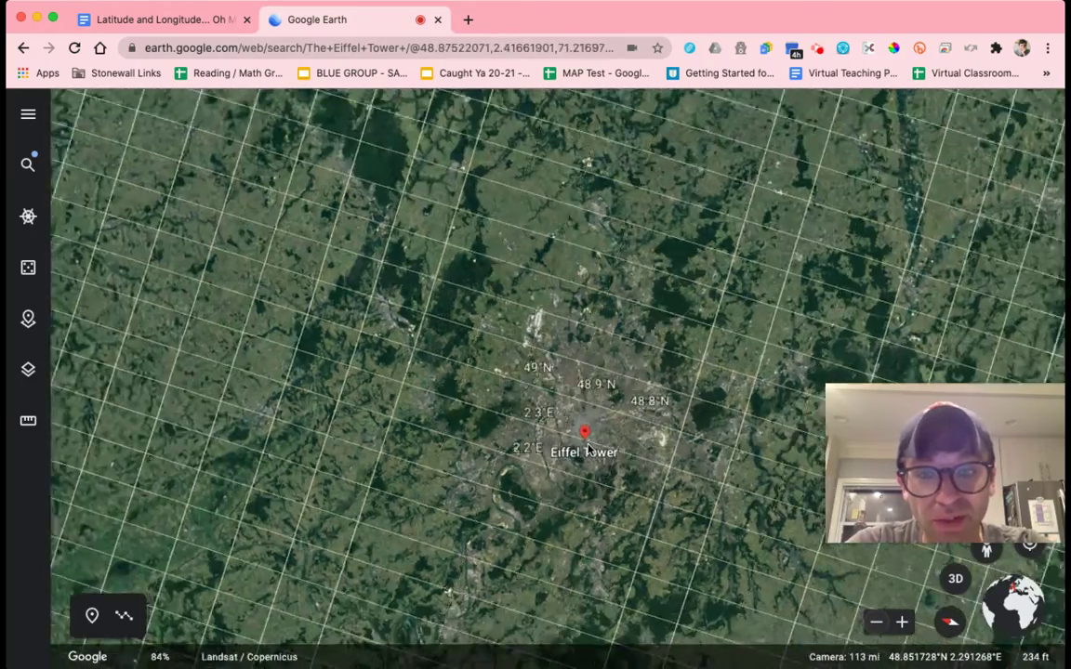
scroll(587, 450, "down", 8)
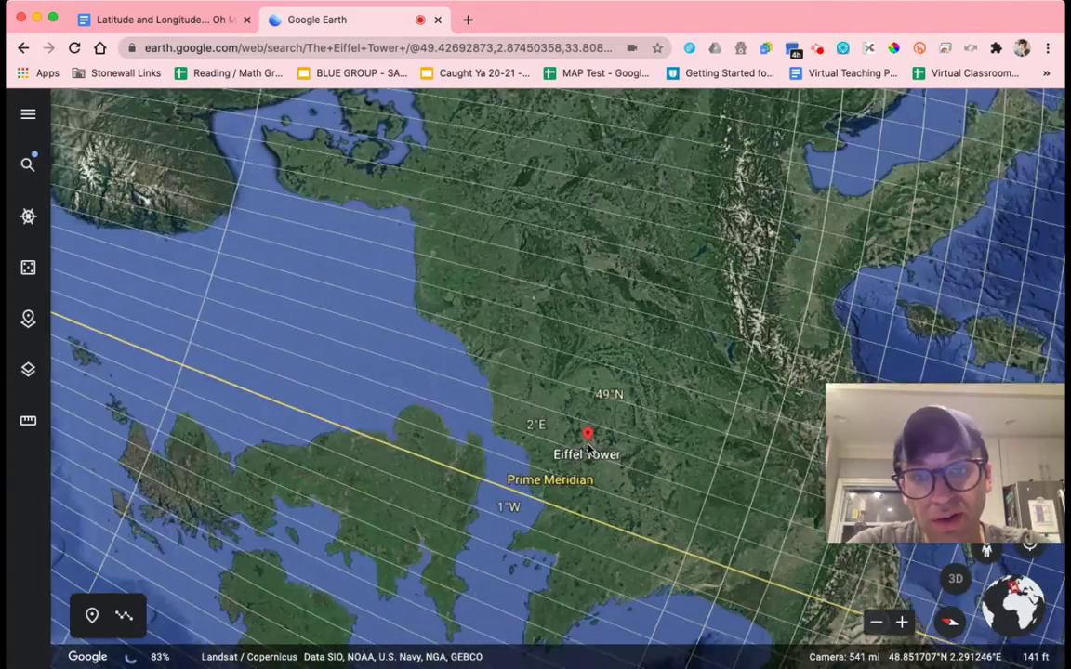
scroll(588, 450, "down", 8)
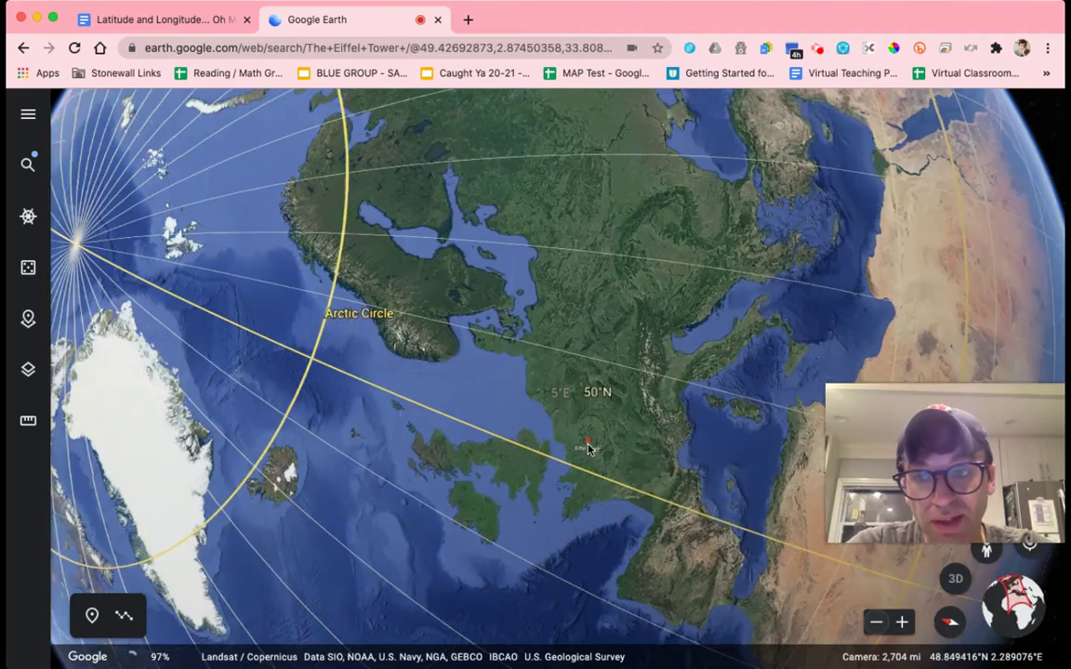
scroll(588, 450, "down", 6)
Step: Reset the globe's orientation to north up and rotate it to center on the Atlantic Ocean between the Americas and Africa
left_click_drag(601, 527, 488, 422)
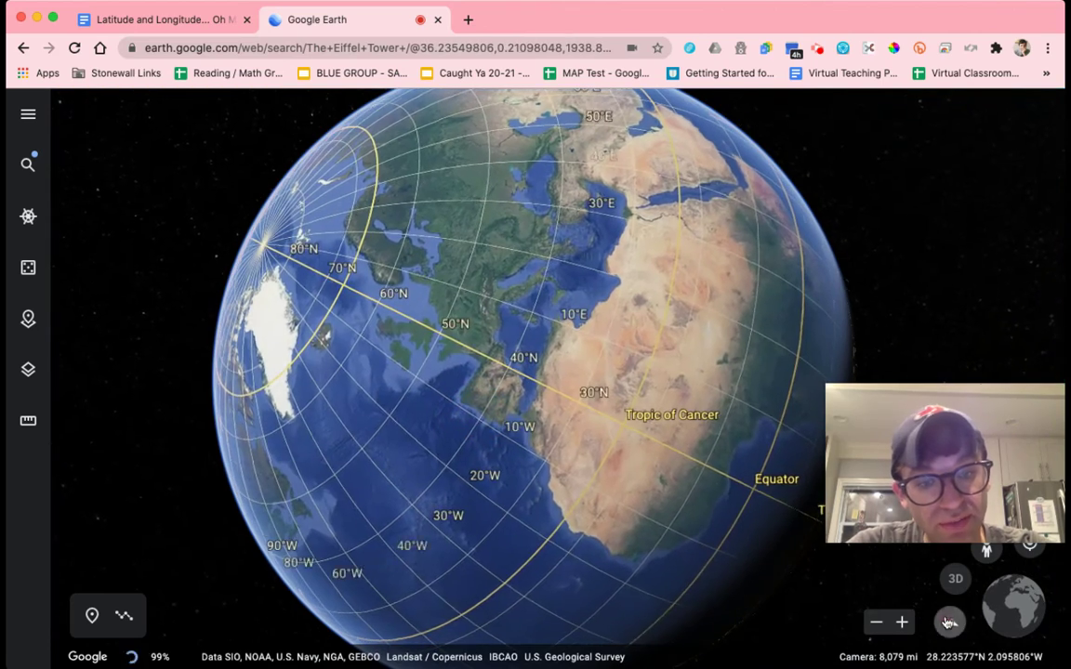
left_click(949, 622)
left_click_drag(566, 562, 771, 437)
Step: Highlight the example coordinates (32.46°N, 85.68°W) in the document and return to Google Earth to compare them with the gridlines
left_click(154, 23)
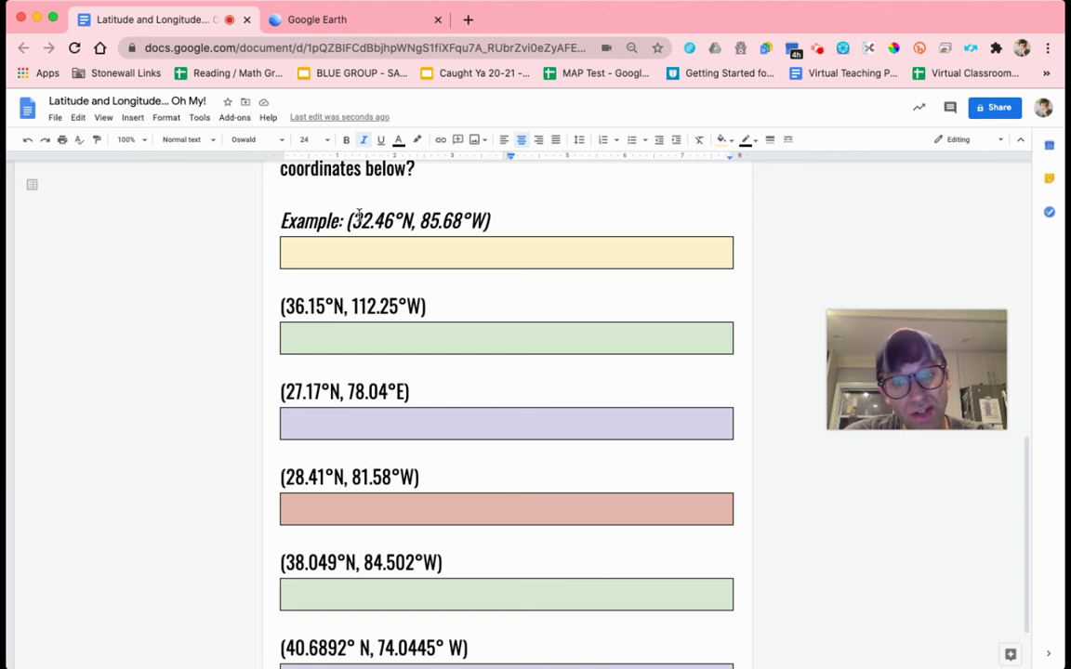
left_click_drag(349, 220, 504, 229)
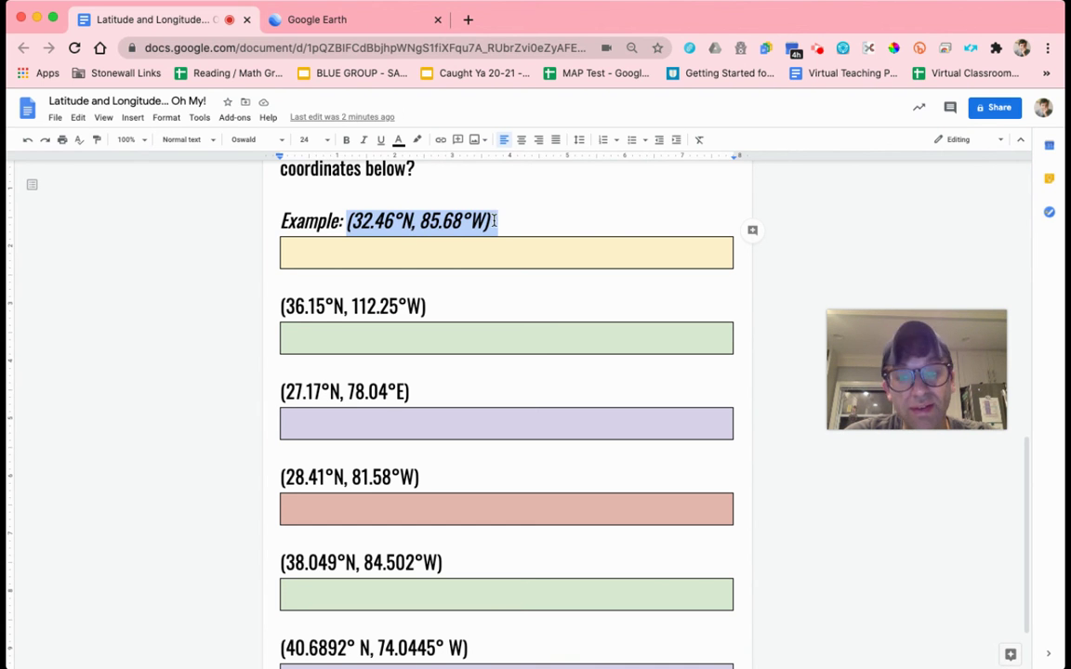
left_click(304, 26)
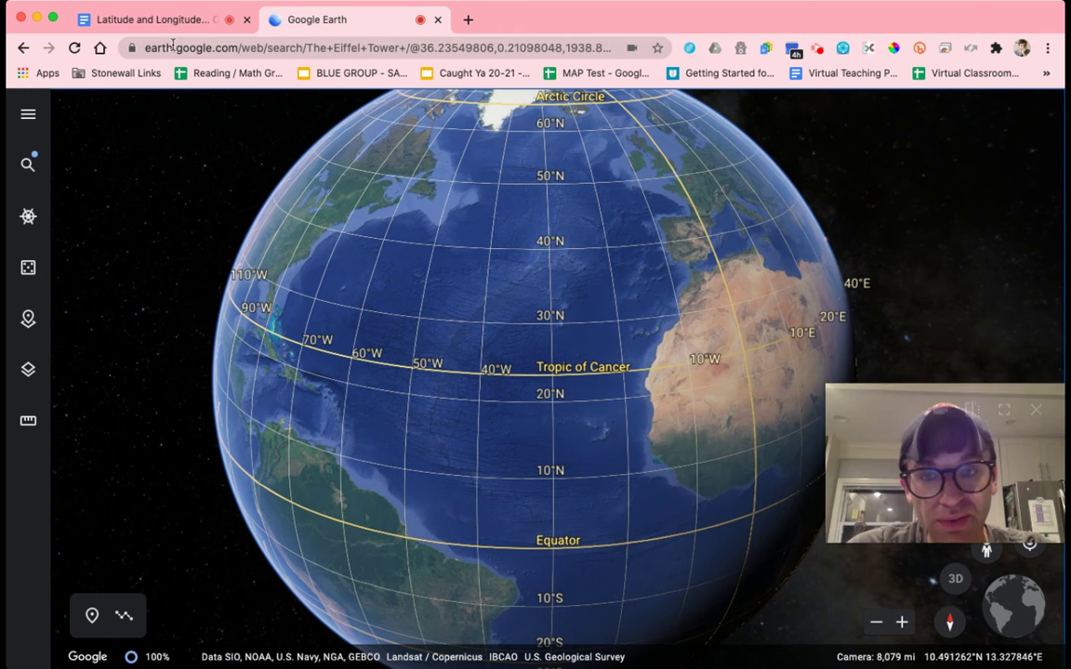
left_click(158, 19)
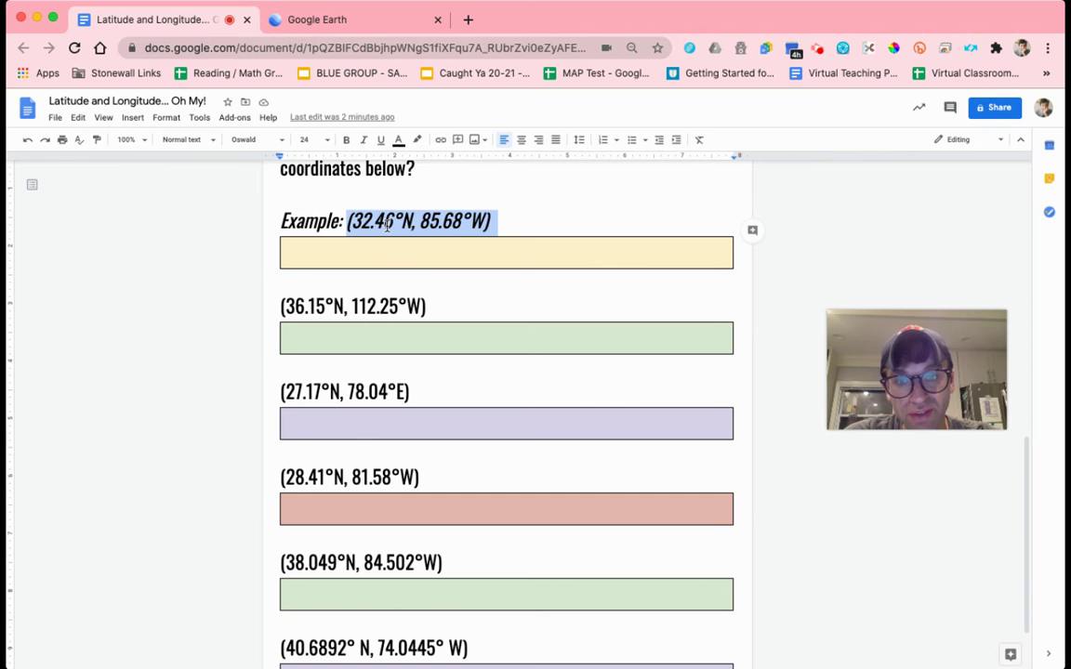
left_click(353, 19)
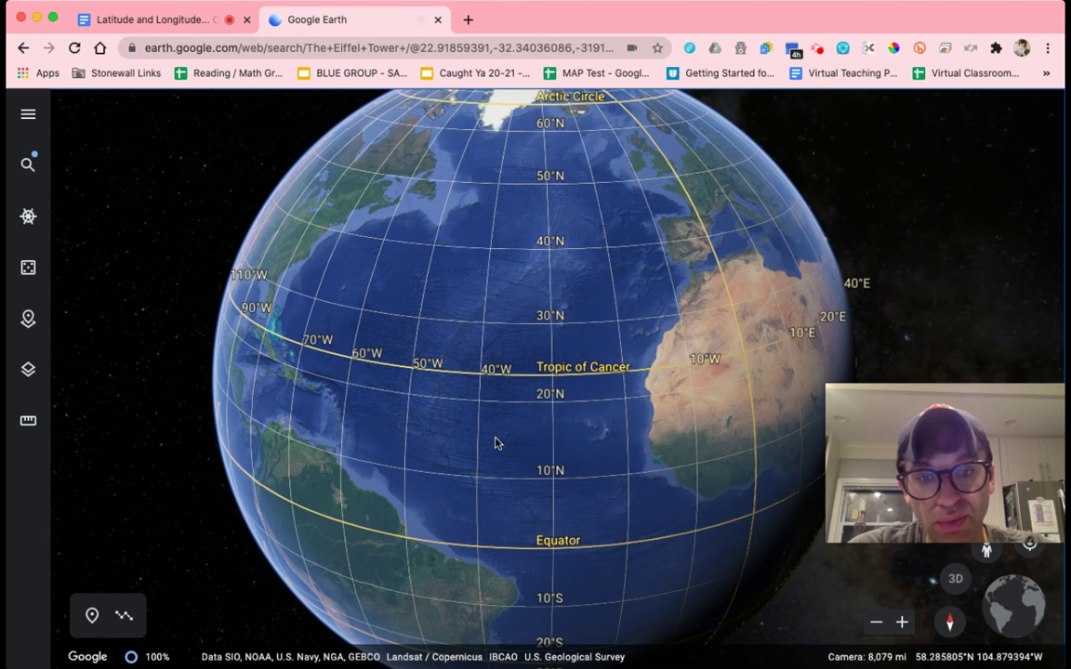
Step: Rotate the globe north and south to compare the latitude lines above and below the equator
left_click(513, 506)
left_click_drag(523, 494, 526, 466)
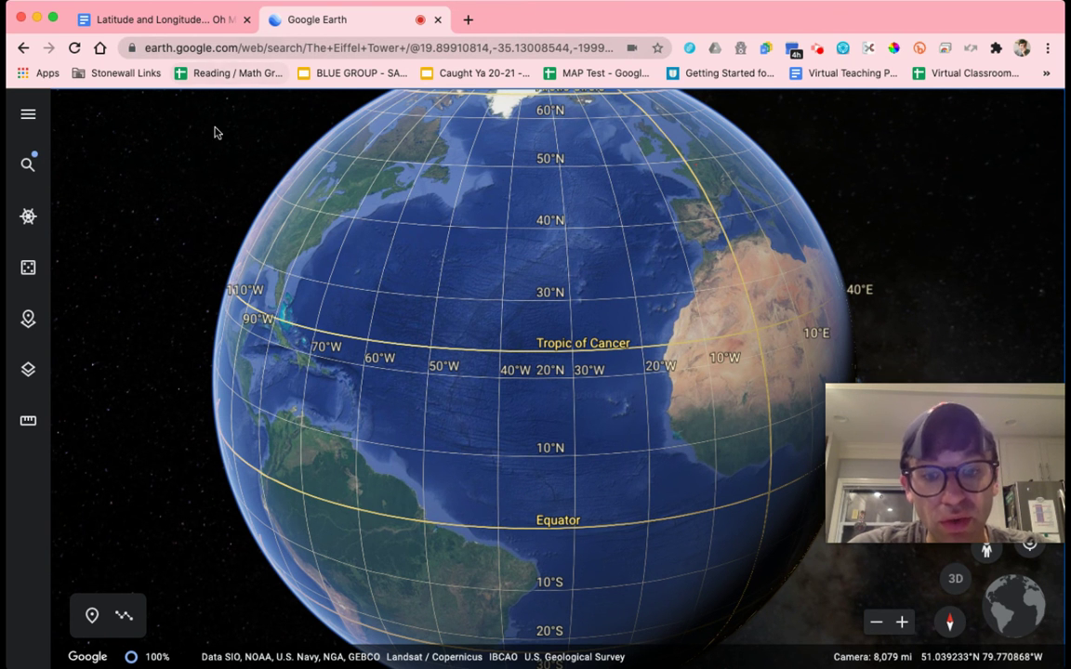
left_click_drag(560, 525, 566, 490)
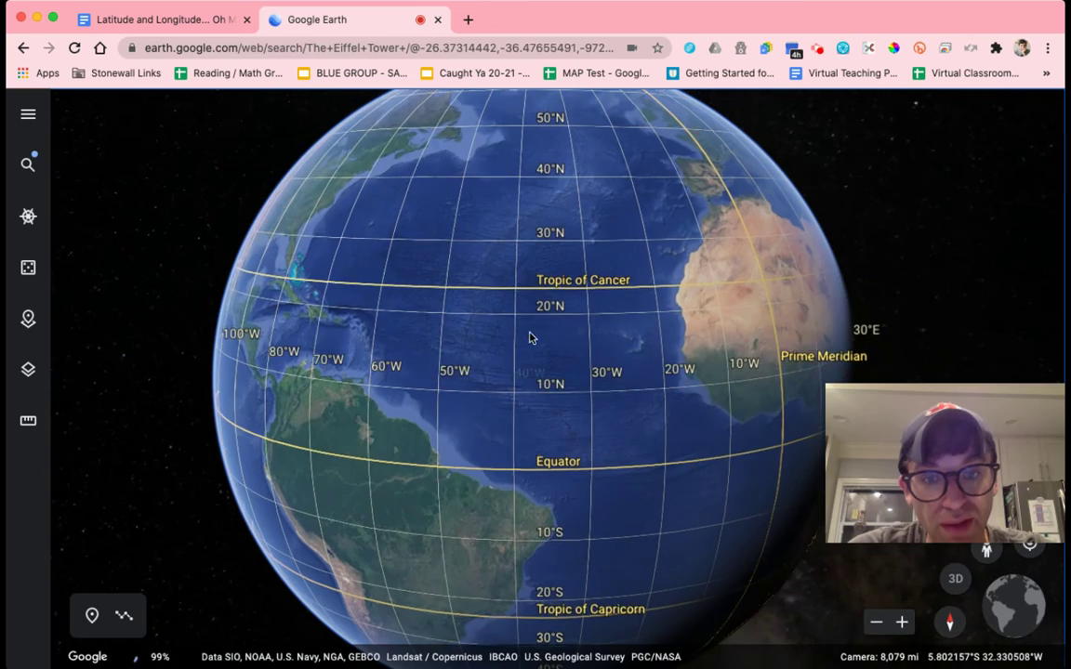
left_click_drag(562, 244, 525, 316)
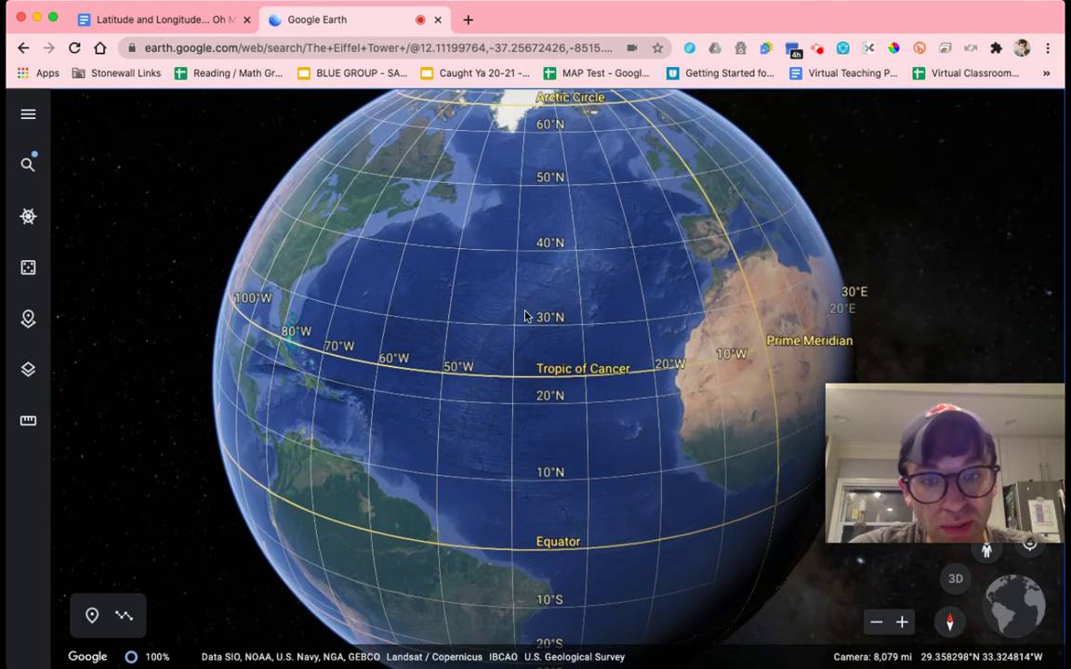
Step: Rotate the globe across the longitude lines to Europe and Africa, and bring it back west to the Americas
left_click_drag(306, 298, 627, 311)
left_click_drag(502, 323, 220, 321)
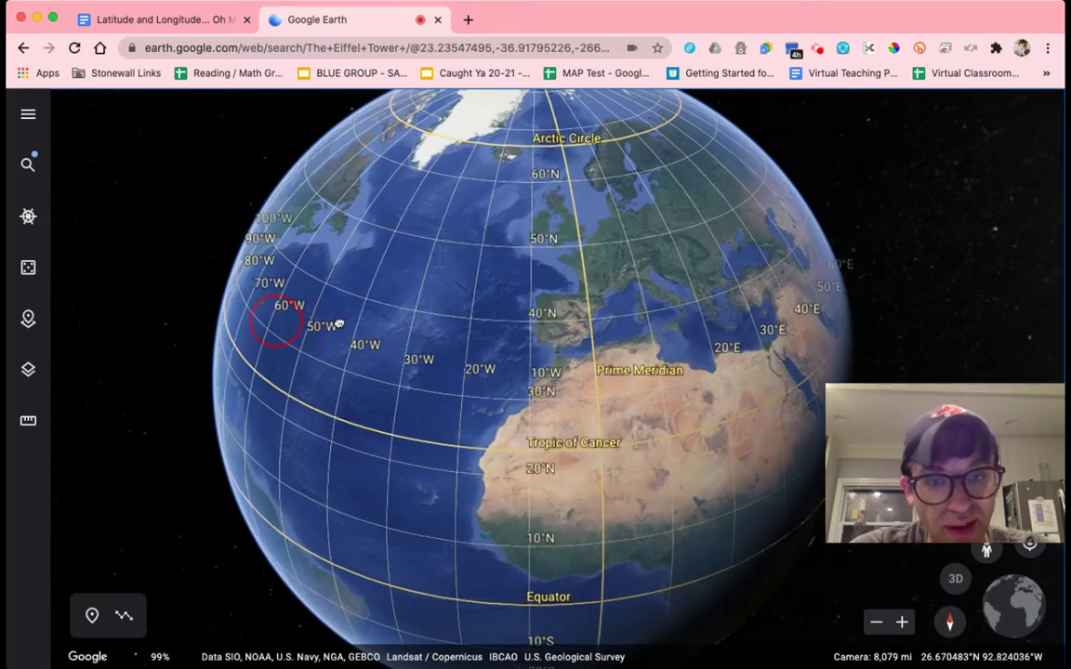
left_click(490, 359)
left_click_drag(429, 401, 781, 289)
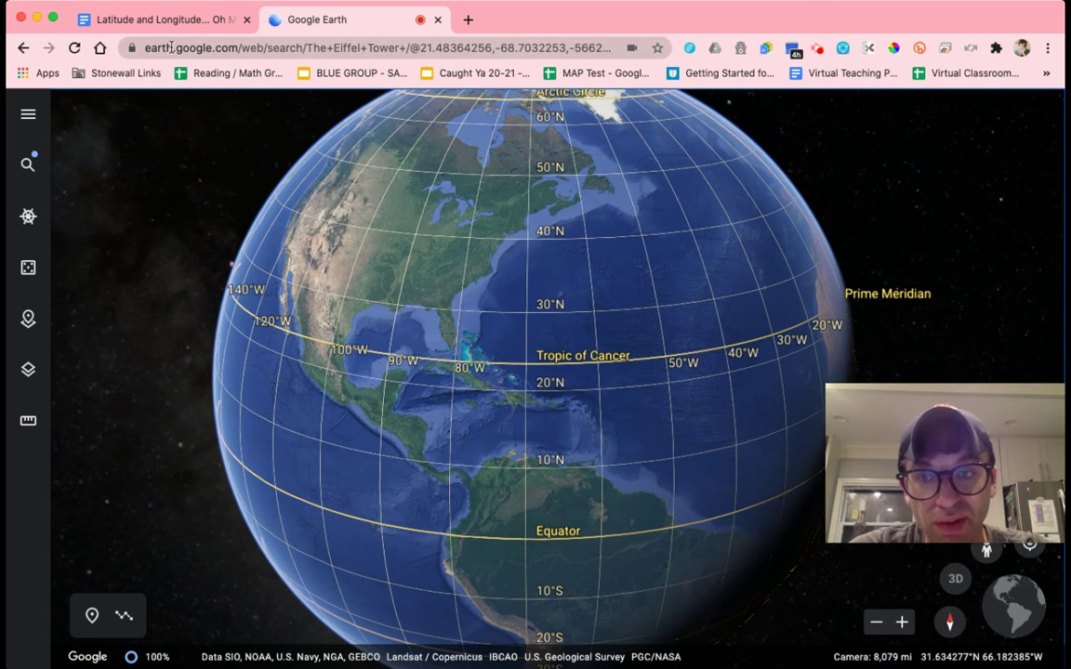
Step: Highlight the longitude 85.68°W in the document's example coordinates and return to Google Earth
left_click(152, 19)
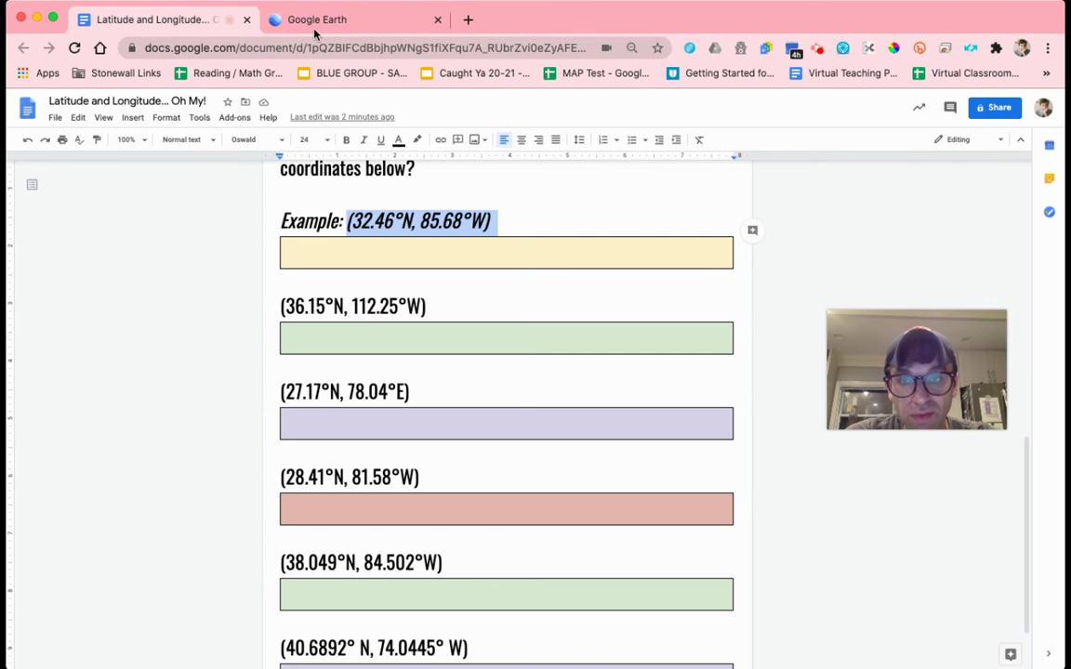
left_click(419, 220)
left_click_drag(428, 221, 478, 221)
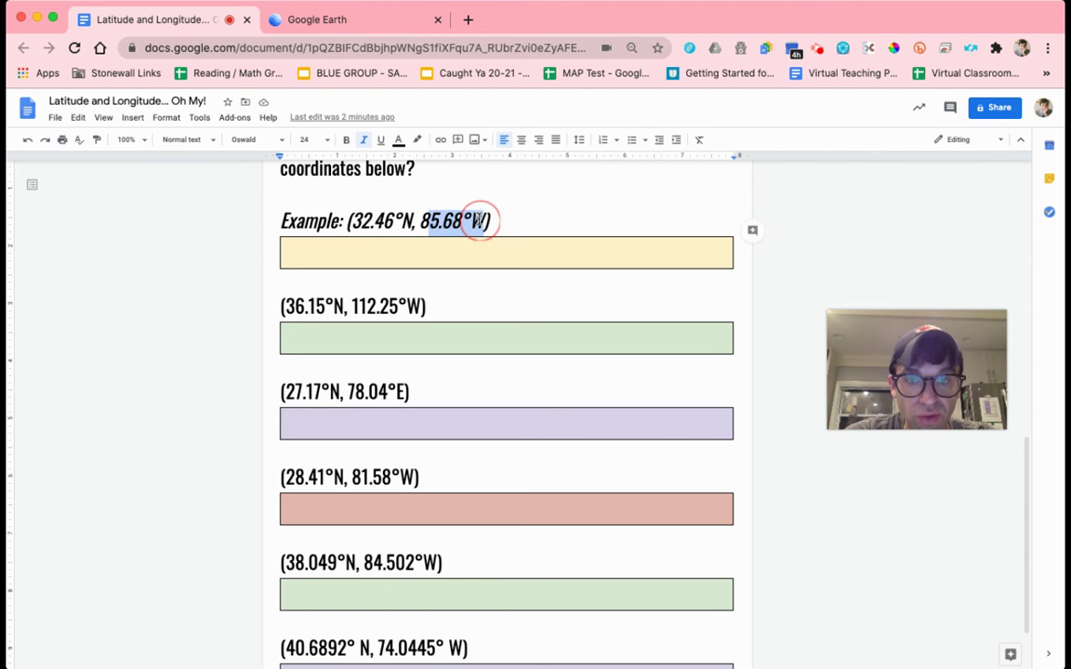
left_click(512, 220)
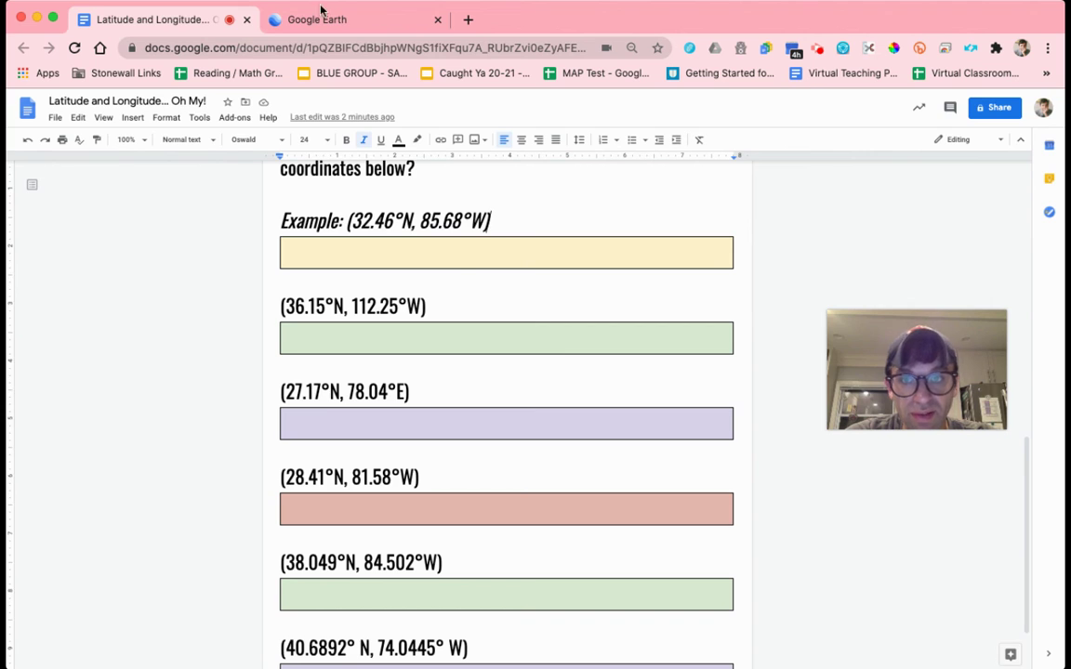
left_click(321, 11)
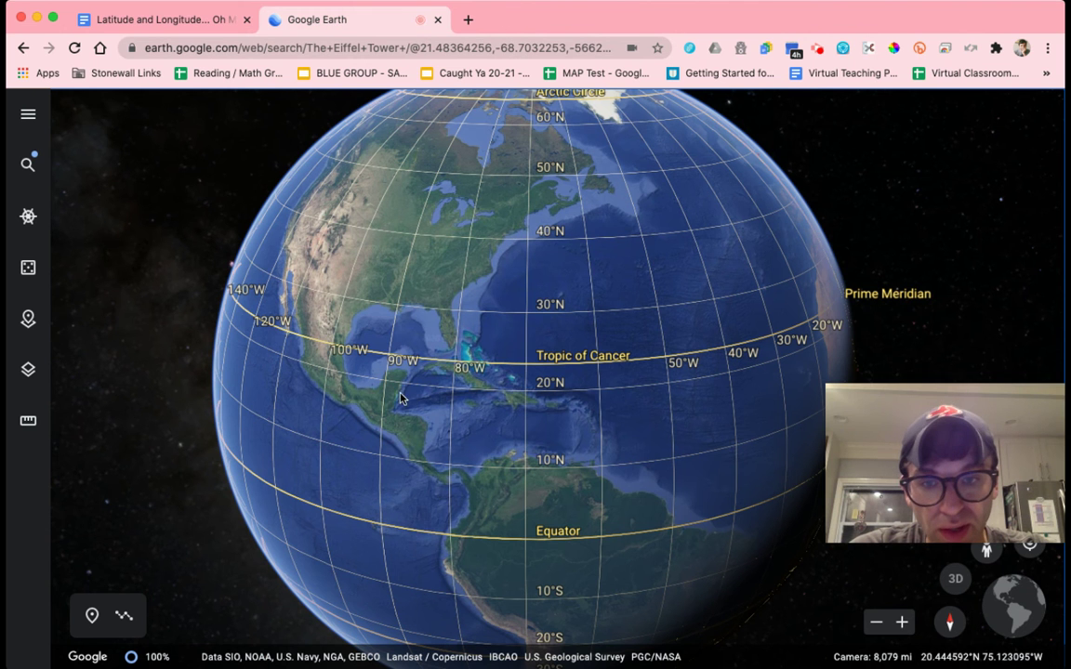
Step: Zoom in on the southeastern United States around the crossing of 32°N and 85°W
left_click_drag(430, 394, 382, 414)
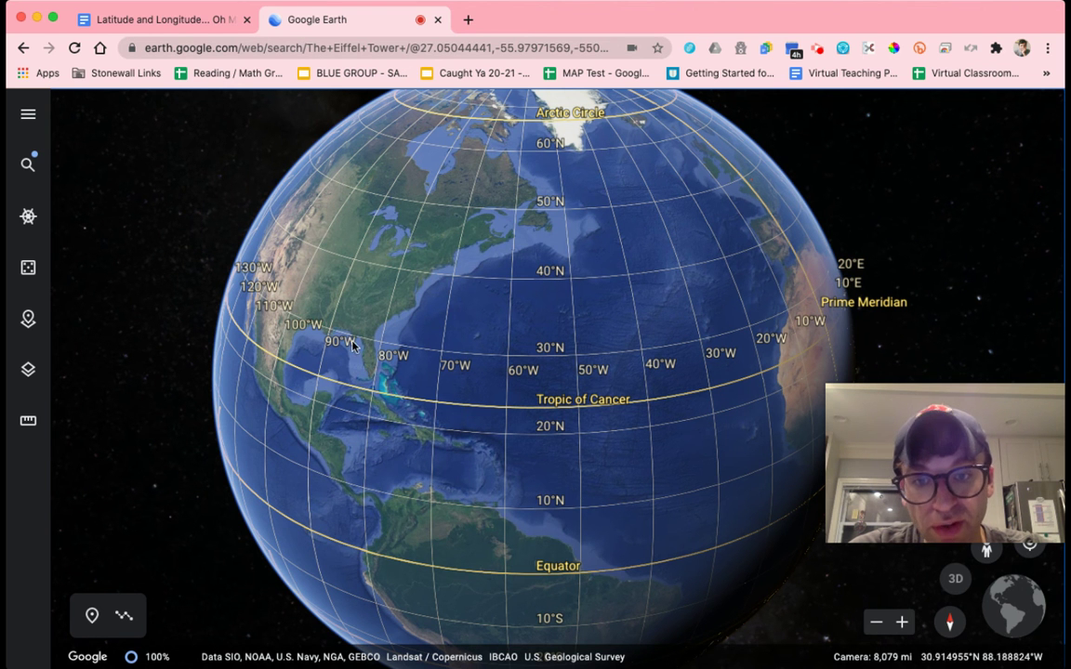
double_click(358, 330)
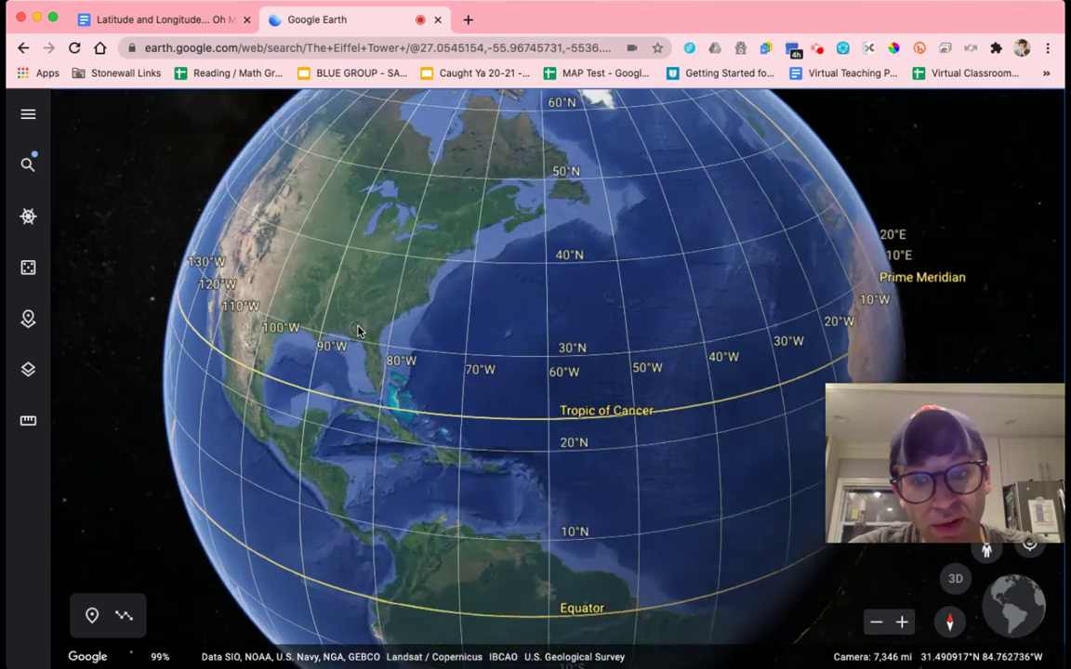
double_click(358, 325)
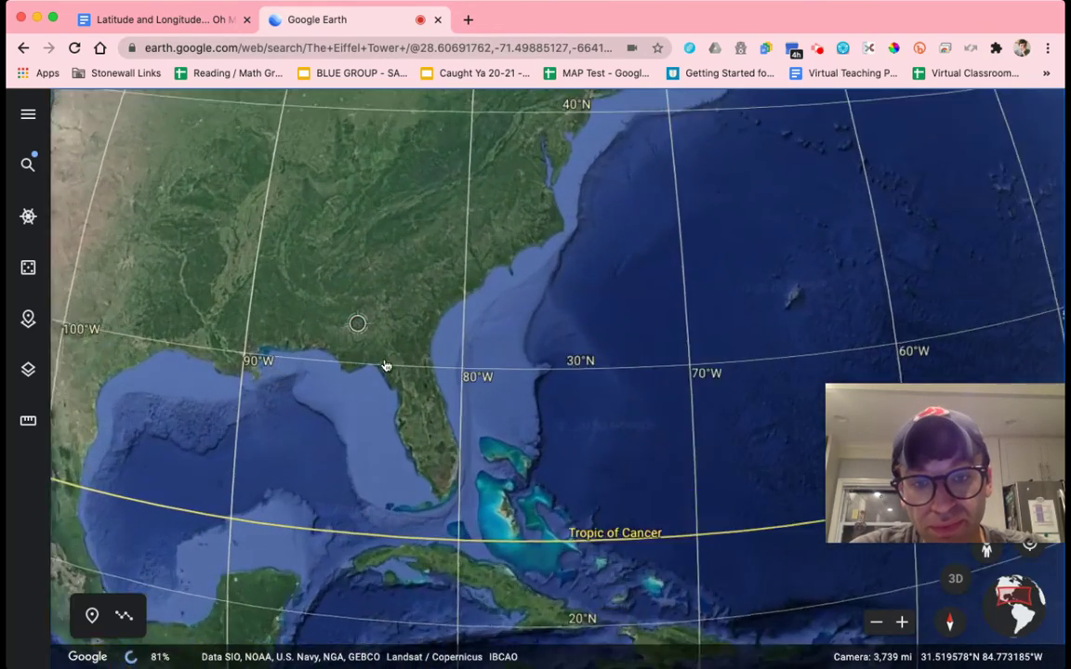
left_click_drag(376, 396, 424, 371)
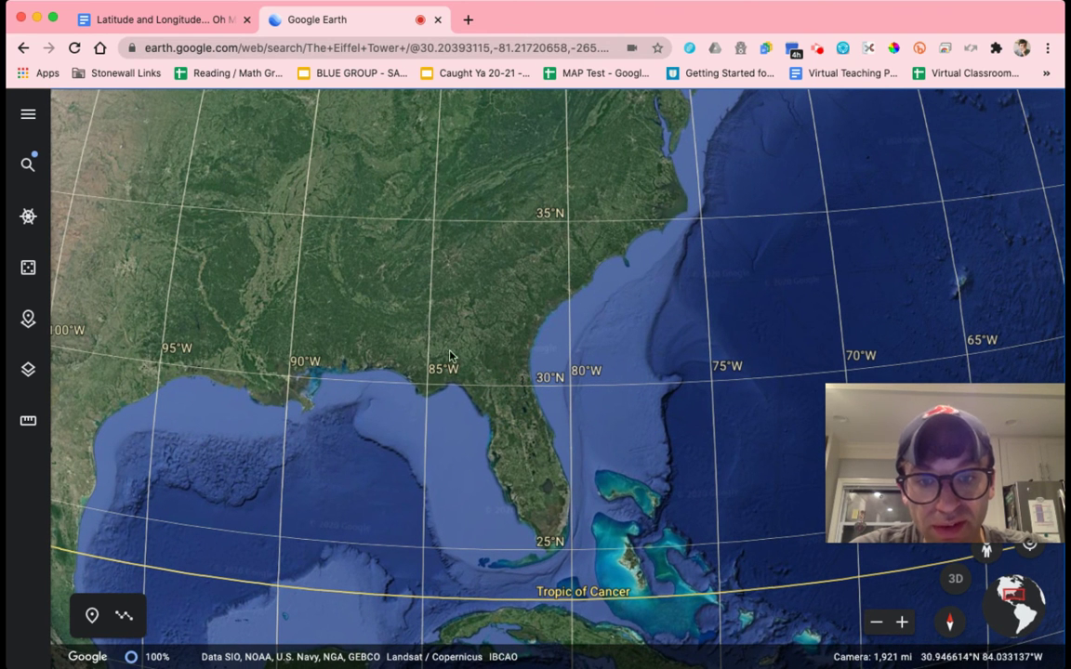
double_click(424, 340)
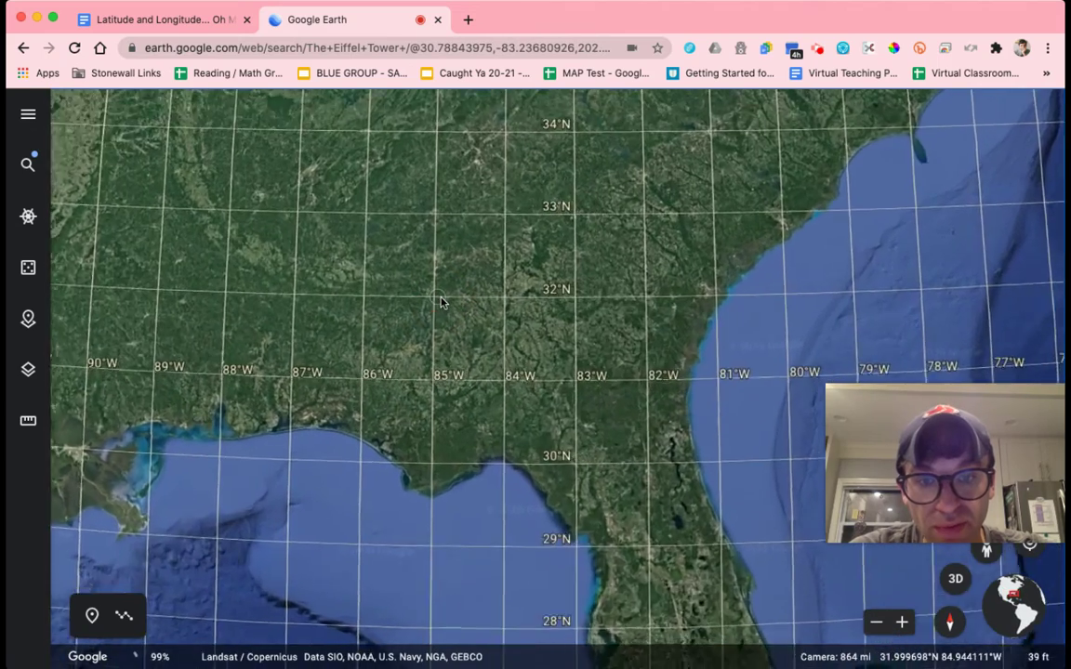
double_click(442, 305)
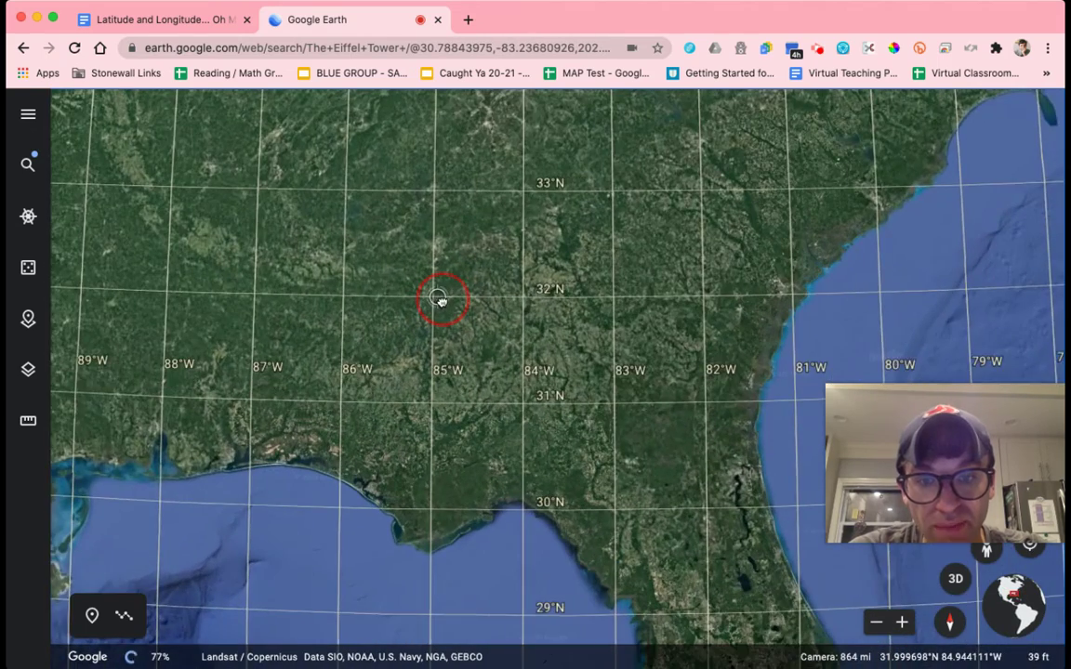
left_click_drag(447, 308, 497, 380)
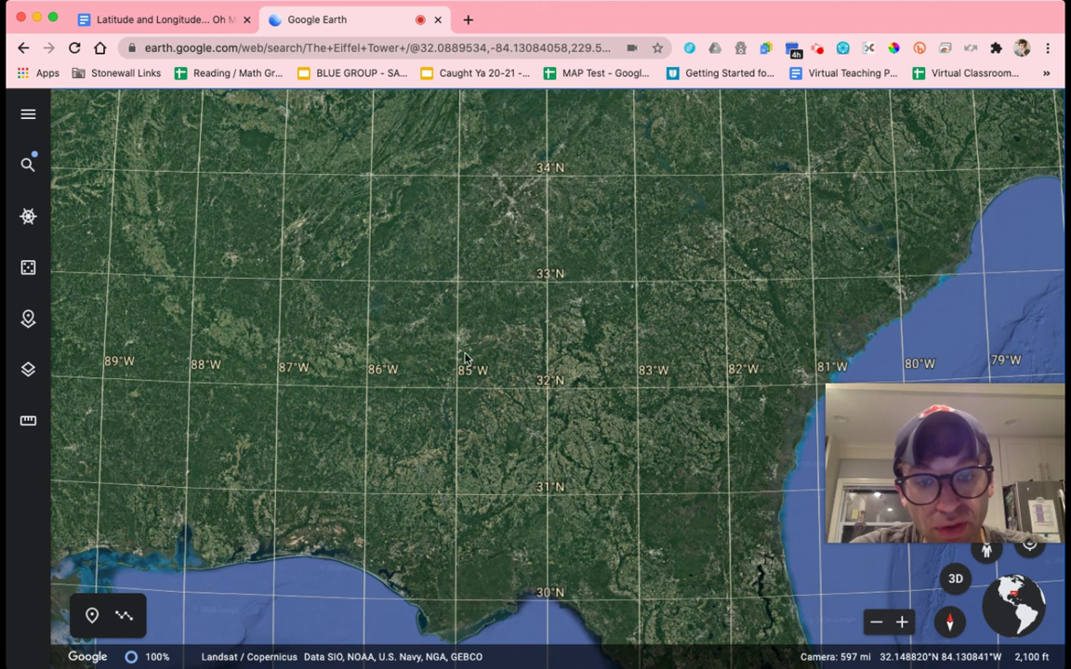
Step: Recheck the example coordinates in the document, and zoom in near 32°N, 85°W until the gridlines are spaced in hundredths of a degree
left_click(185, 26)
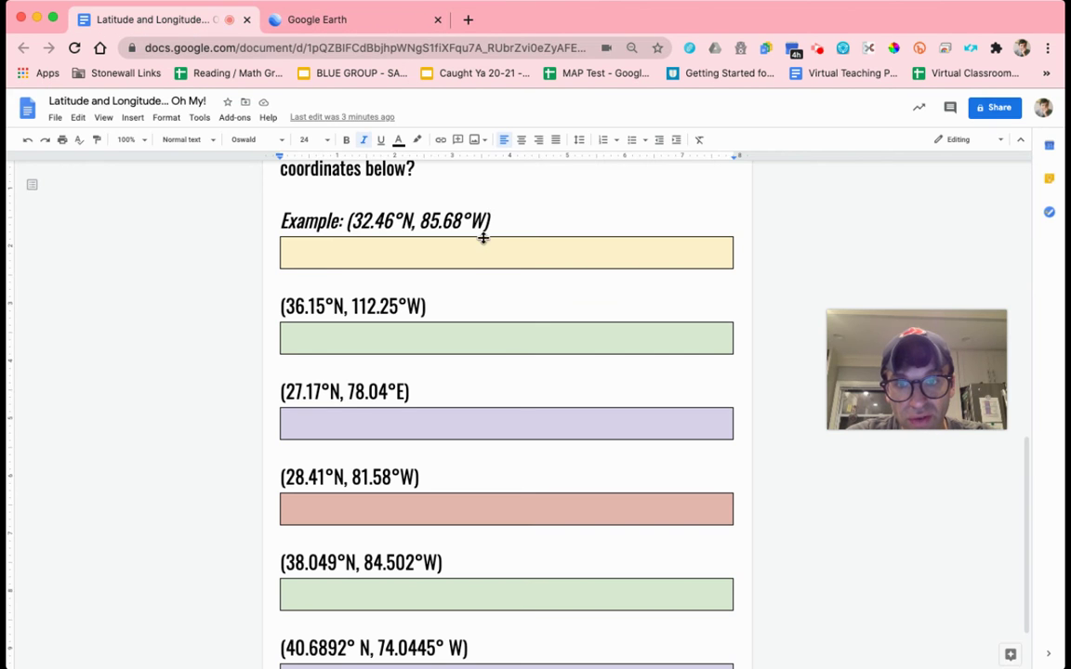
left_click(366, 27)
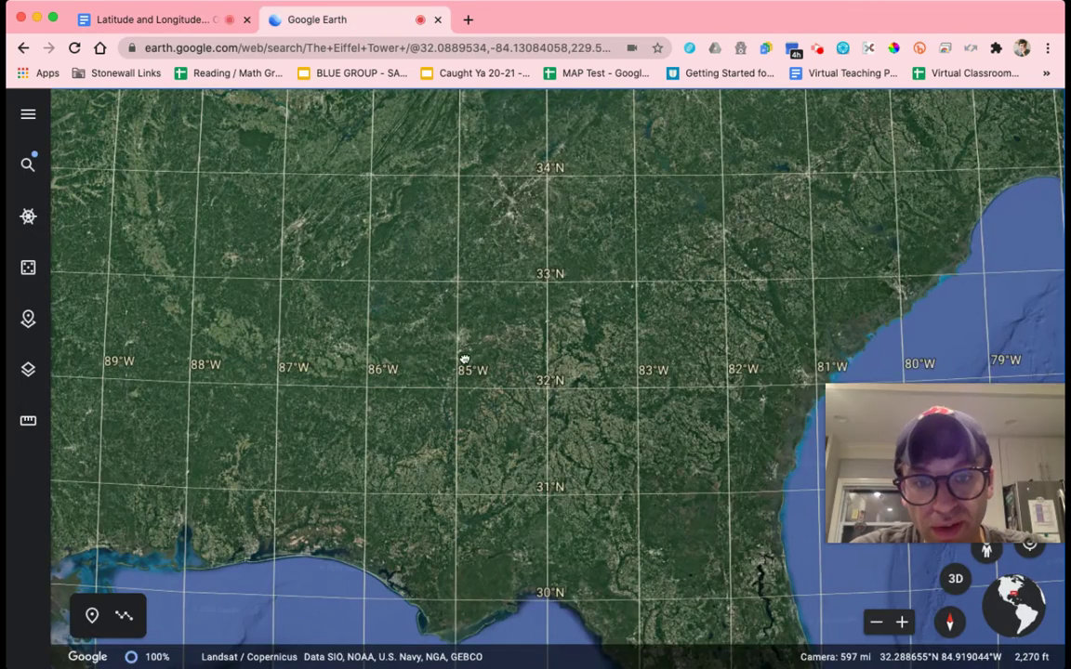
left_click_drag(484, 356, 549, 351)
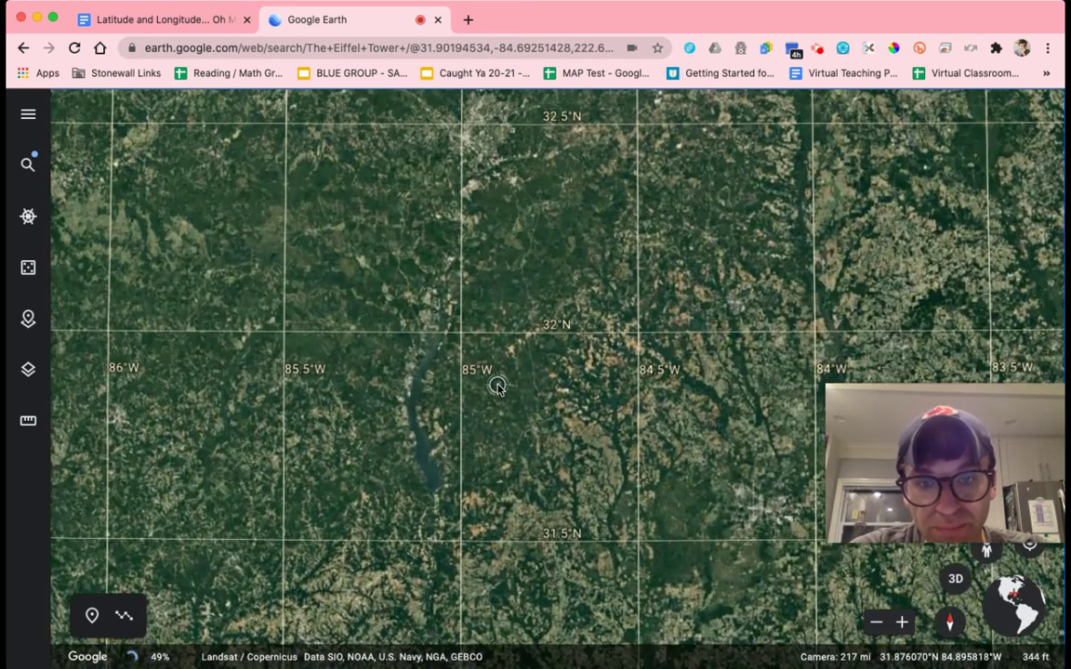
scroll(477, 360, "up", 5)
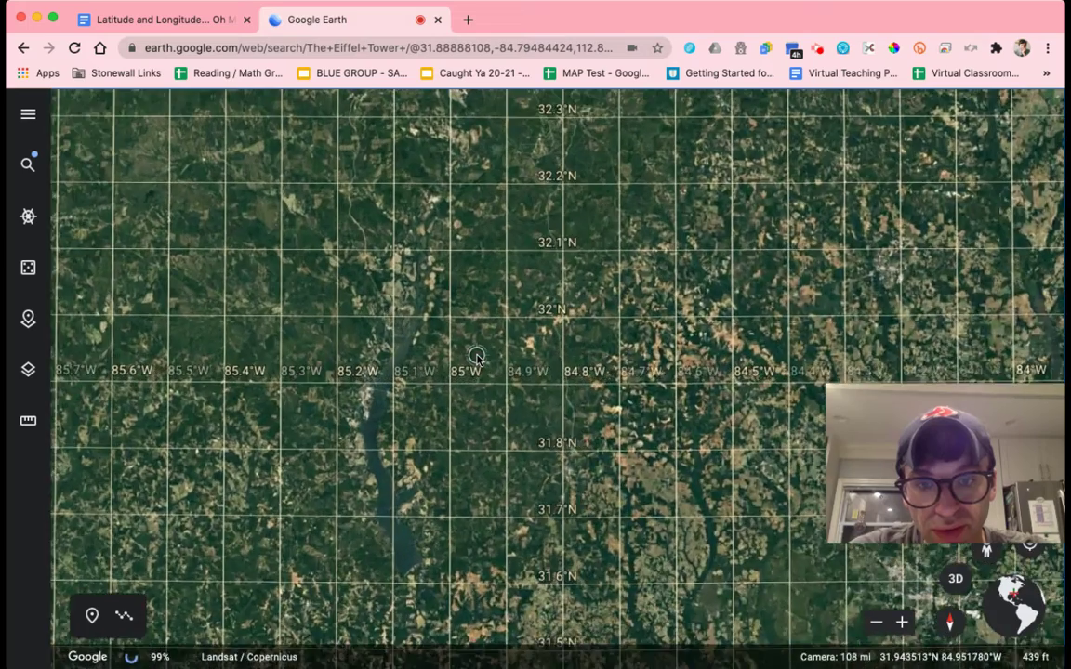
scroll(462, 340, "up", 3)
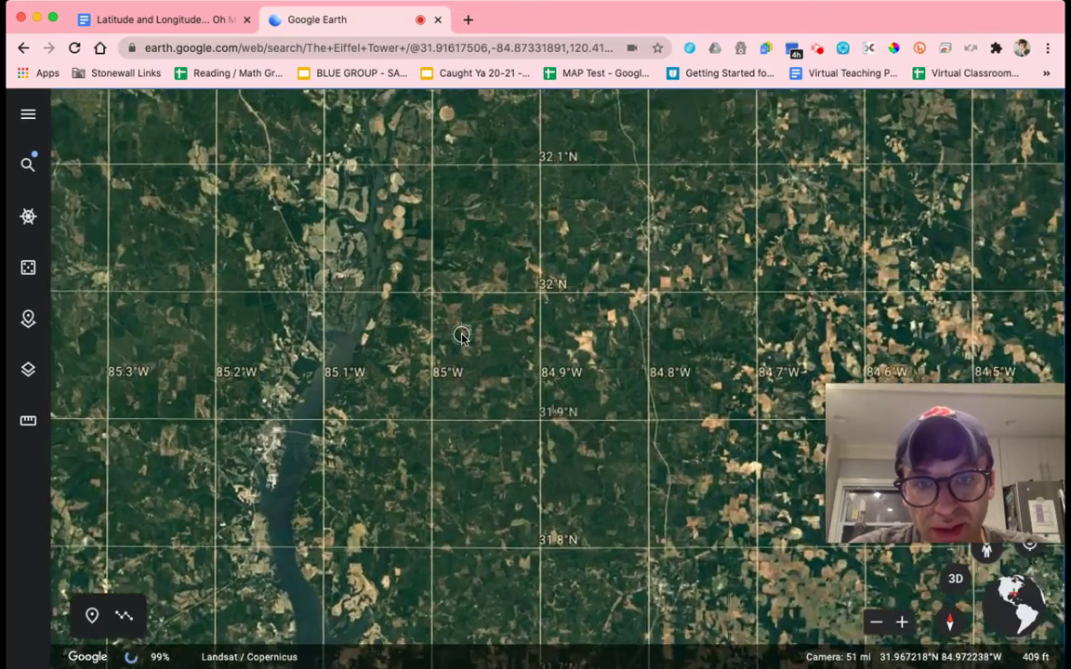
scroll(453, 328, "up", 3)
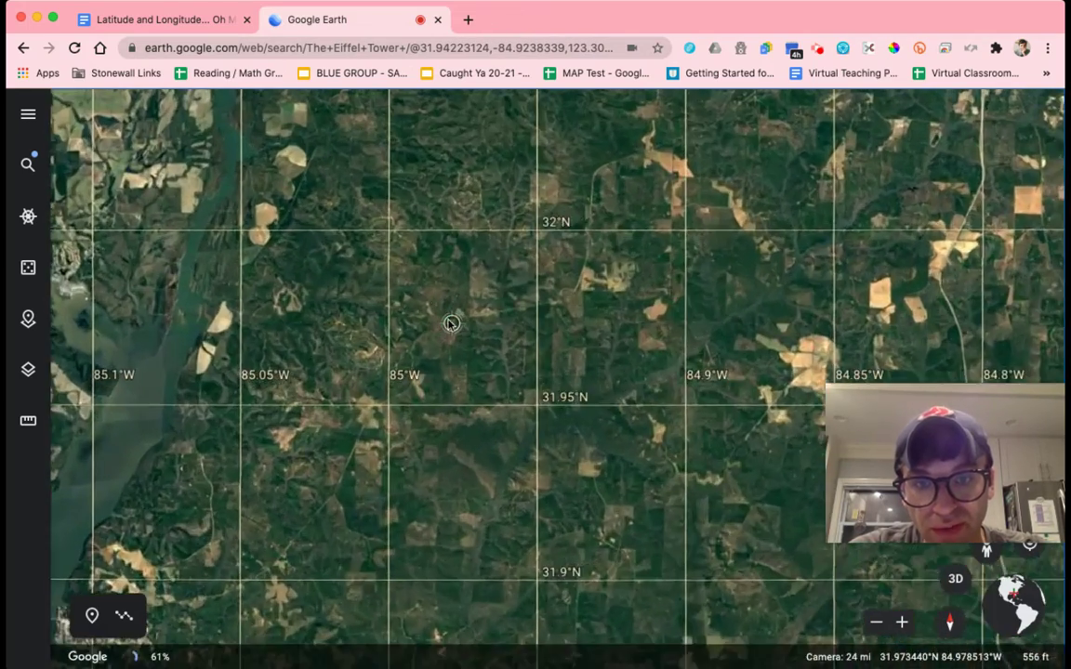
left_click(424, 272)
left_click_drag(425, 271, 455, 300)
Step: Recheck the example latitude in the document and move the Google Earth view north to the 32.46°N line
left_click(161, 23)
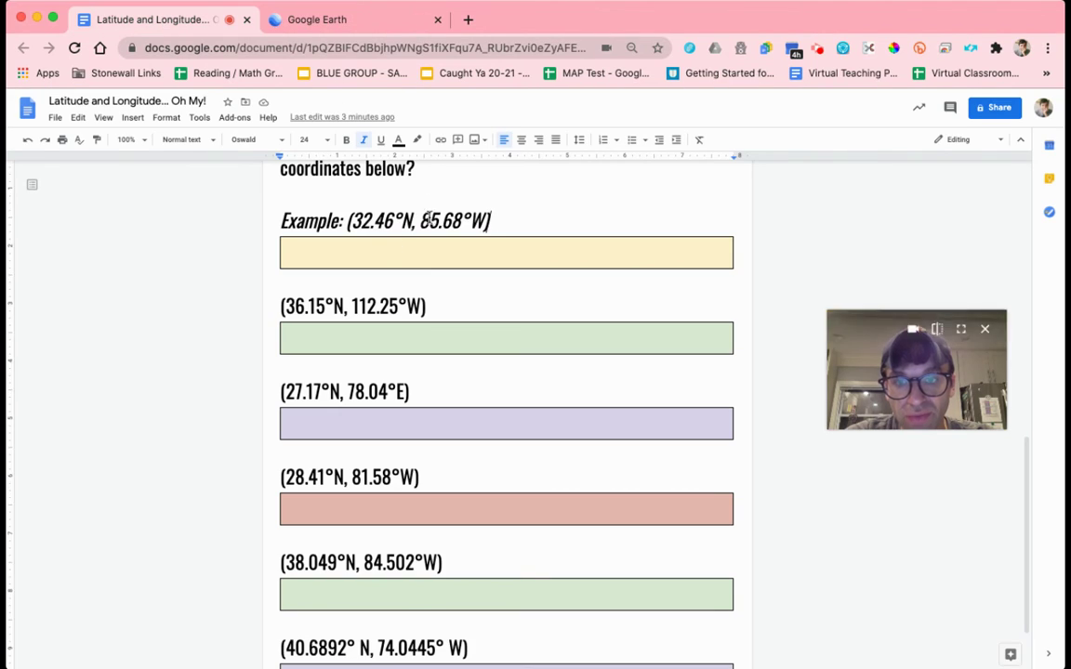
left_click(327, 22)
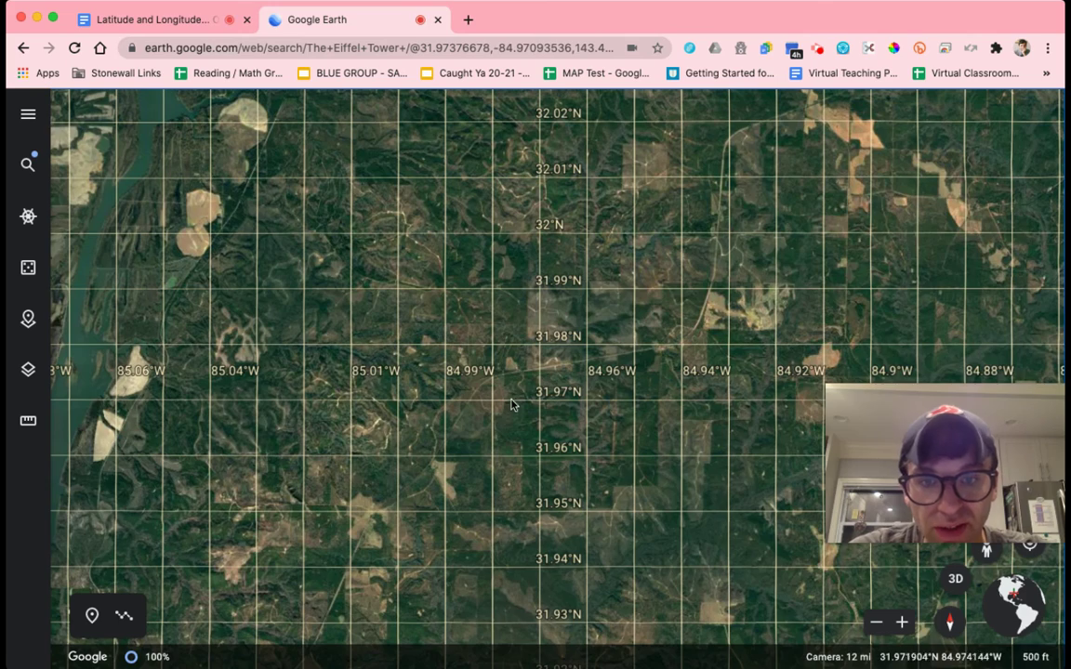
left_click_drag(519, 257, 526, 442)
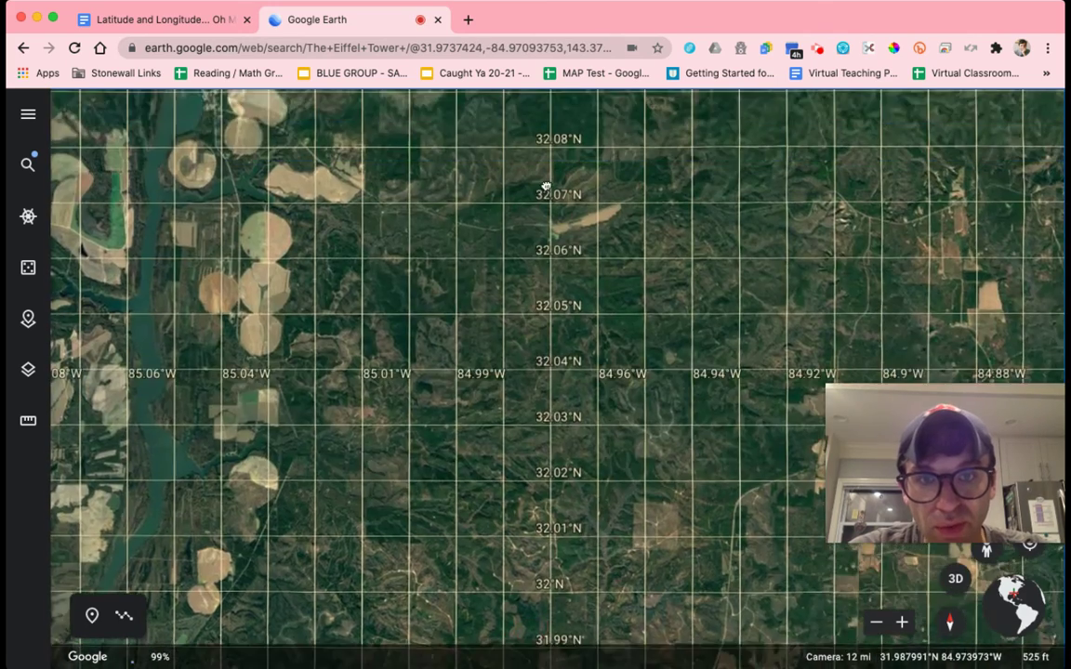
left_click_drag(549, 219, 568, 543)
left_click_drag(572, 231, 577, 595)
left_click_drag(557, 231, 557, 577)
left_click_drag(553, 202, 562, 501)
left_click_drag(557, 239, 558, 504)
left_click_drag(561, 156, 564, 253)
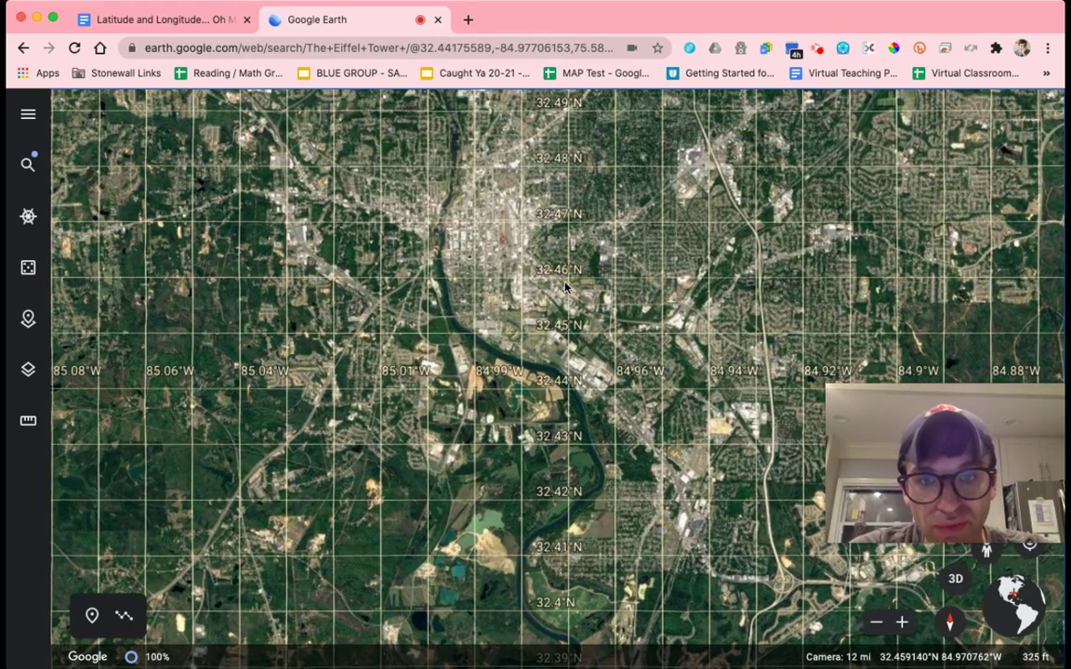
Step: Check the example longitude in the document and move the Google Earth view west along 32.46°N to about 85.68°W
left_click(165, 20)
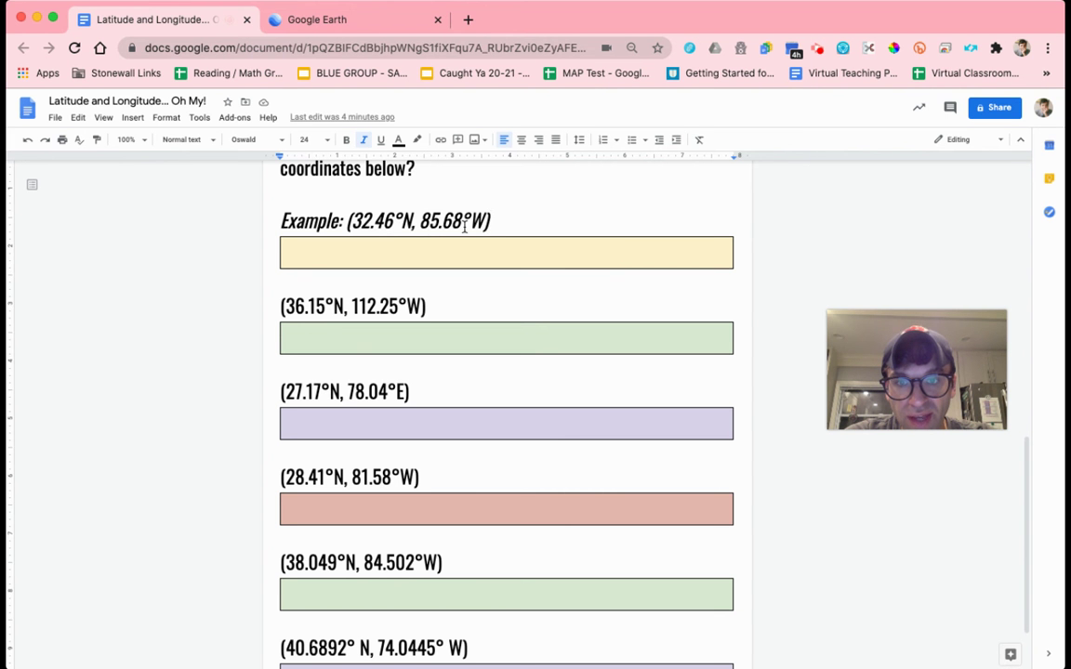
left_click_drag(426, 220, 503, 221)
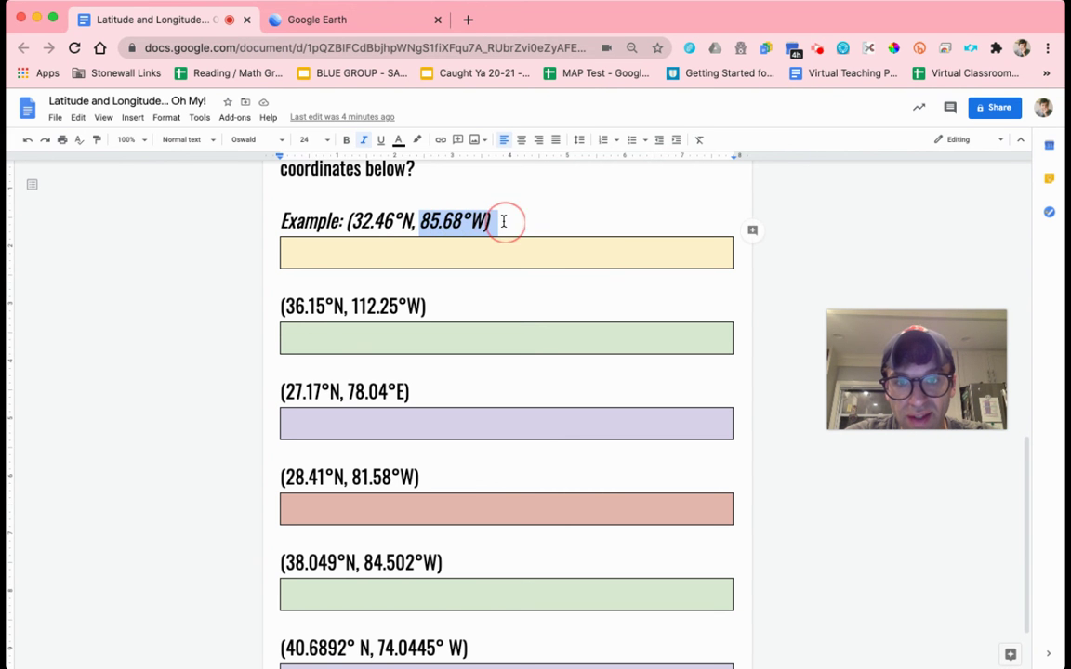
left_click(332, 18)
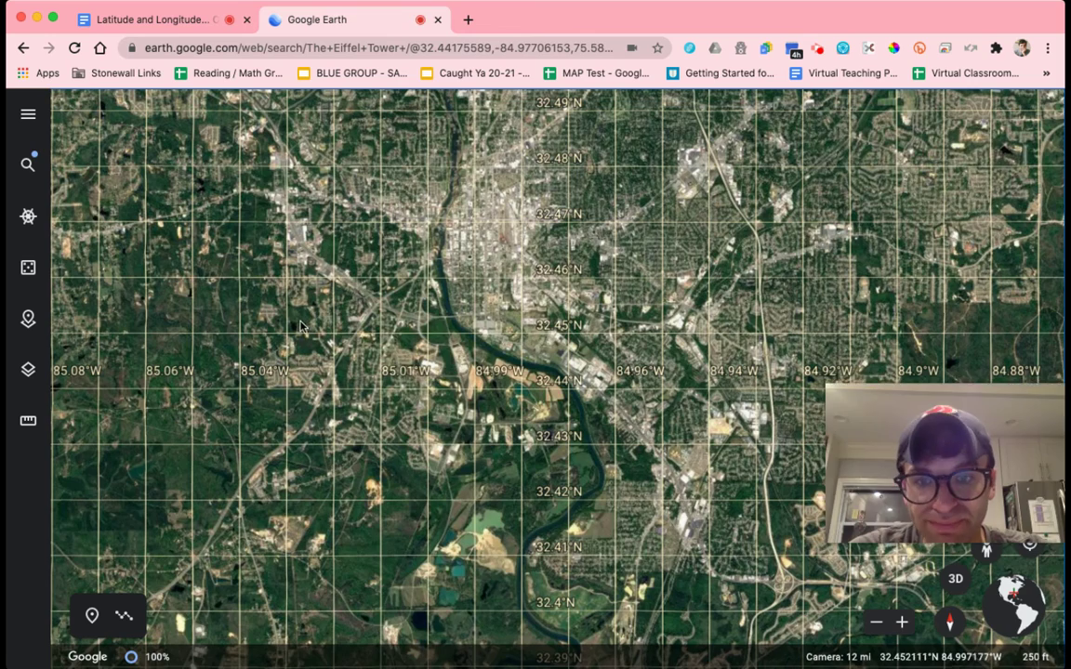
left_click_drag(307, 320, 382, 311)
left_click_drag(228, 260, 664, 268)
left_click_drag(347, 282, 788, 274)
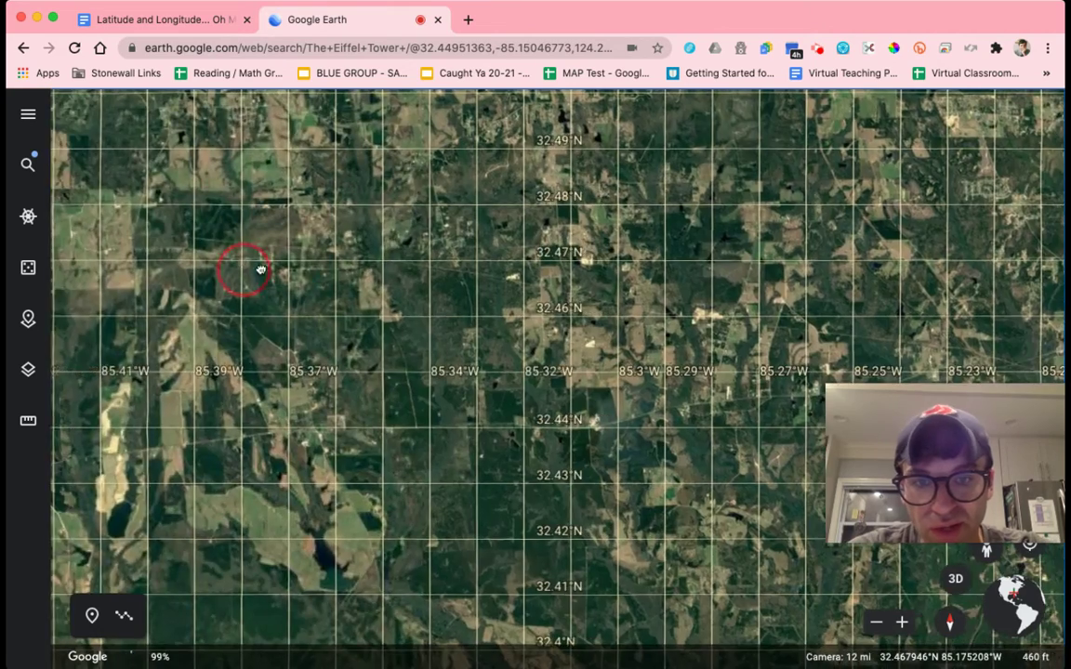
left_click_drag(252, 269, 625, 294)
mouse_move(247, 318)
left_mouse_down()
mouse_move(540, 306)
mouse_move(671, 323)
left_mouse_up()
mouse_move(249, 320)
left_mouse_down()
mouse_move(562, 322)
mouse_move(658, 365)
left_mouse_up()
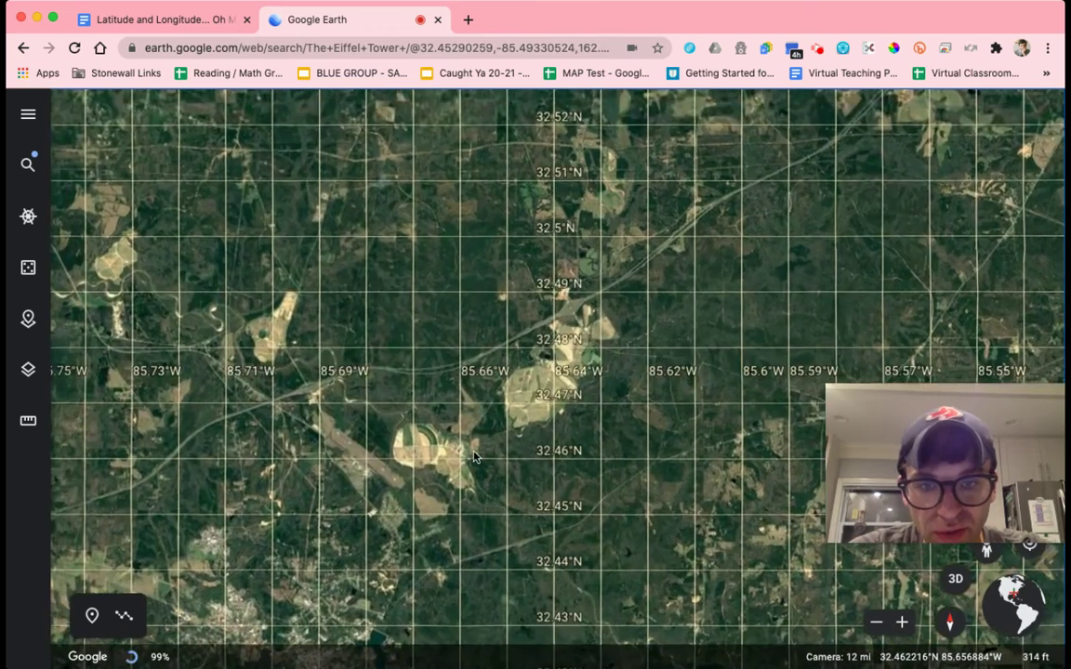
left_click_drag(417, 409, 723, 357)
left_click_drag(628, 371, 482, 383)
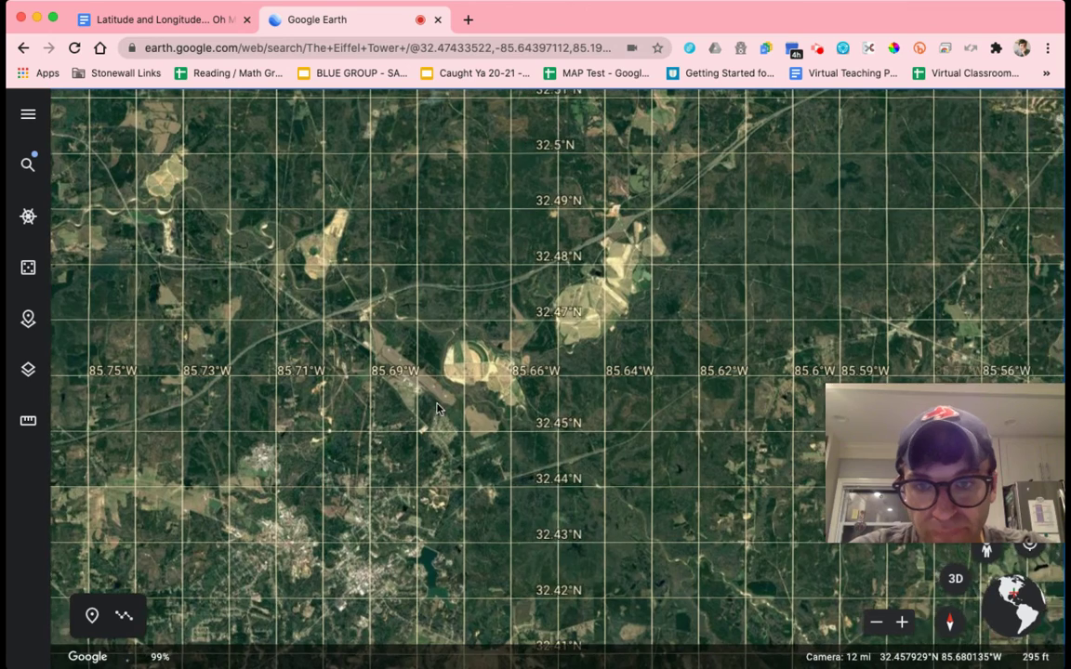
Step: Zoom in on the airfield next to the crossing of 32.46°N and 85.68°W
left_click_drag(490, 426, 439, 424)
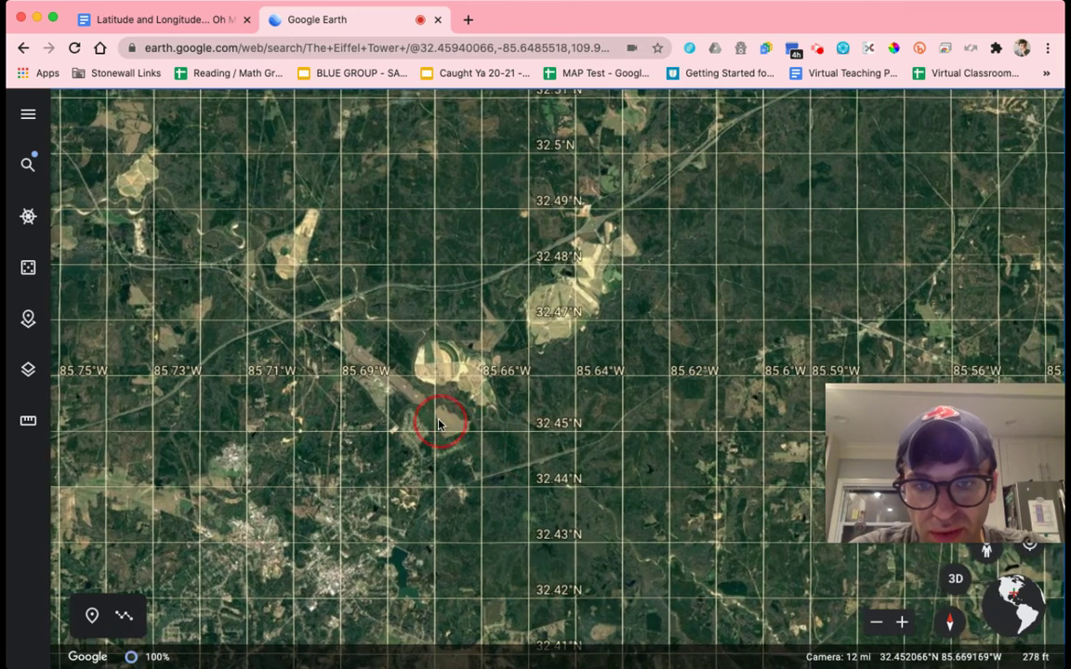
double_click(439, 422)
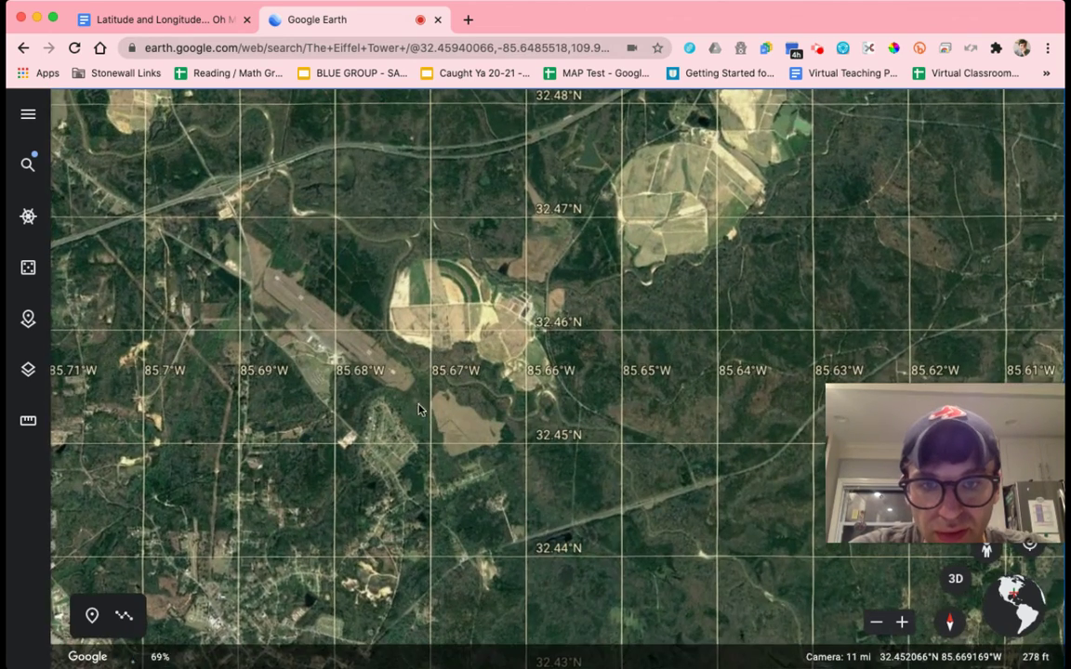
double_click(412, 400)
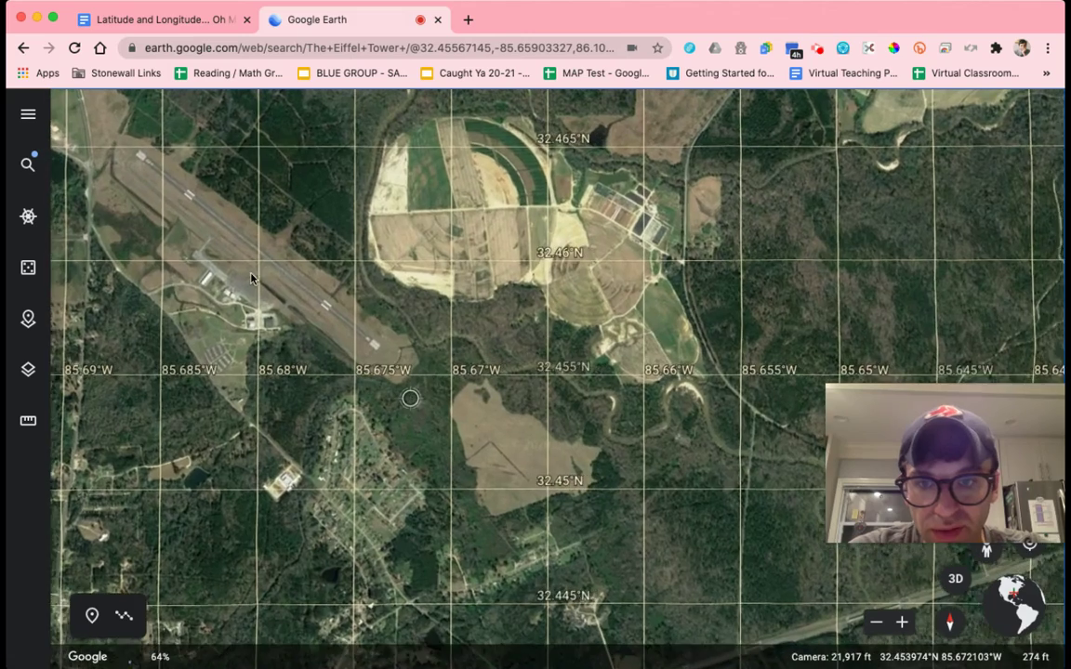
Step: Center the airfield near 32.46°N, 85.68°W and zoom in on the buildings and parking area southwest of the runway
left_click_drag(251, 279, 572, 391)
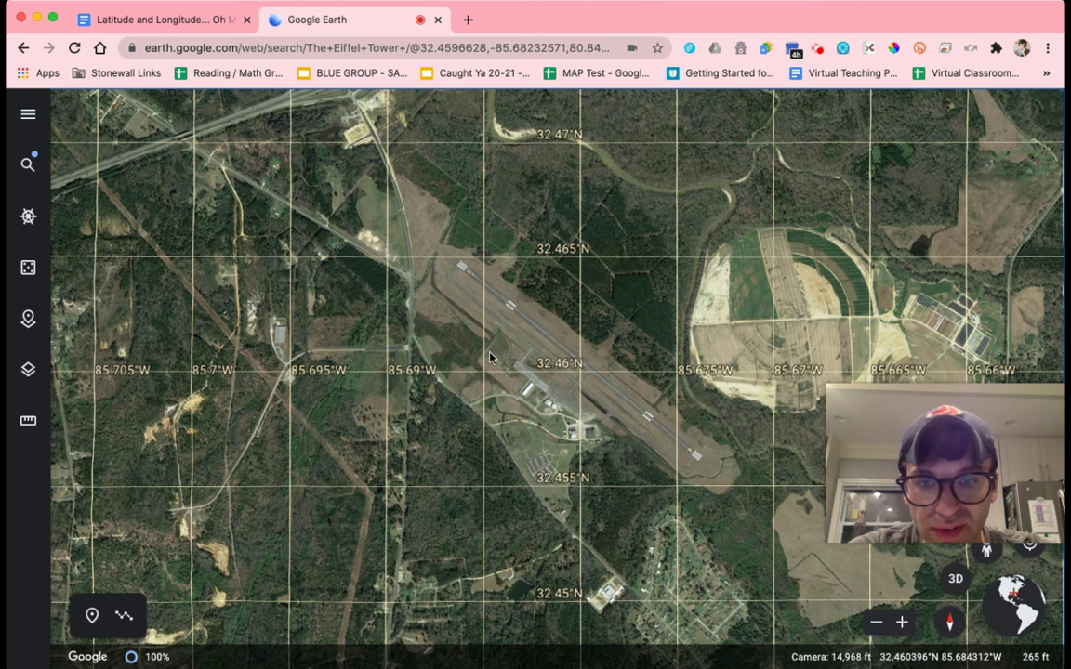
left_click_drag(529, 441, 453, 430)
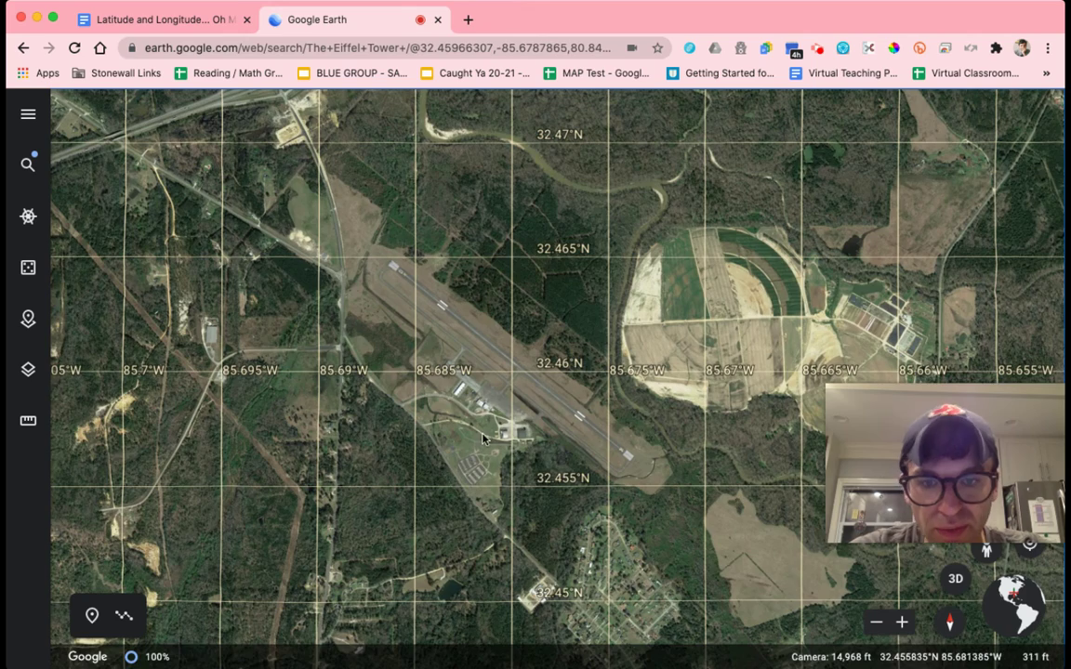
double_click(483, 444)
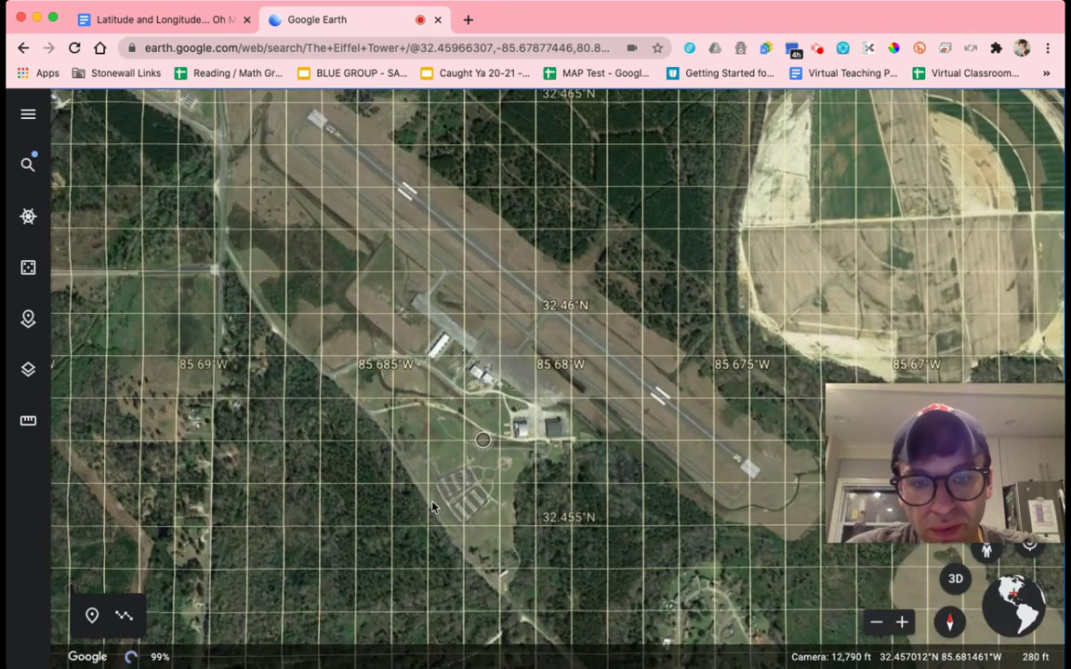
left_click(432, 503)
double_click(433, 503)
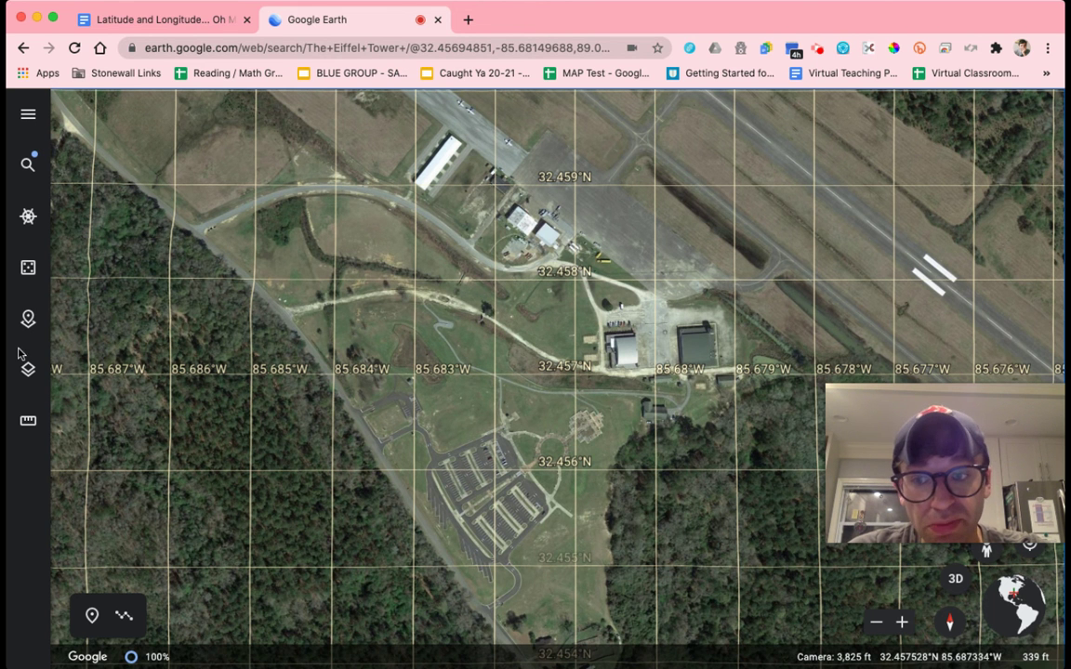
Step: Set the map style to Exploration and open the place details for Tuskegee Airmen National Historic Site
left_click(28, 371)
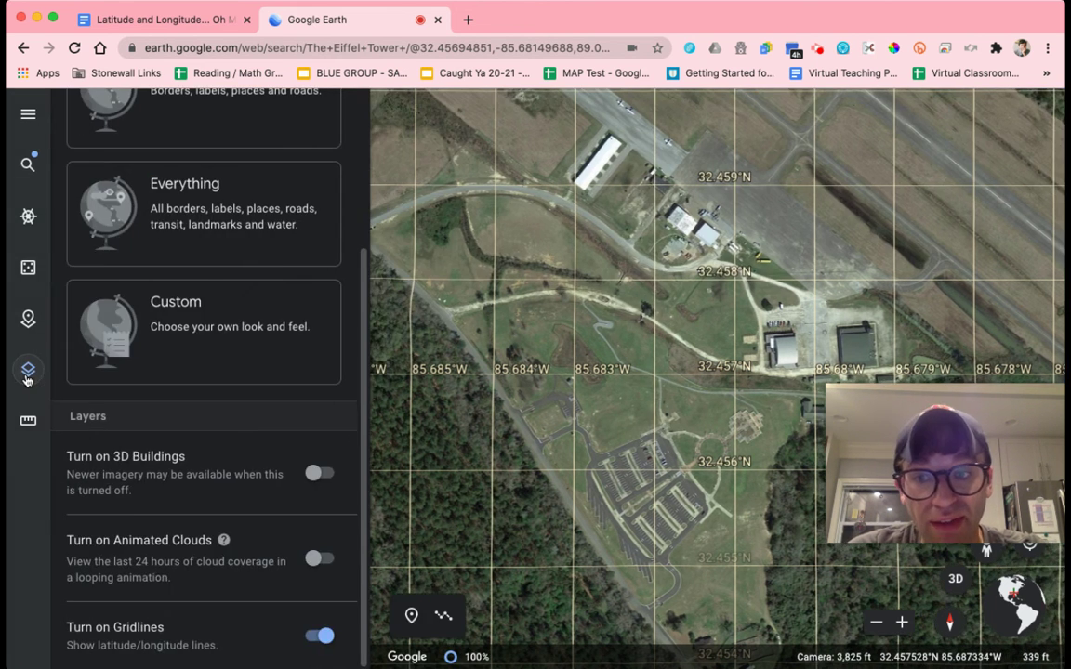
scroll(215, 254, "up", 2)
scroll(198, 246, "up", 2)
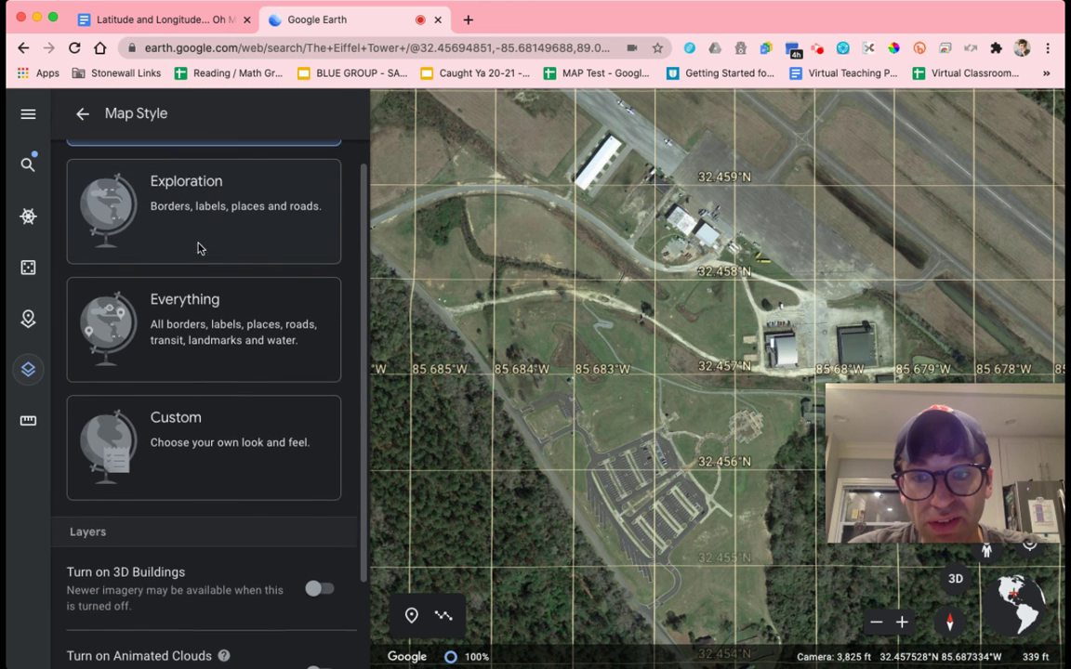
scroll(176, 241, "up", 1)
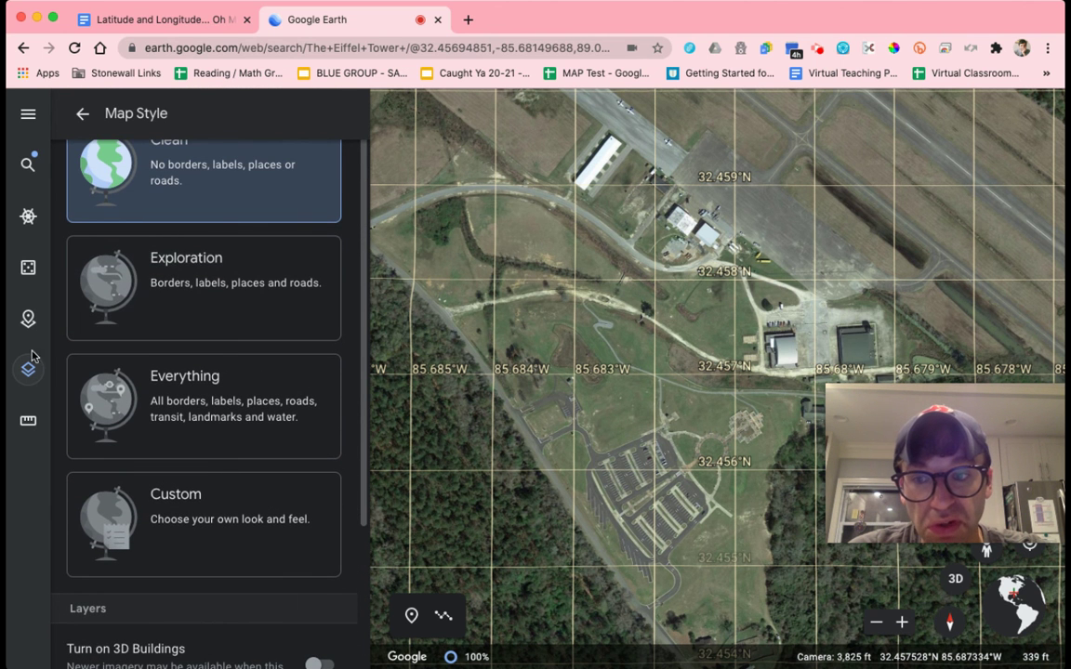
left_click(186, 307)
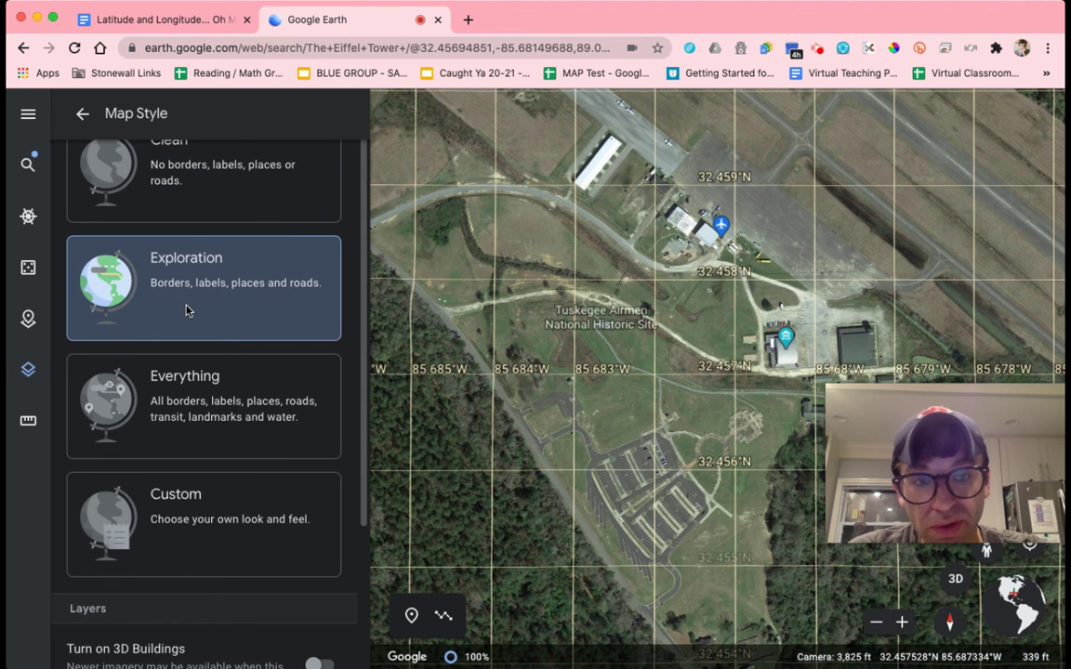
left_click(597, 322)
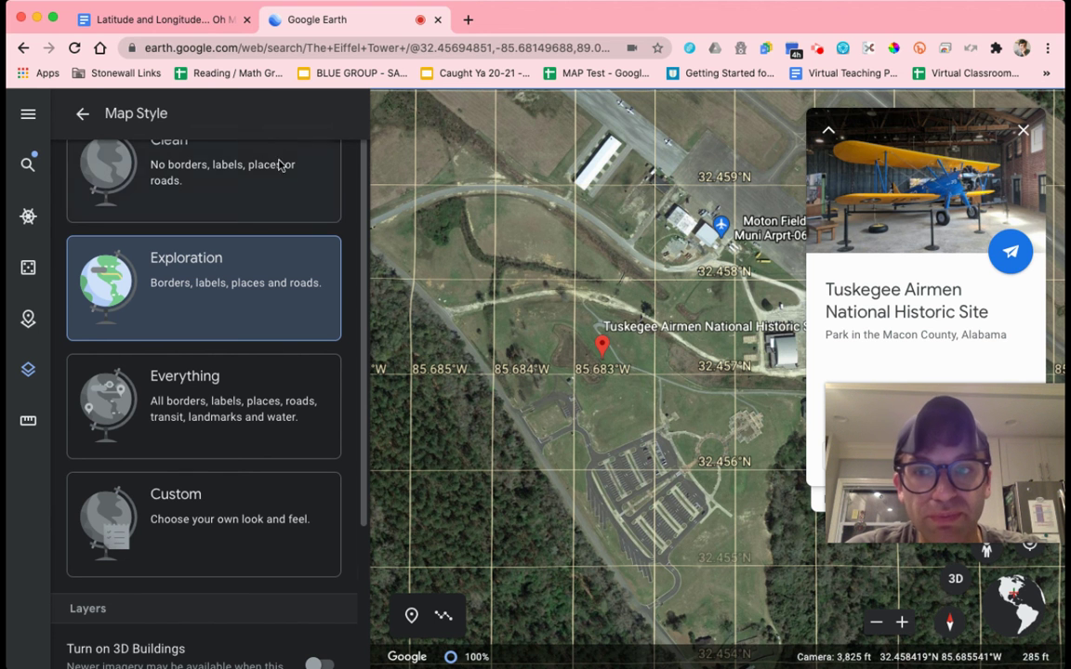
Step: Switch to the worksheet document and enter "Tuskegee Airmen National Historic Site" as the answer for the example coordinates (32.46°N, 85.68°W)
left_click(139, 18)
left_click(372, 258)
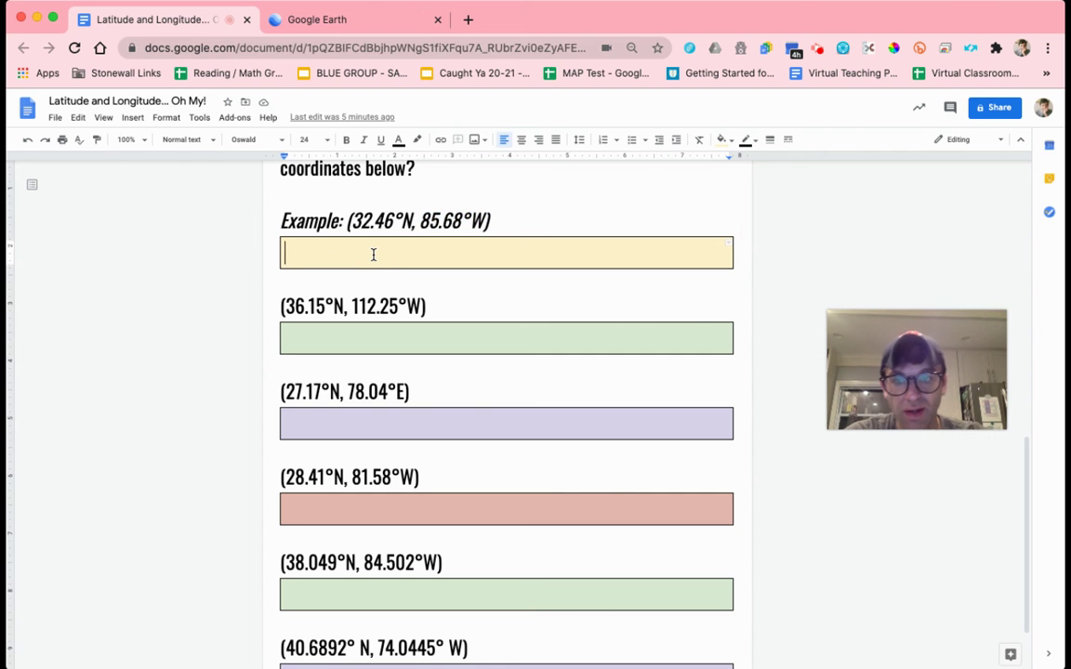
type("Tuskegee")
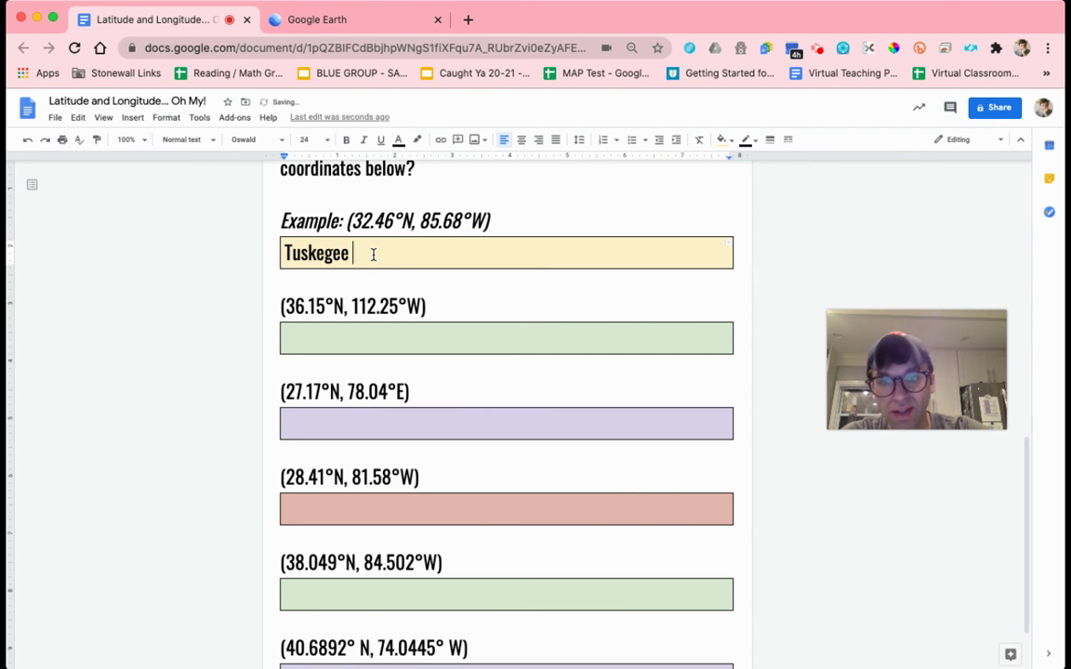
type(" Airmen Na")
key("BackSpace")
type("en ")
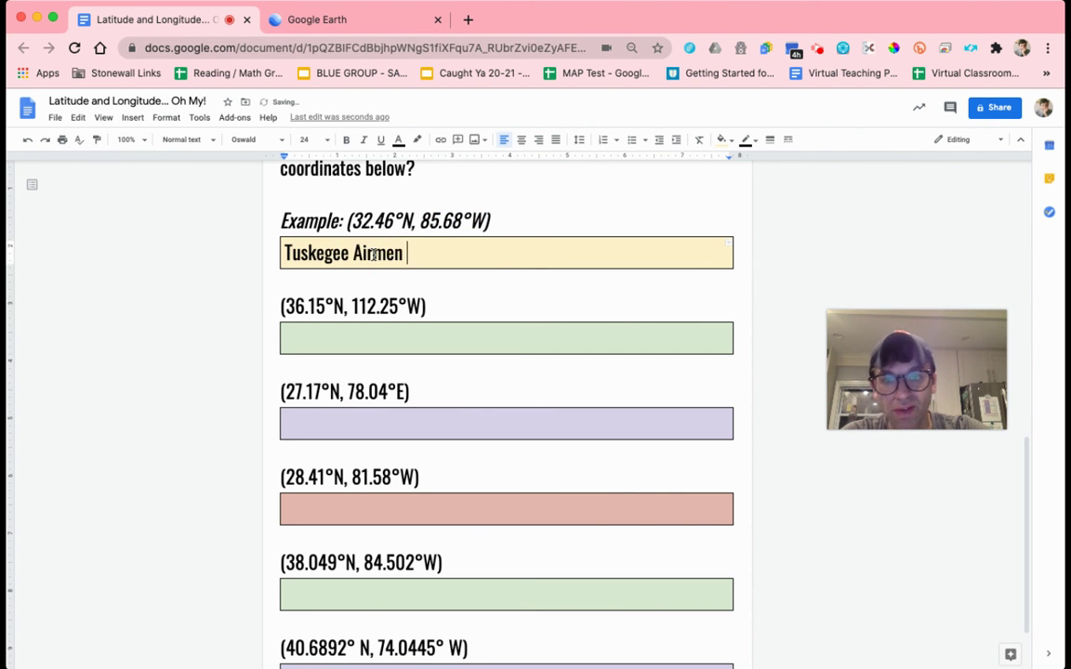
type("National Historic Site")
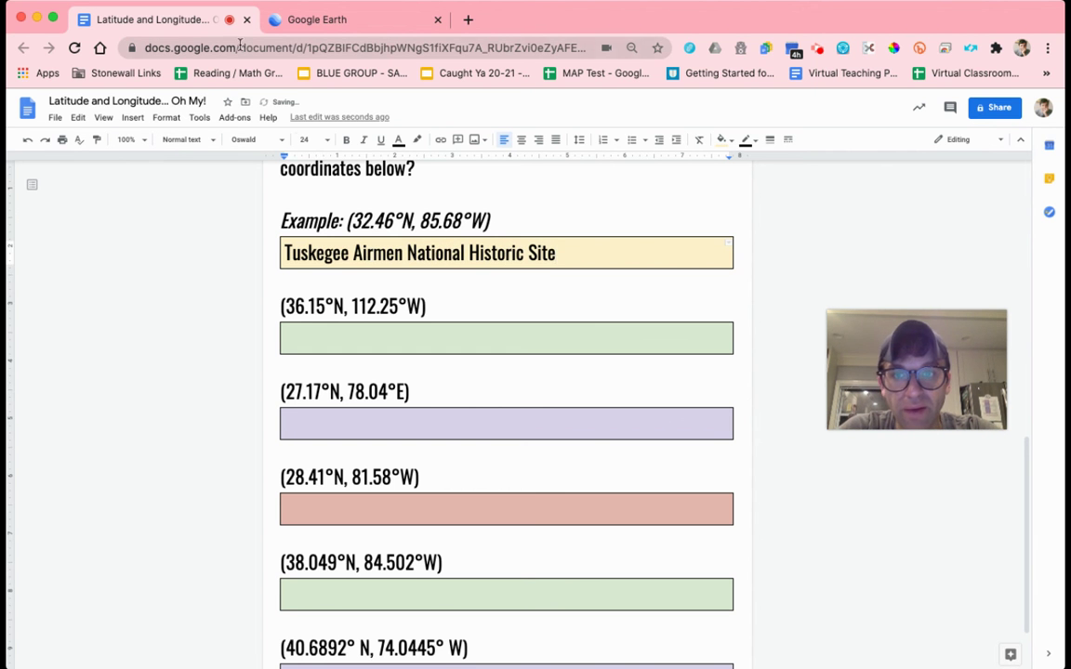
Step: Review the remaining worksheet coordinates, highlighting (36.15°N, 112.25°W), look over the assignment's first page, and return to Google Earth
scroll(370, 508, "down", 1)
scroll(370, 509, "down", 1)
scroll(370, 508, "up", 4)
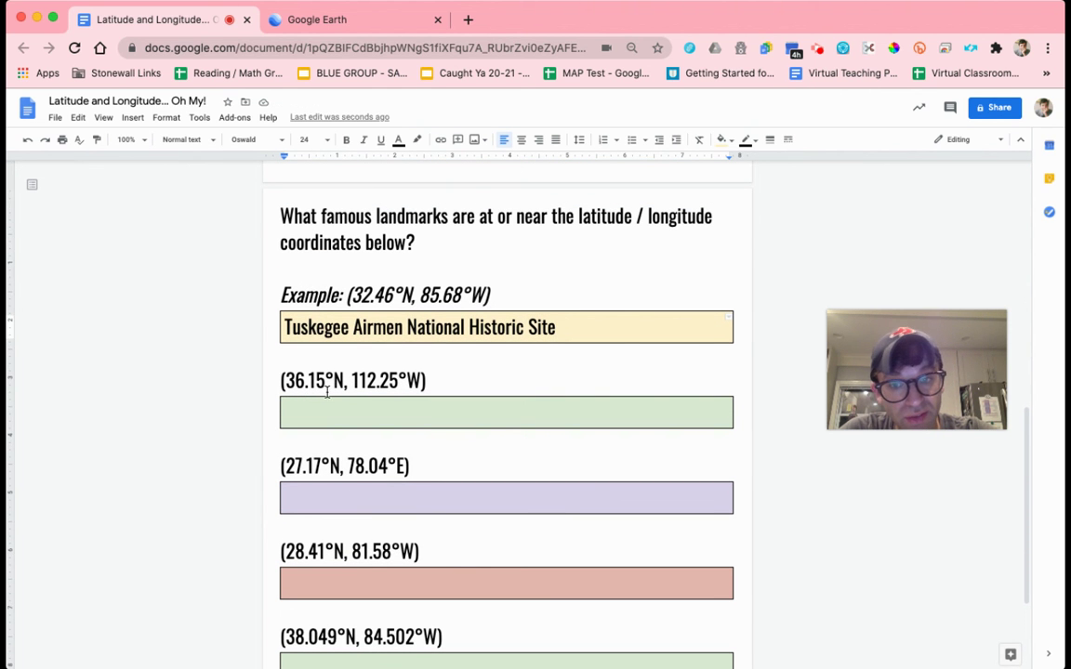
left_click_drag(277, 380, 429, 380)
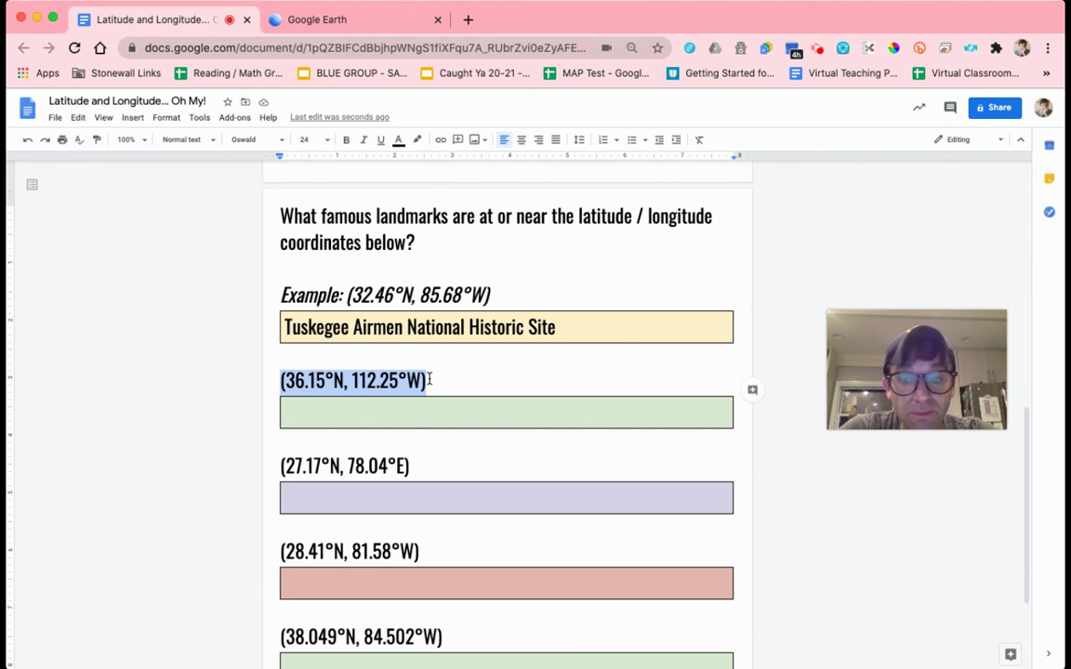
scroll(429, 378, "down", 3)
scroll(430, 378, "up", 20)
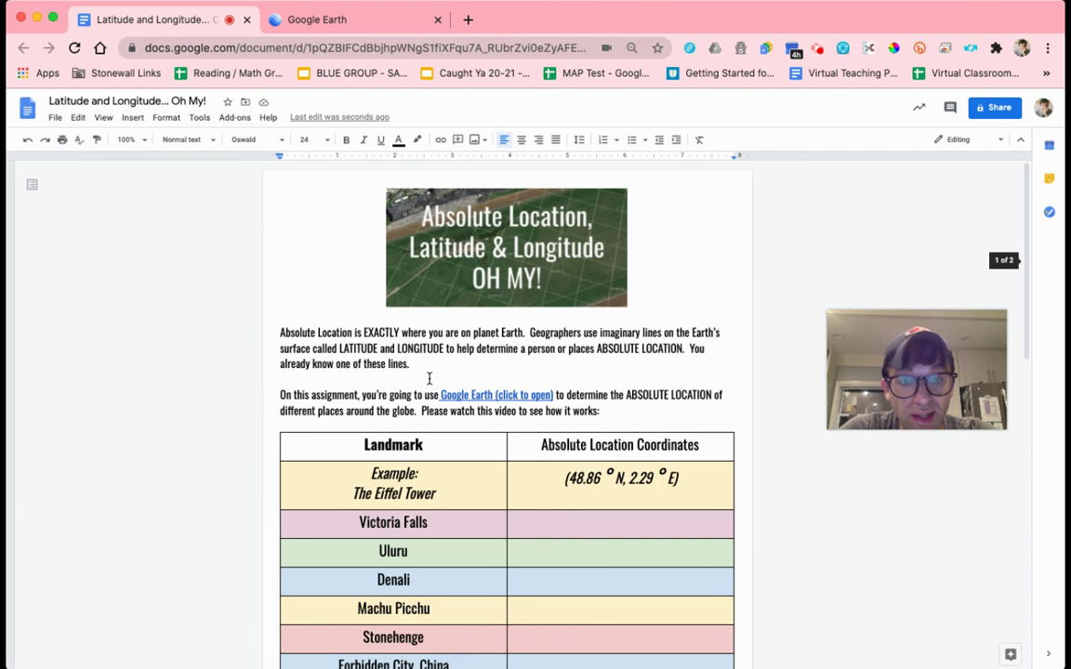
left_click(324, 21)
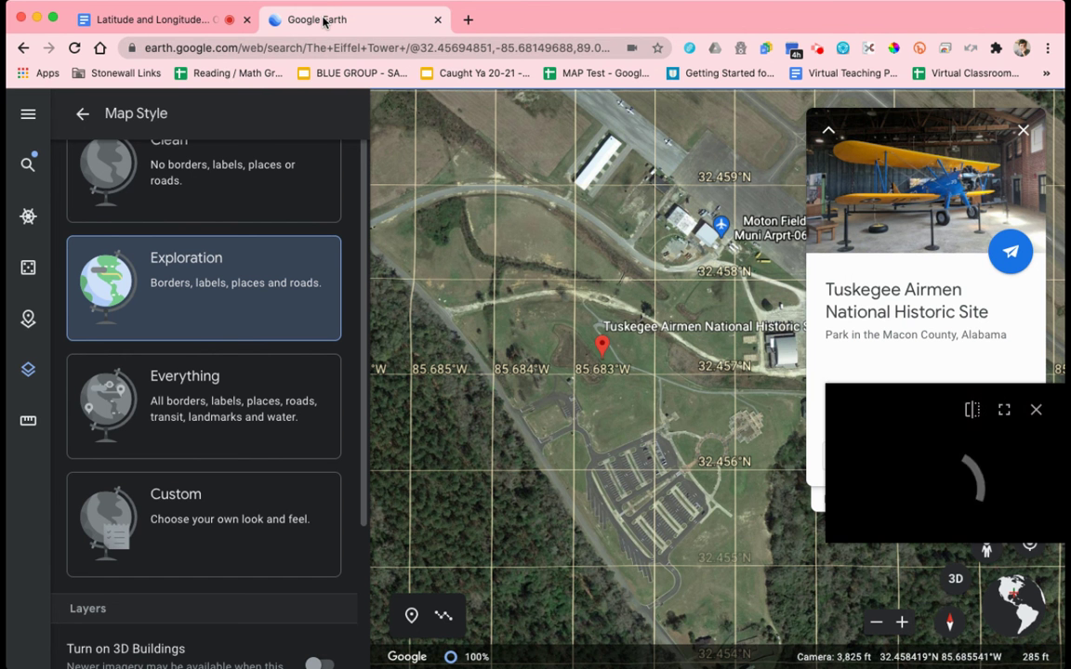